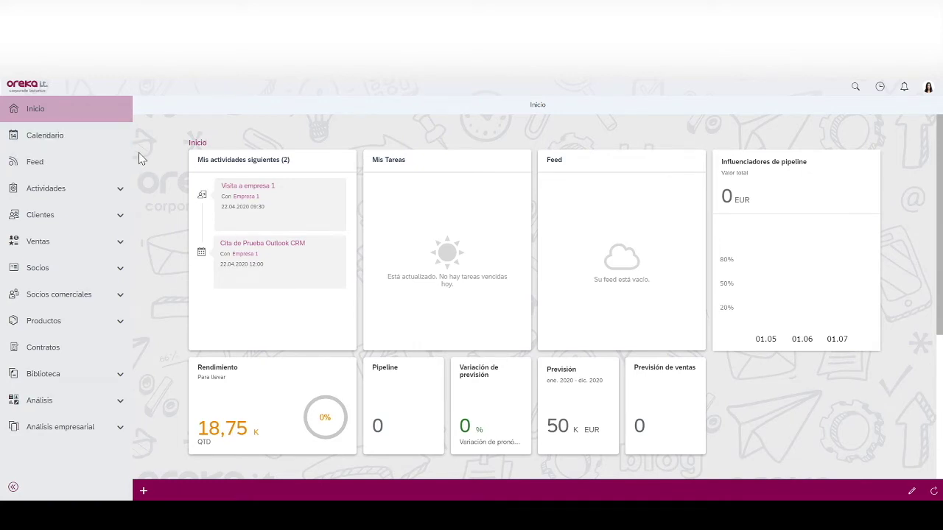
- Review the calendar and activity feed, return home, then open the Clientes list, Mis clientes (5)
left_click(78, 146)
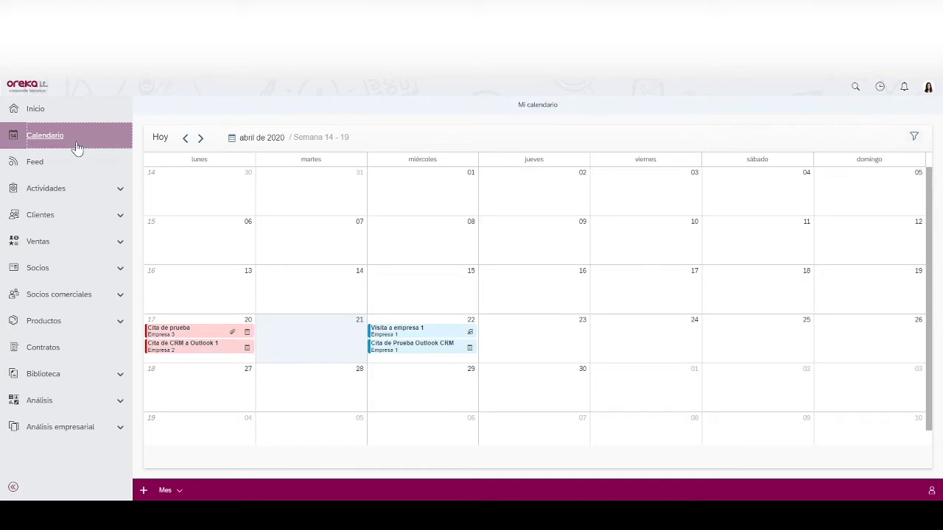
left_click(74, 162)
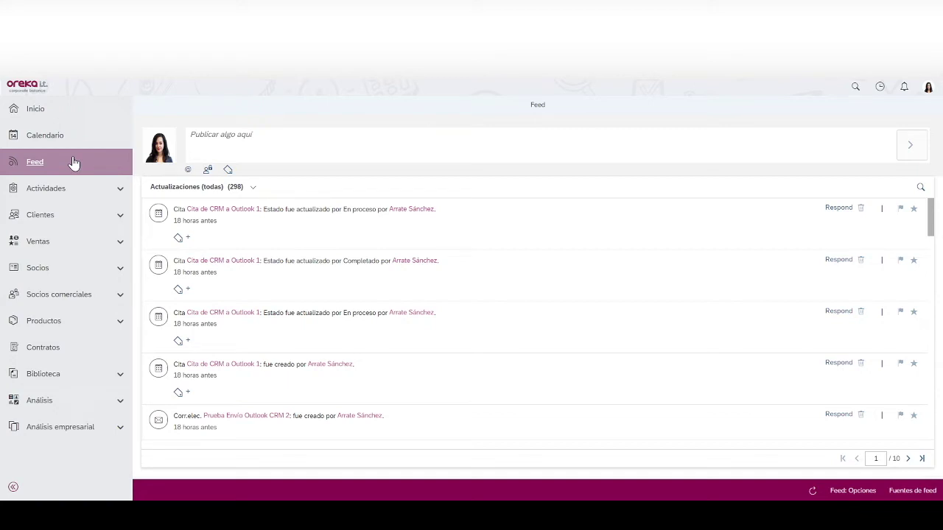
left_click(55, 107)
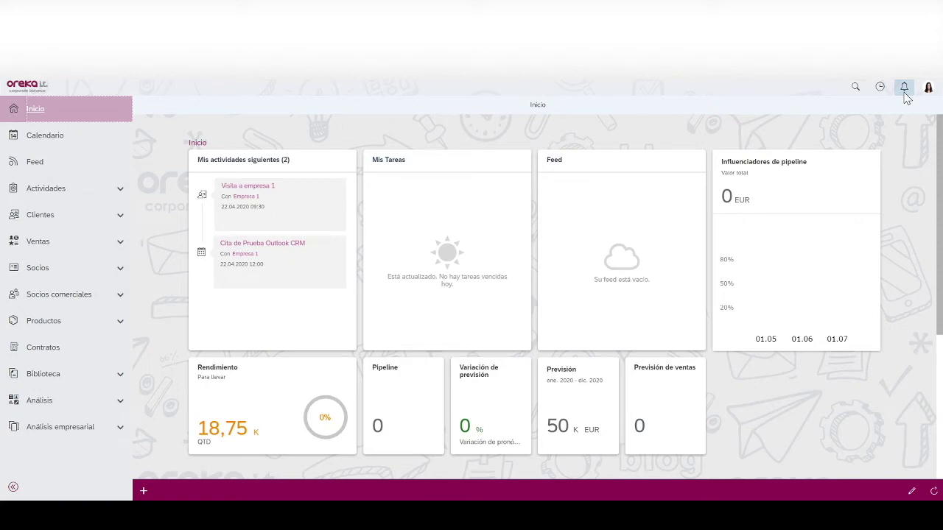
left_click(70, 214)
left_click(38, 237)
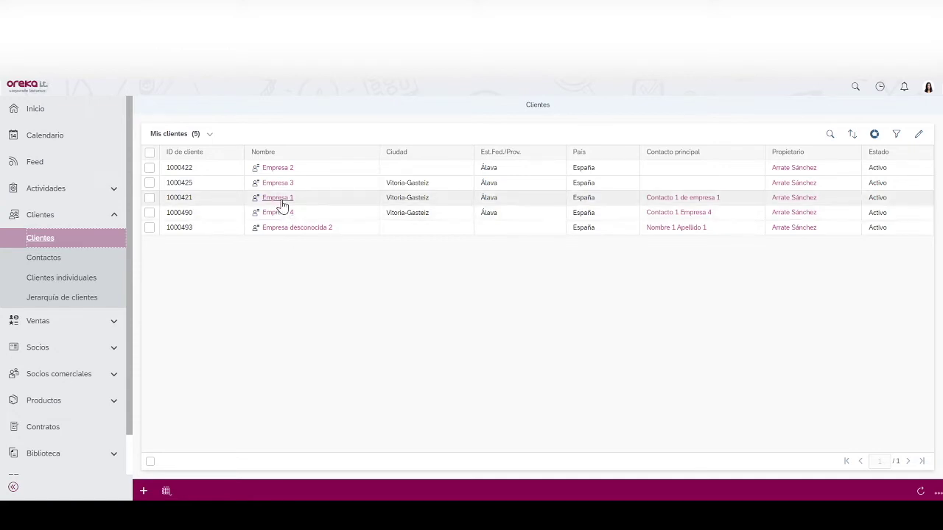
left_click(277, 168)
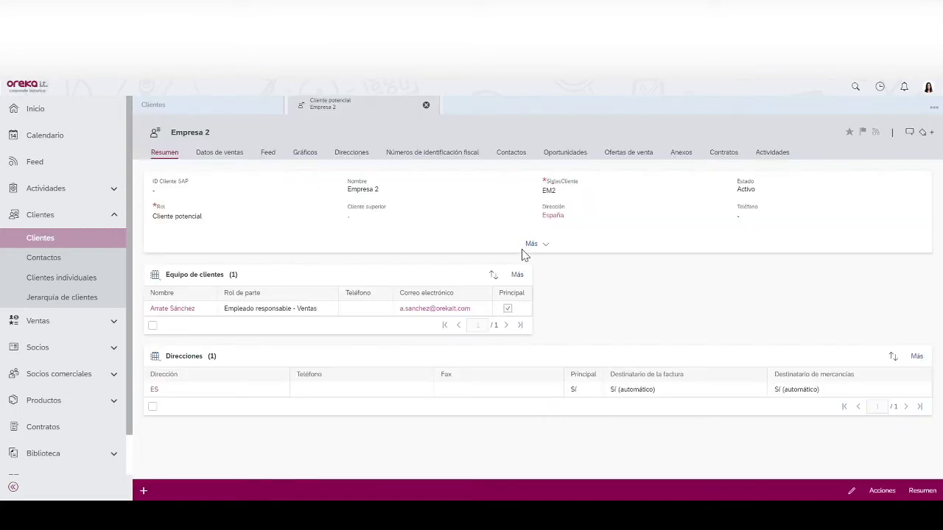
left_click(536, 244)
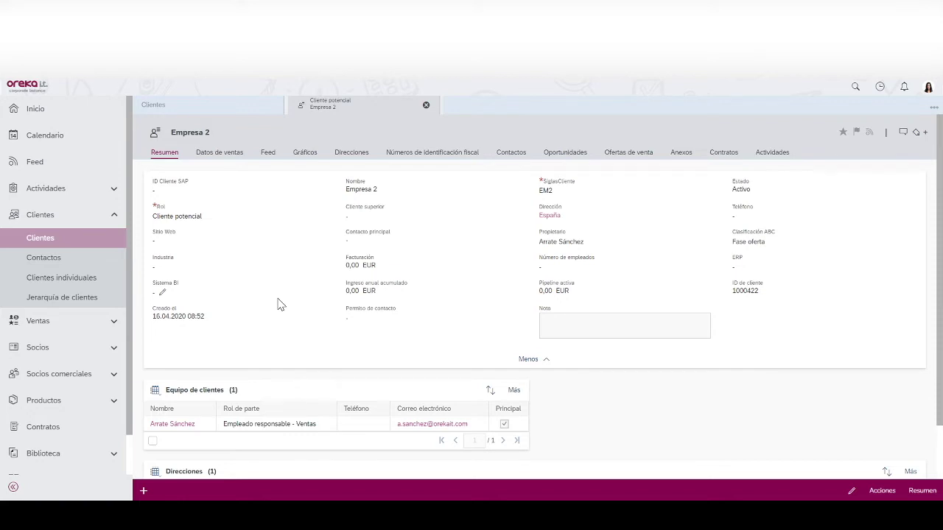
left_click(221, 156)
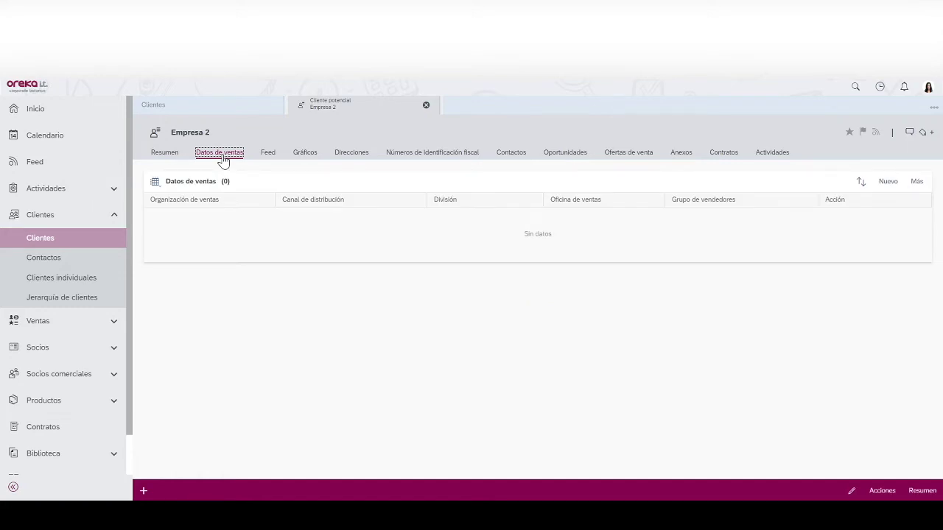
left_click(399, 156)
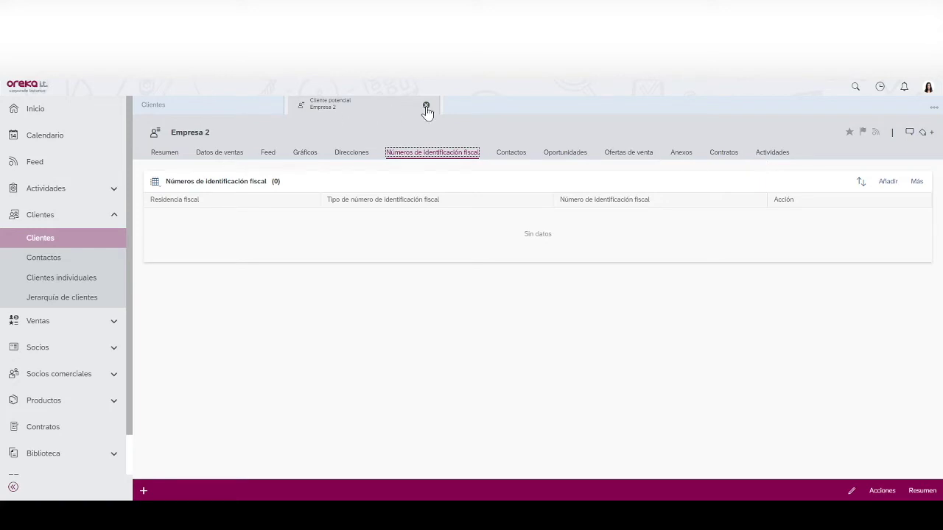
left_click(426, 105)
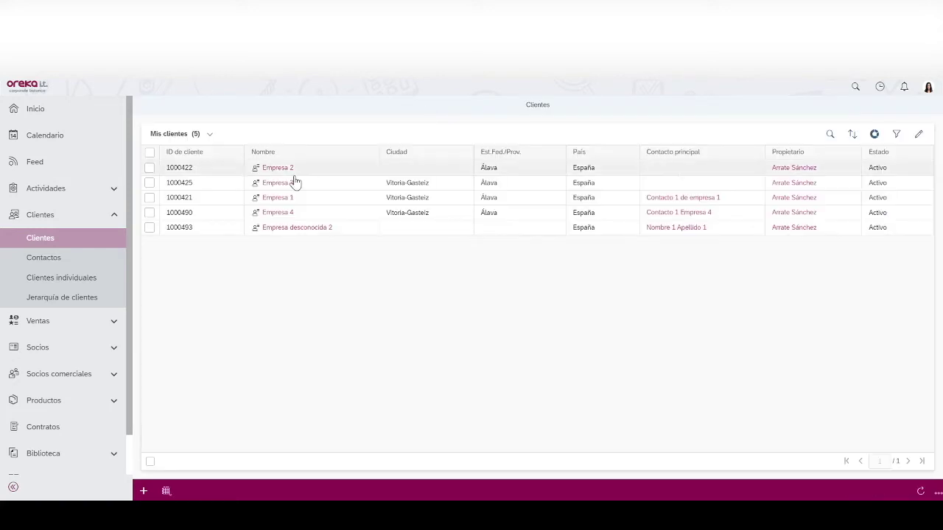
- Start a new account named Empresa 6 with role Cliente and city Vitoria-Gasteiz
left_click(144, 491)
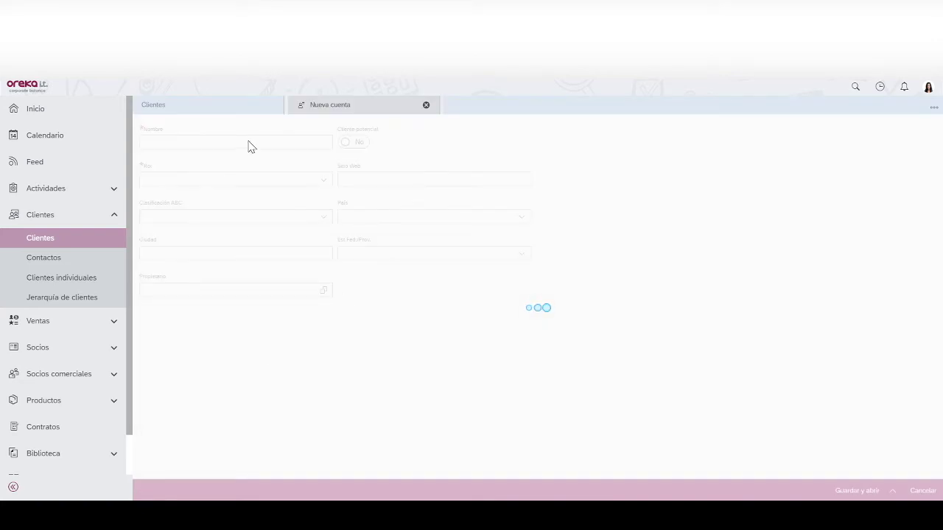
left_click(236, 143)
type("Emp")
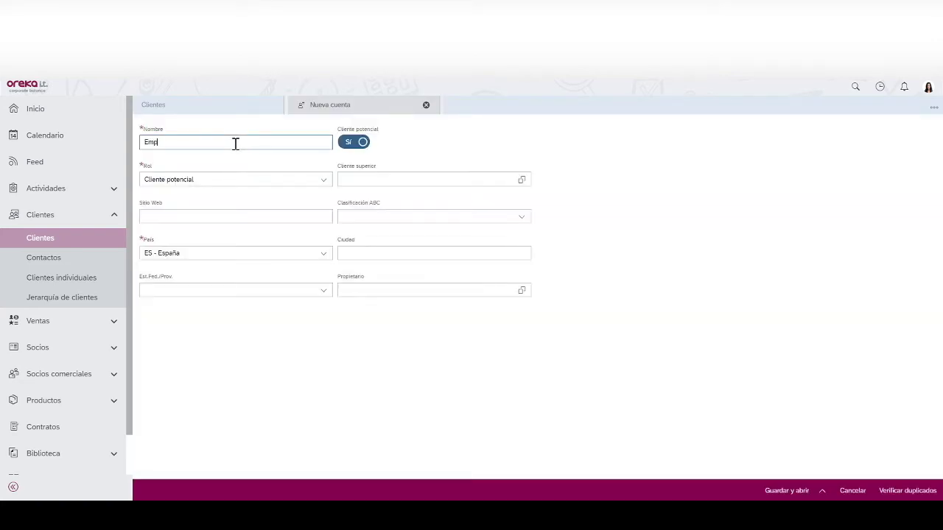
type("resa 6")
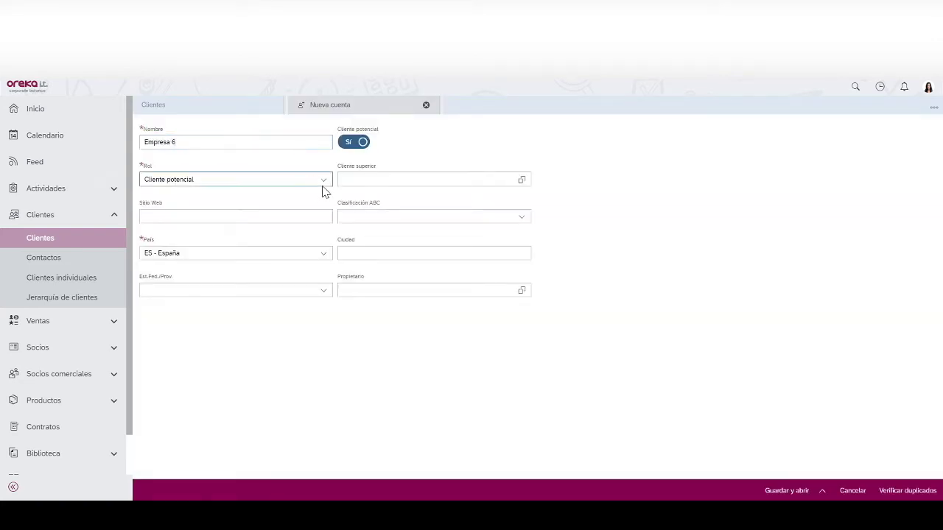
left_click(324, 180)
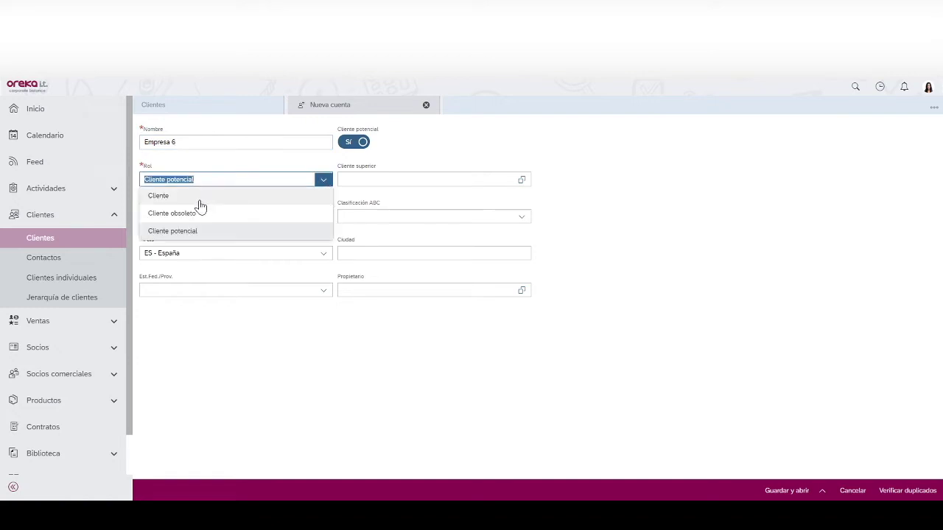
left_click(196, 195)
left_click(379, 178)
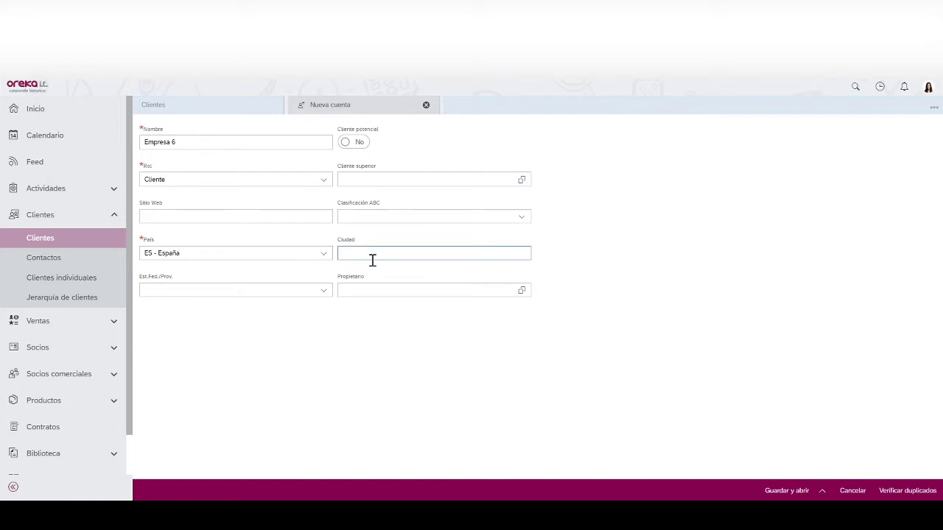
type("Vitoria-Gasteiz")
- Set the province to Álava, assign the account owner, and save past the duplicates warning
left_click(323, 291)
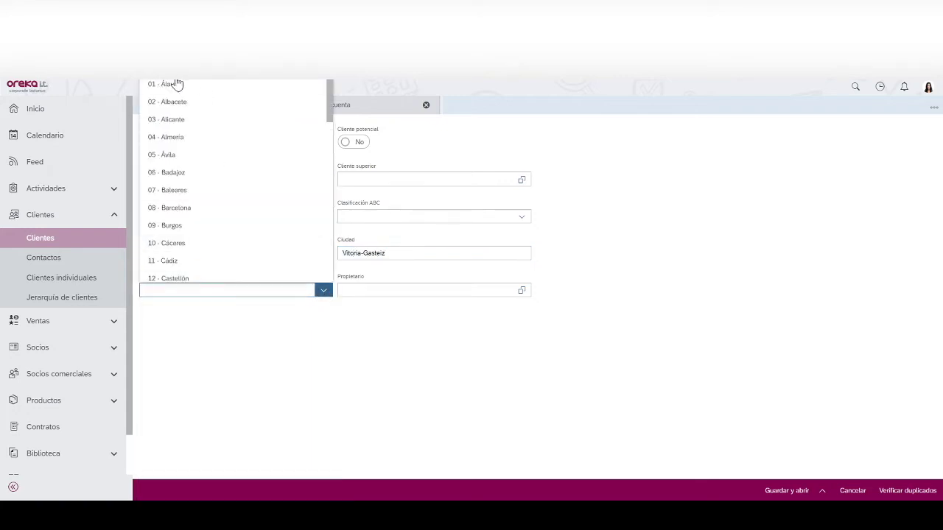
left_click(177, 84)
left_click(397, 290)
type("Arrate")
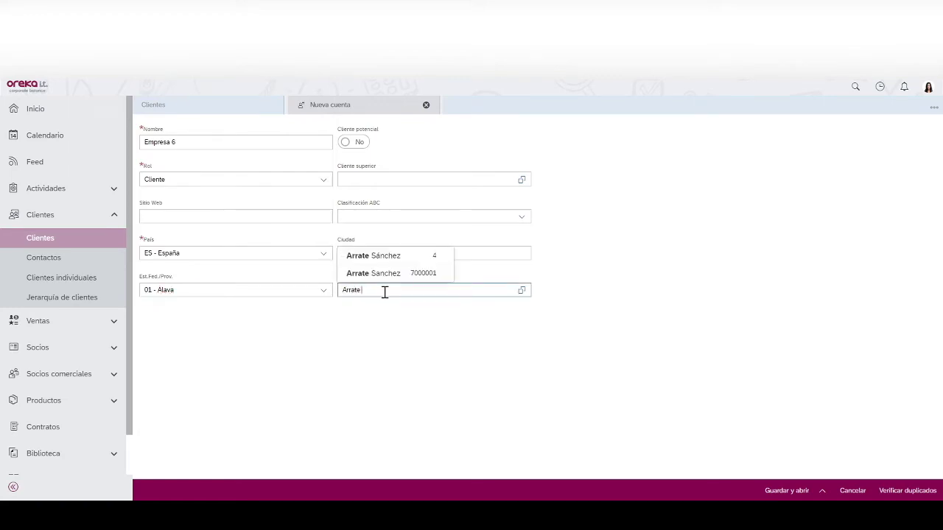
type(" S")
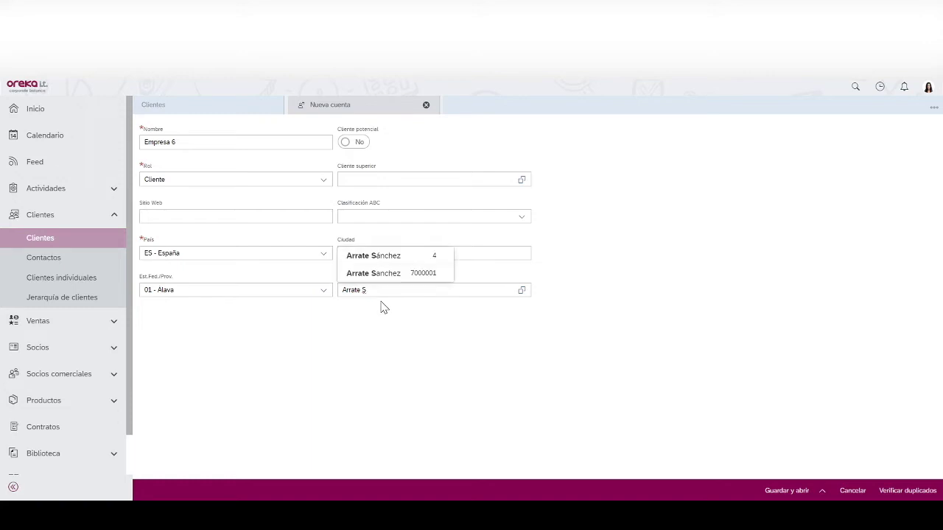
type("á")
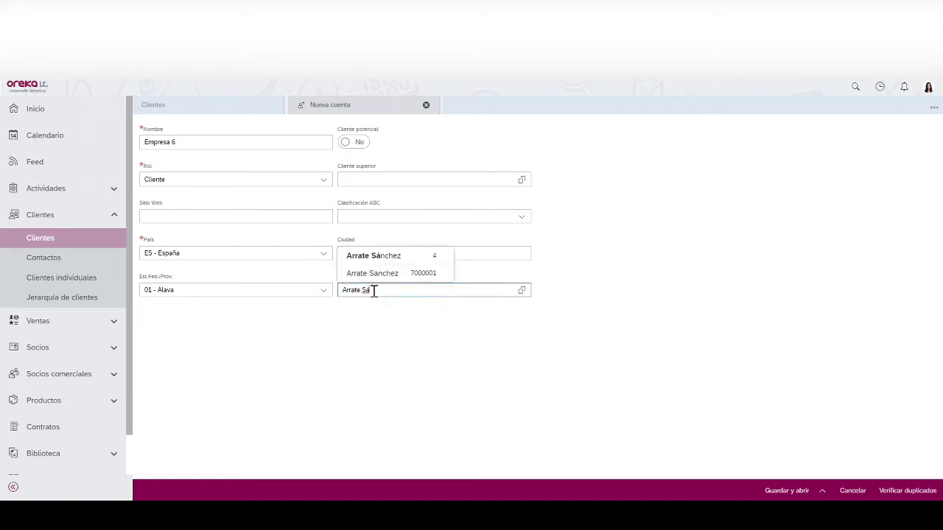
left_click(374, 257)
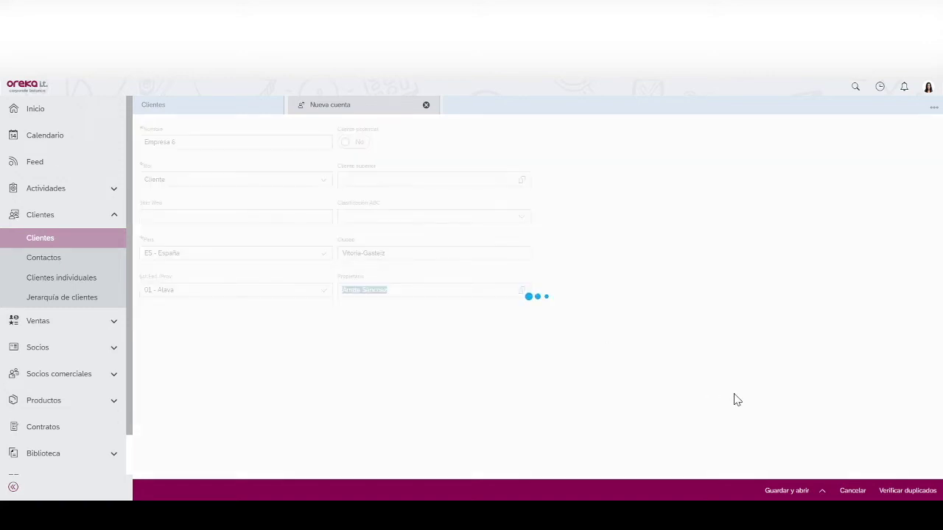
left_click(771, 490)
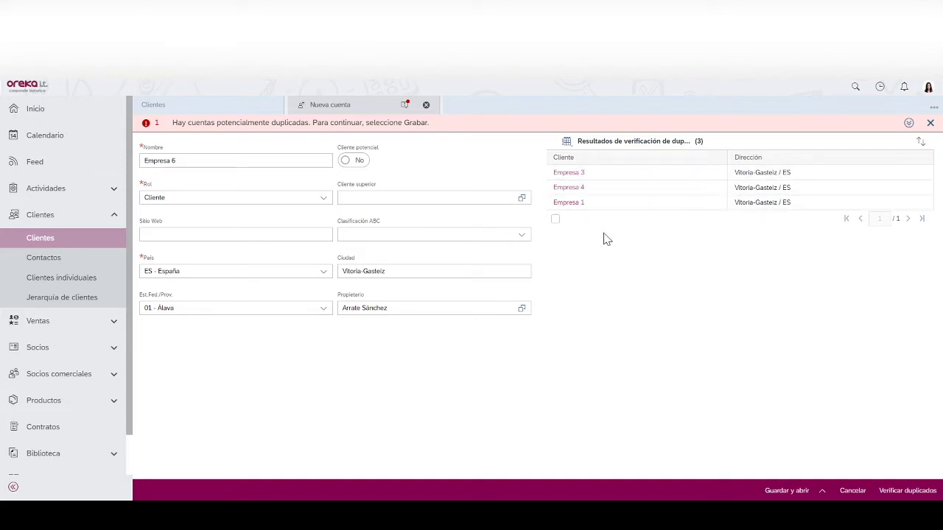
left_click(786, 491)
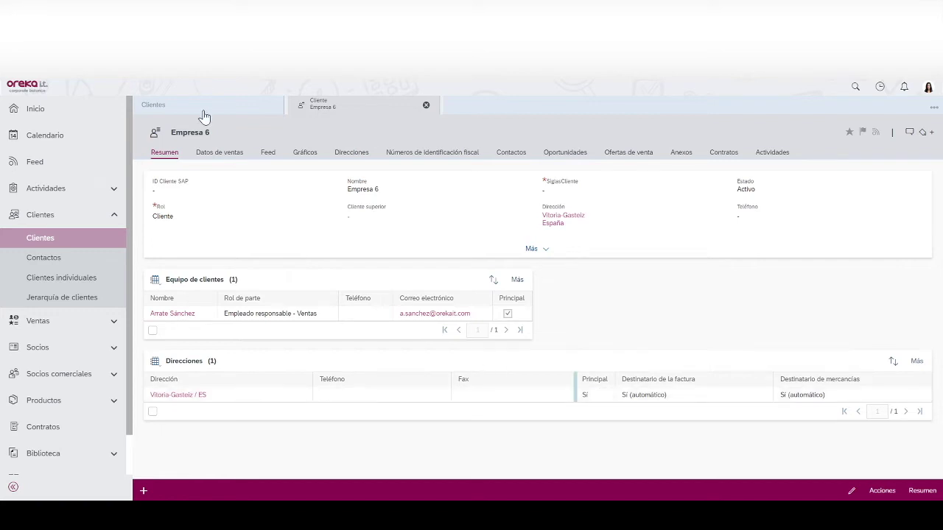
- Add Empresa 6 sales data: payment terms 60 días Fecha Factura, currency EUR - Euro, customer group Consultoría
left_click(219, 153)
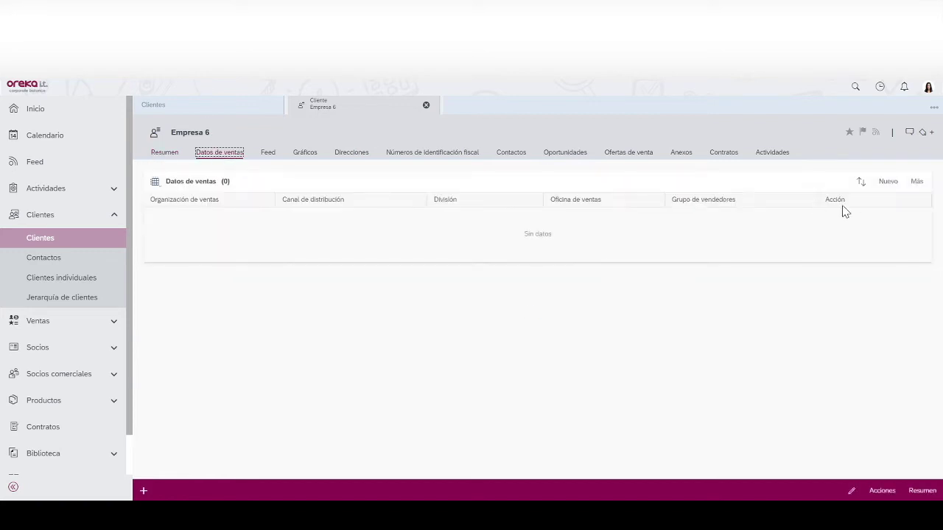
left_click(886, 183)
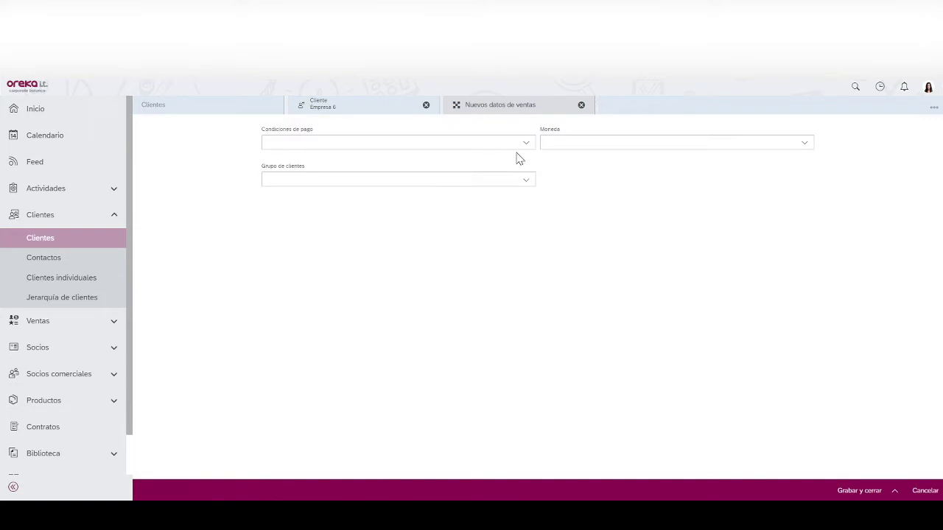
left_click(524, 151)
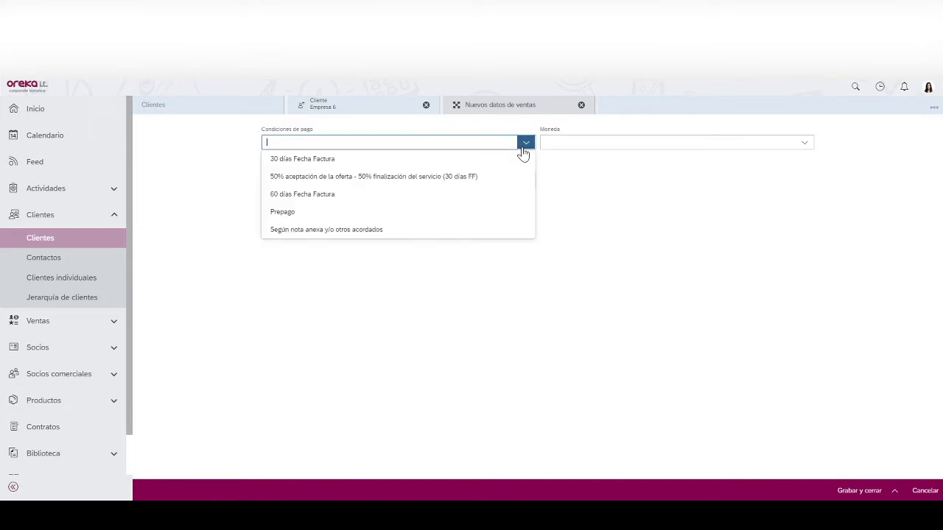
left_click(286, 195)
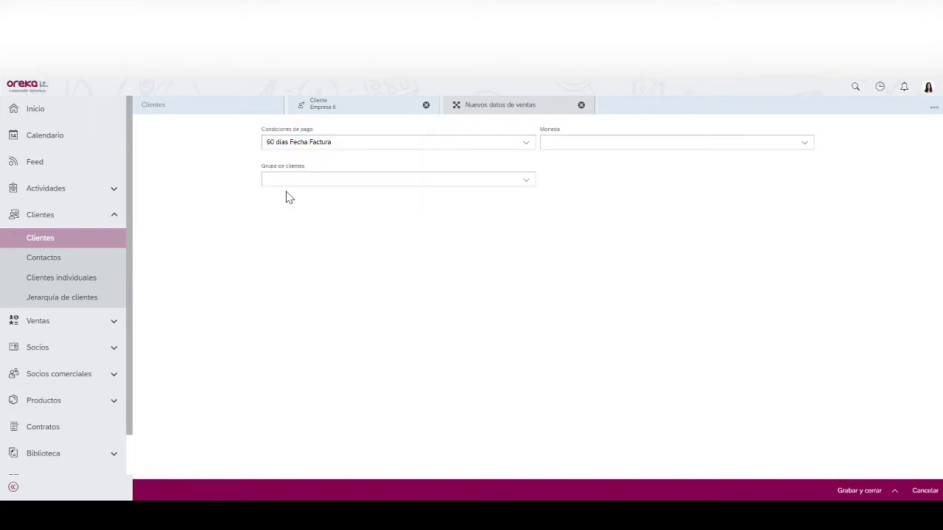
left_click(679, 144)
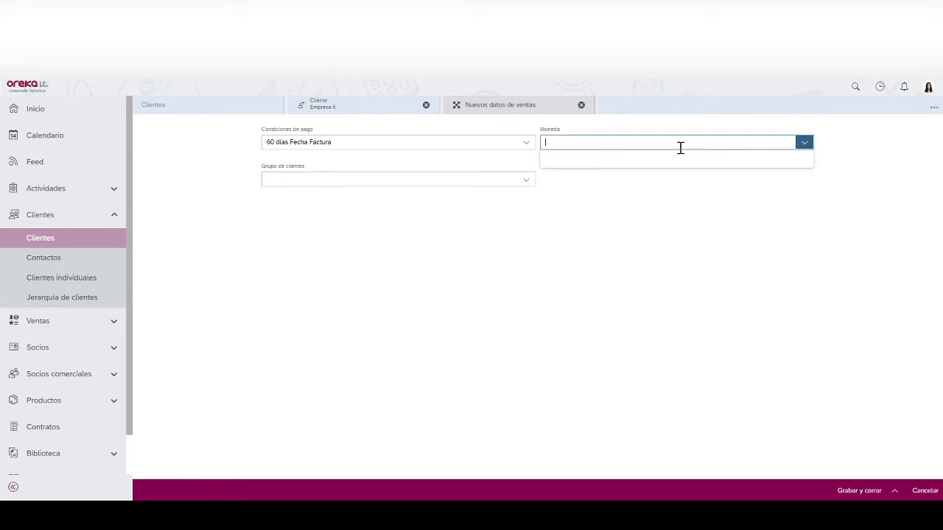
type("eur")
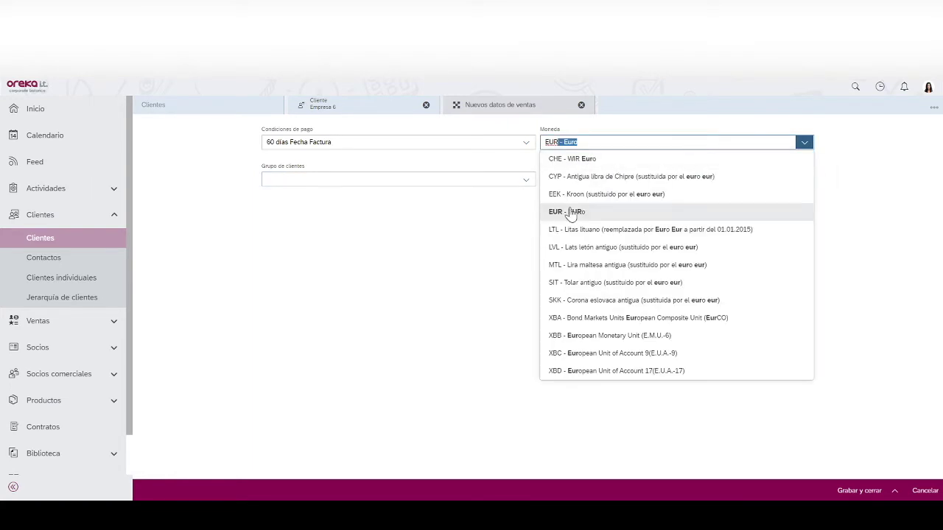
left_click(579, 208)
left_click(526, 181)
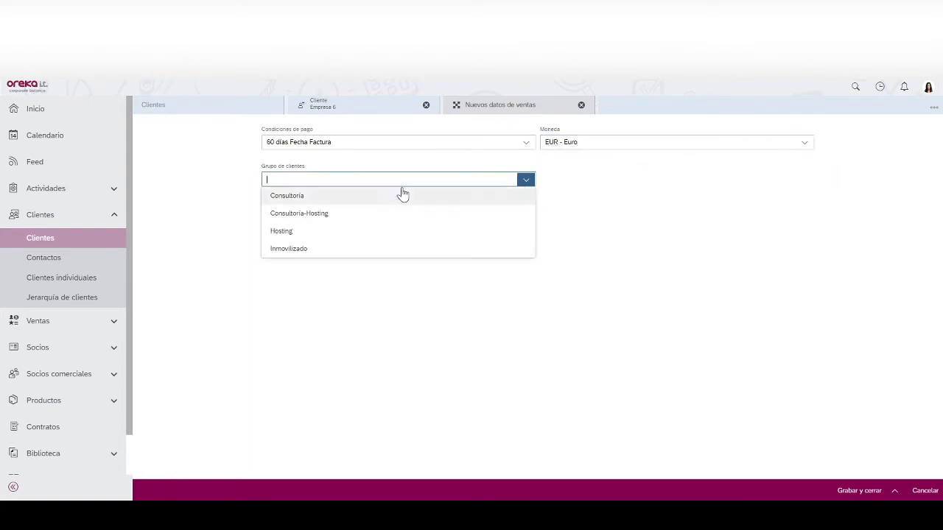
left_click(325, 199)
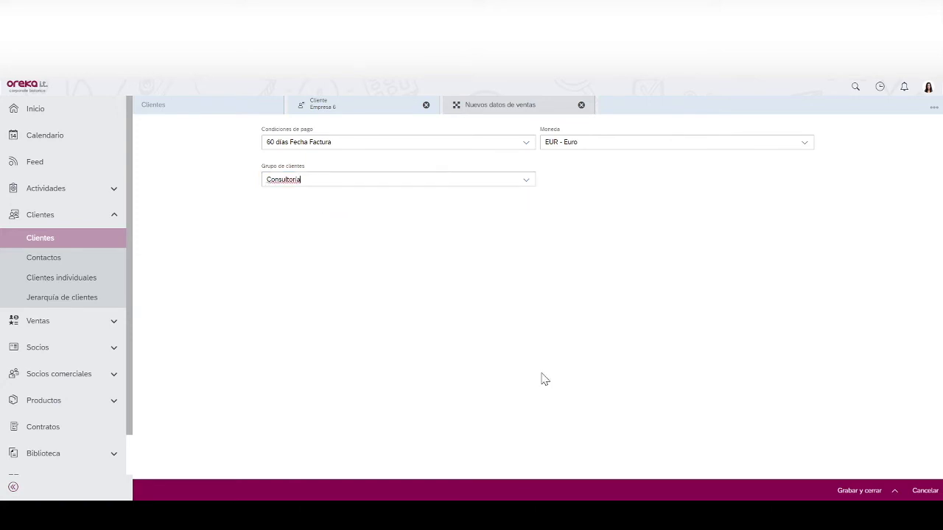
left_click(864, 490)
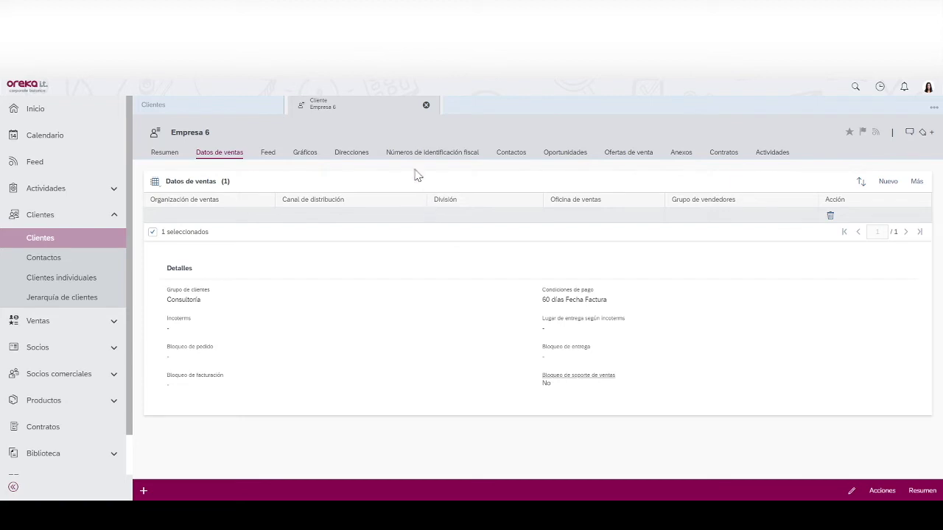
- Start a new contact from Empresa 6's Contactos list
left_click(511, 154)
left_click(886, 184)
left_click(276, 145)
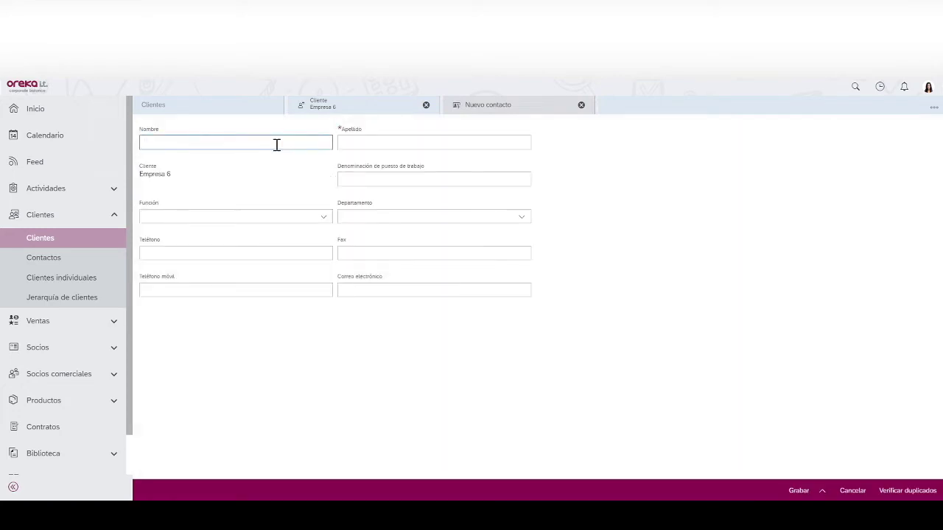
- Enter Contacto 1 Empresa 6 with role Jefe de proyecto and department Otros, saving past the duplicate warning
type("Contacto 1")
type("Empresa 6")
left_click(323, 216)
left_click(151, 392)
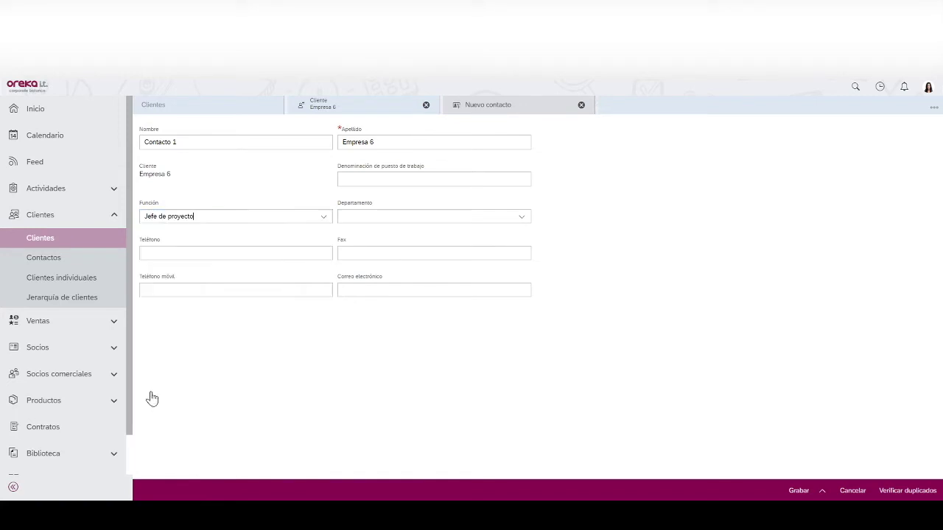
left_click(521, 218)
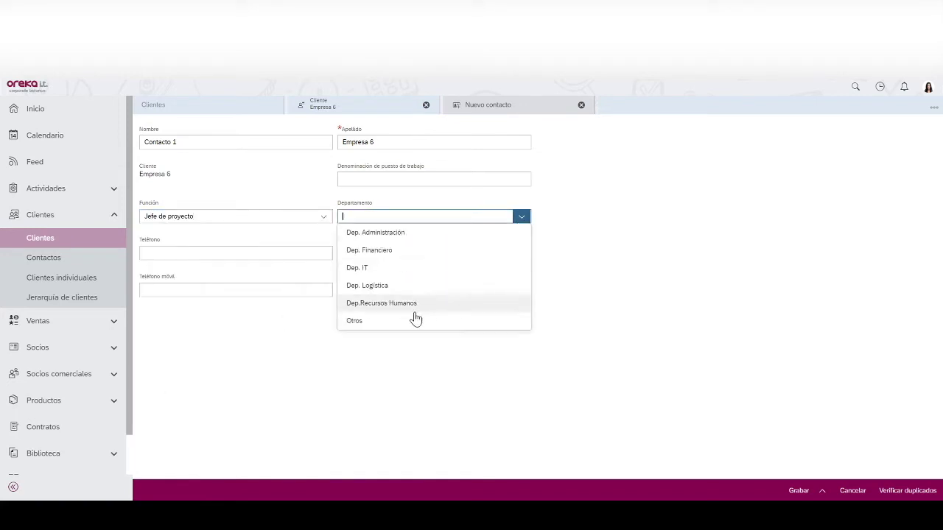
left_click(356, 321)
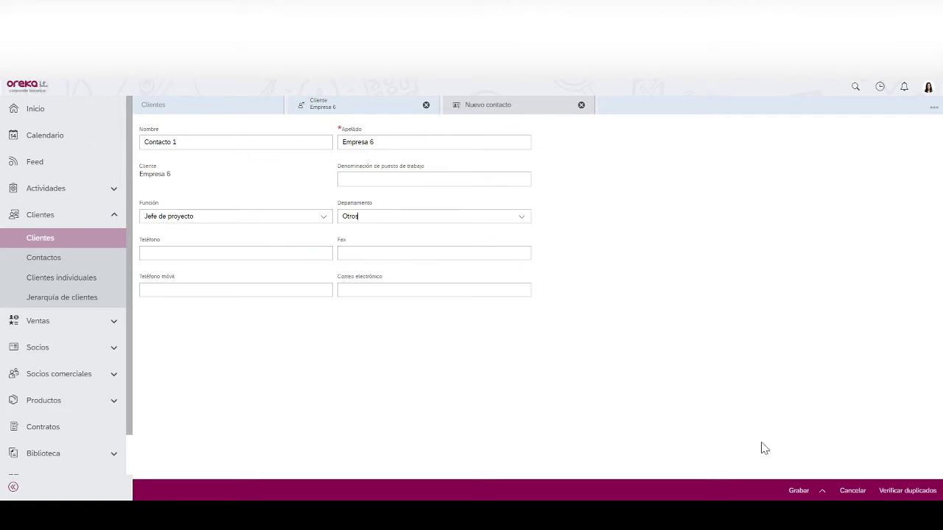
left_click(801, 493)
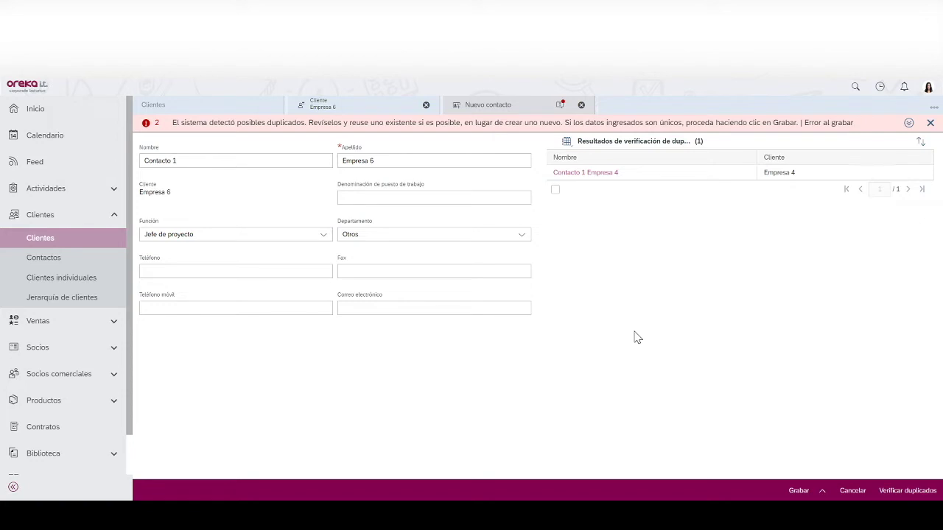
left_click(381, 163)
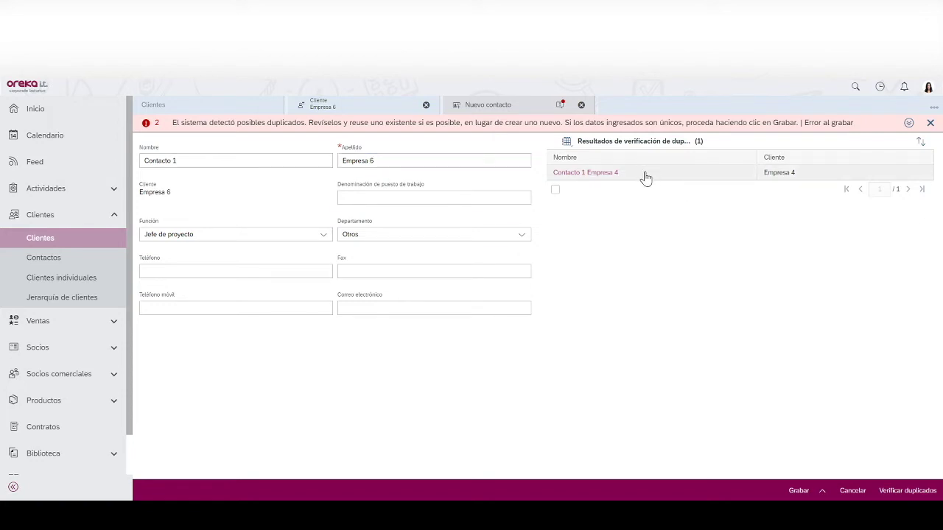
left_click(786, 490)
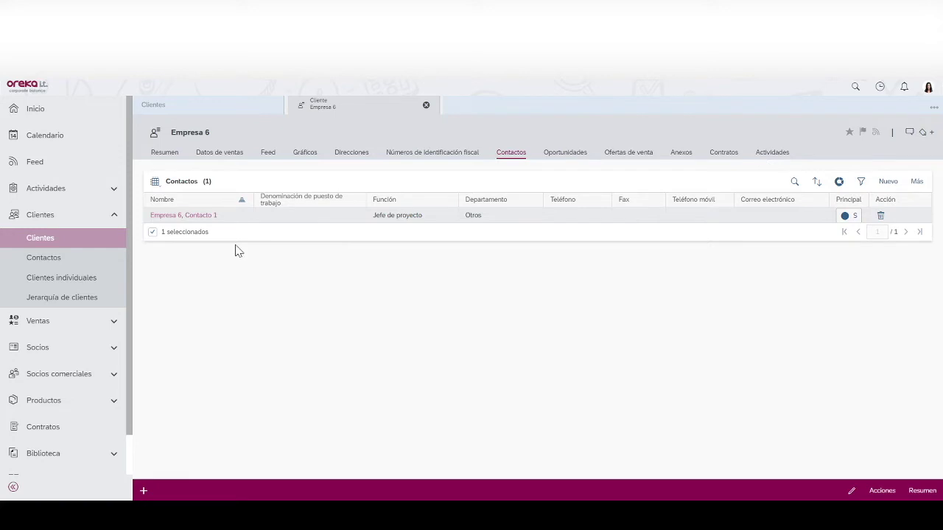
- Refresh the Clientes list to include Empresa 6 and close the Empresa desconocida 2 preview
left_click(42, 239)
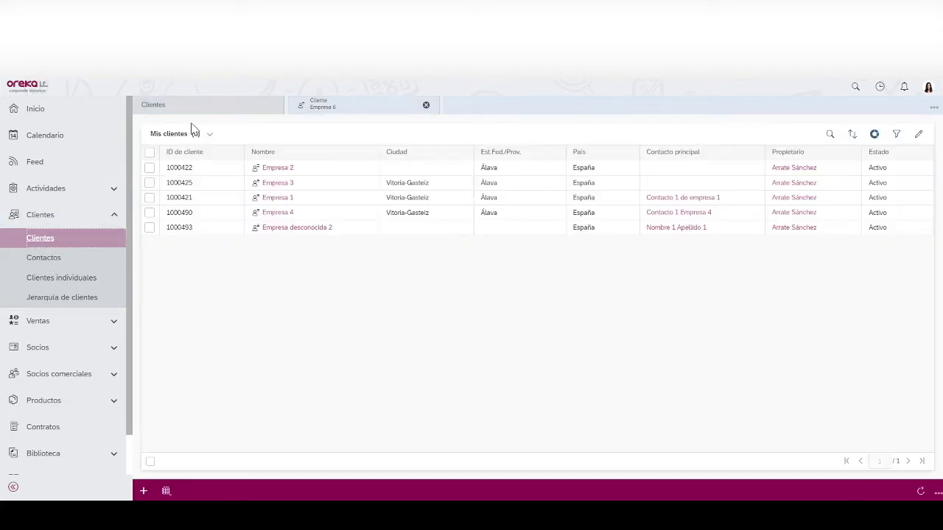
left_click(919, 491)
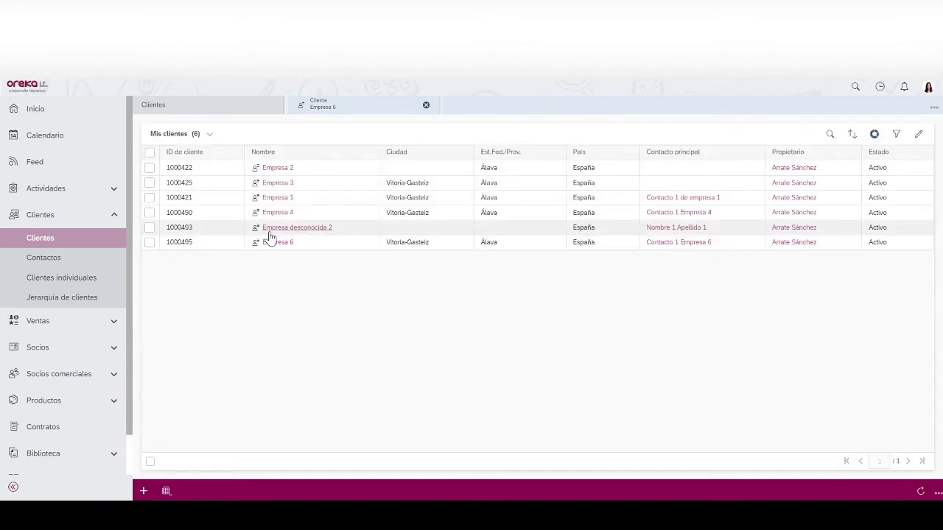
mouse_move(269, 234)
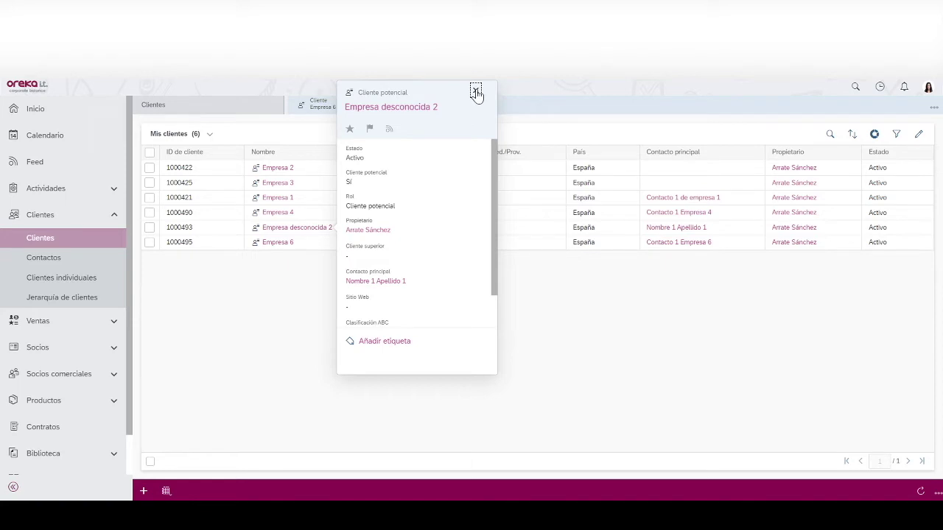
left_click(475, 91)
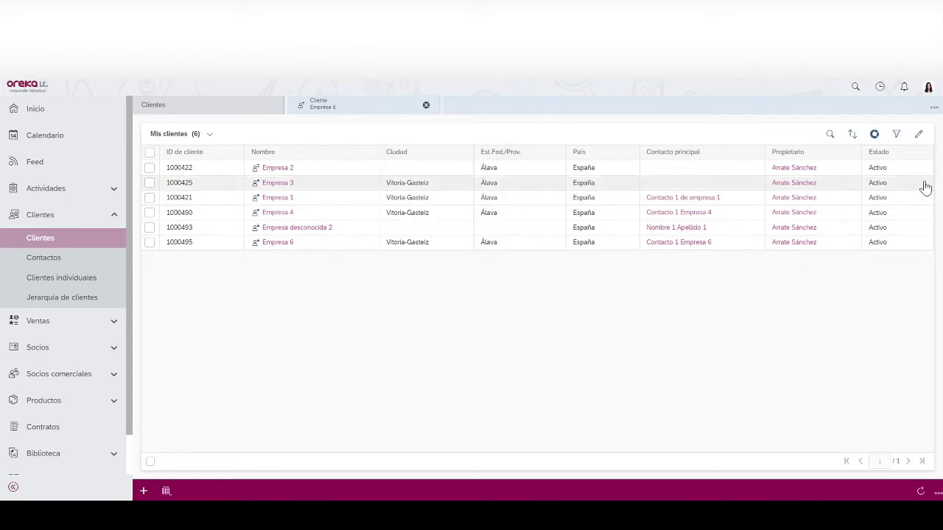
- Dismiss the customer list's extra actions menu without exporting, then open the Contactos list
left_click(937, 493)
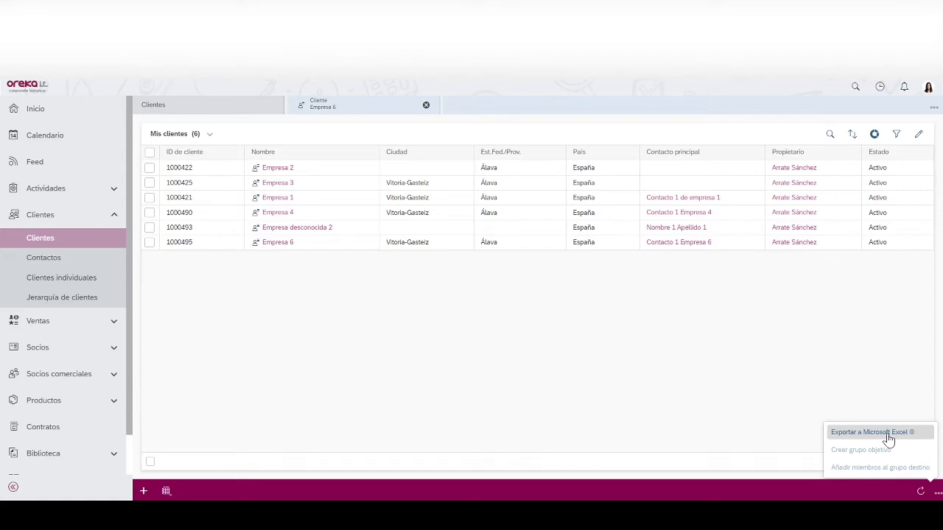
left_click(740, 368)
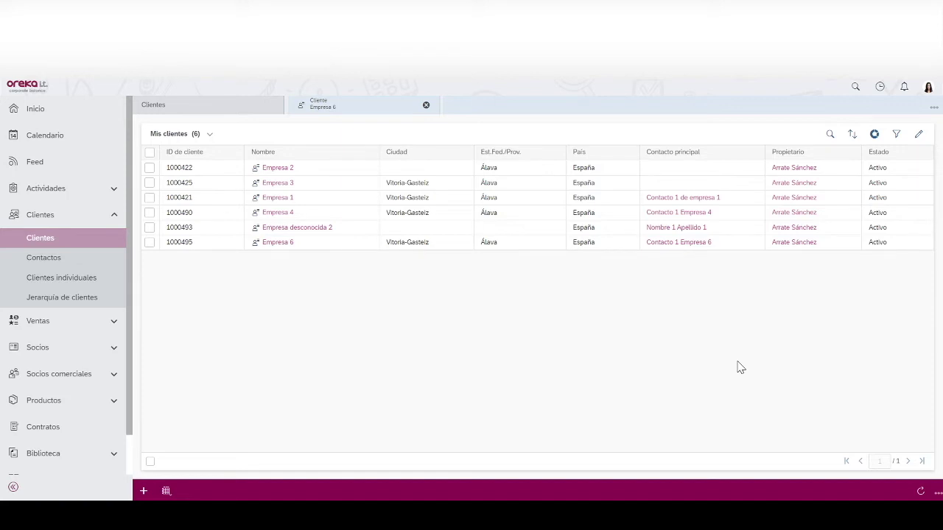
left_click(49, 259)
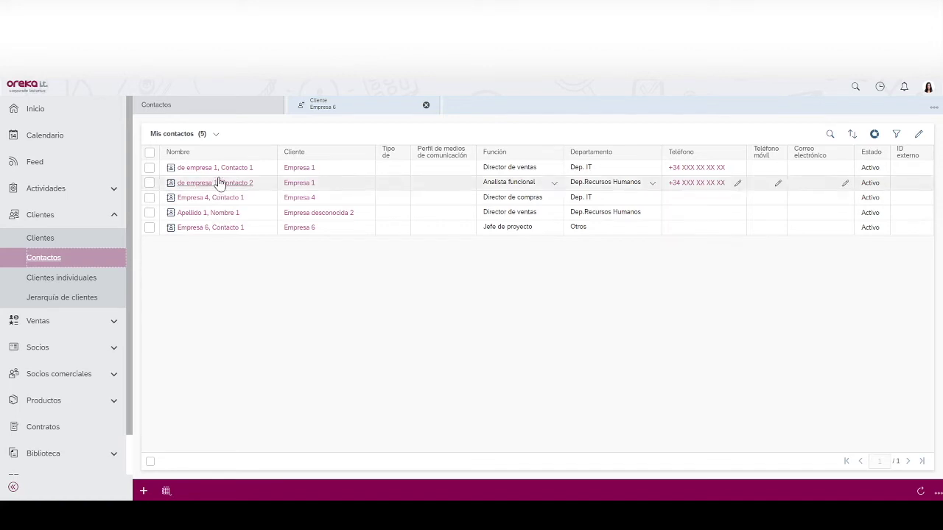
- Open the Empresa 6, Contacto 1 record from Mis contactos
left_click(217, 134)
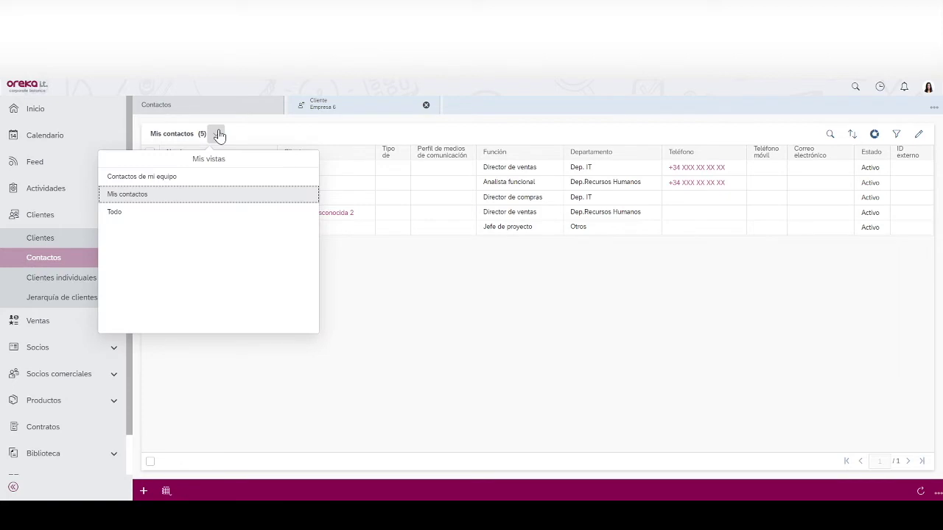
left_click(366, 329)
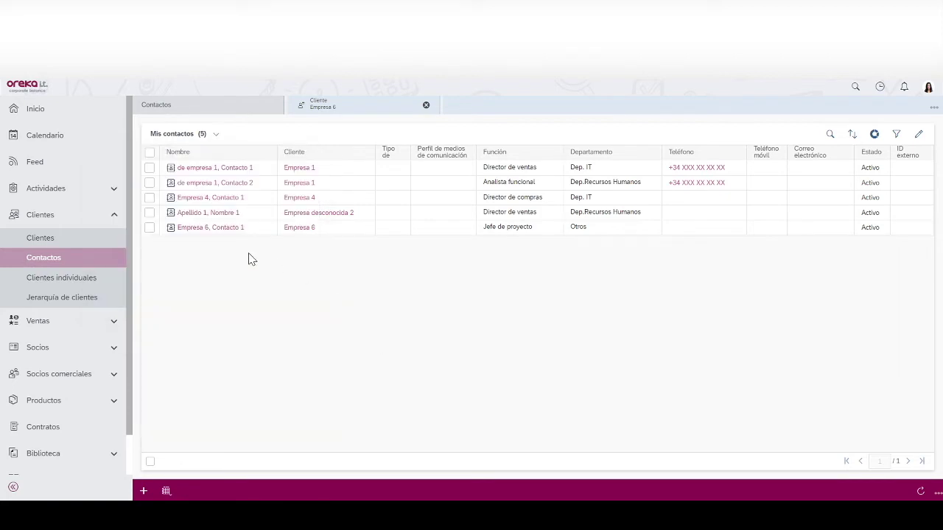
left_click(227, 228)
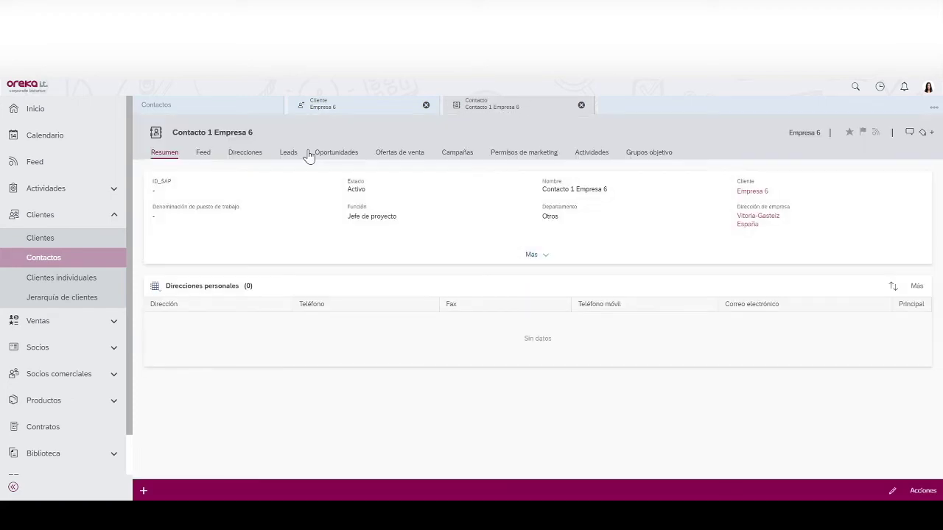
- Add marketing permissions with Fax Opt-Out and e-mail, SMS and phone Opt-In, and save
left_click(548, 154)
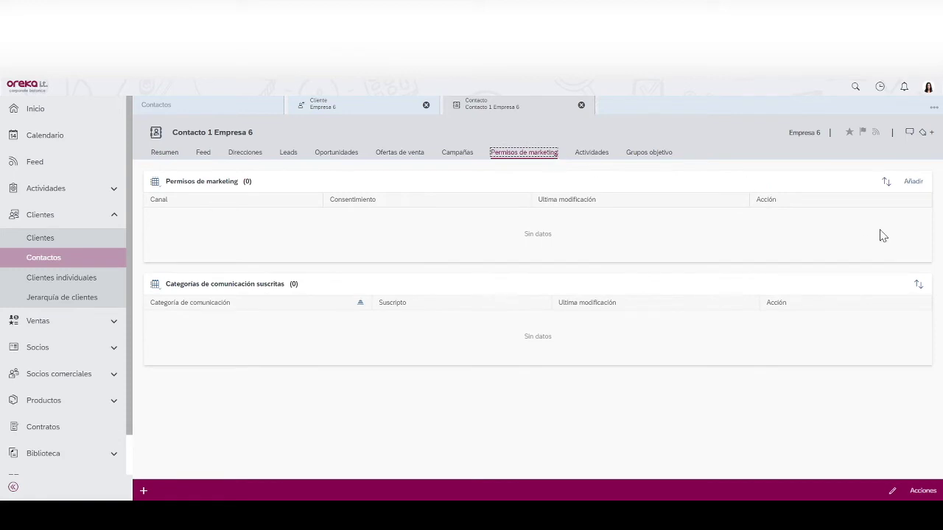
left_click(916, 182)
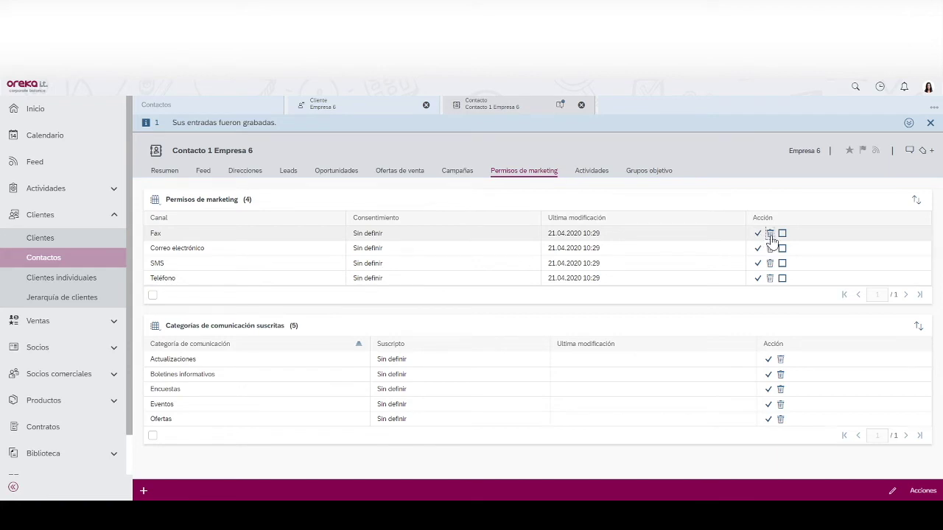
left_click(769, 233)
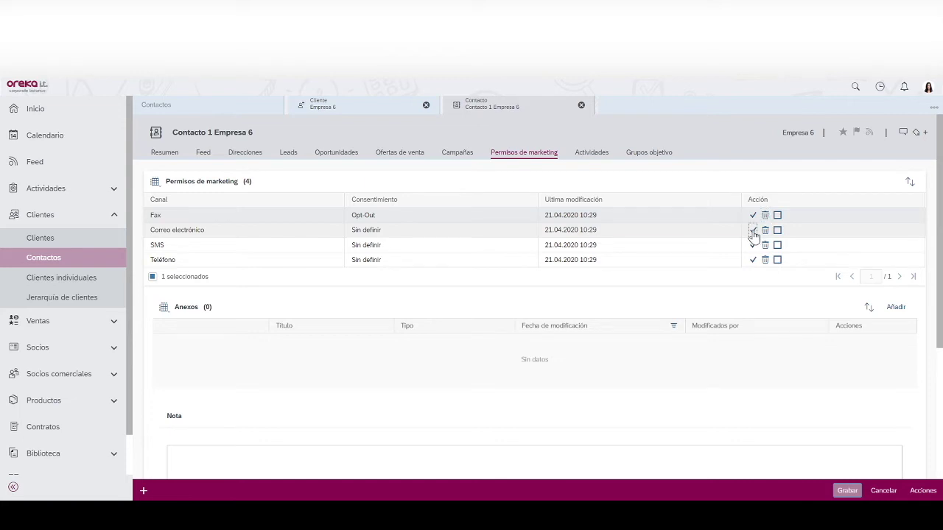
left_click(752, 231)
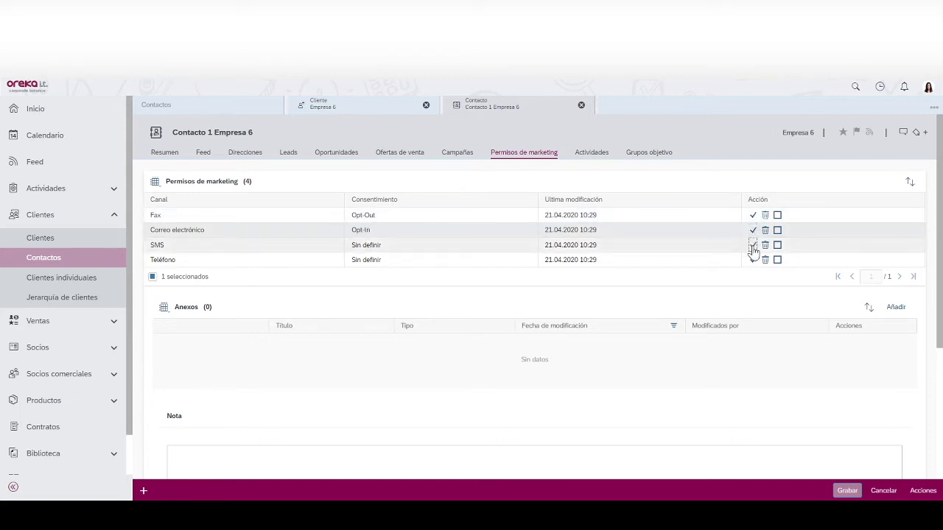
left_click(752, 245)
left_click(752, 260)
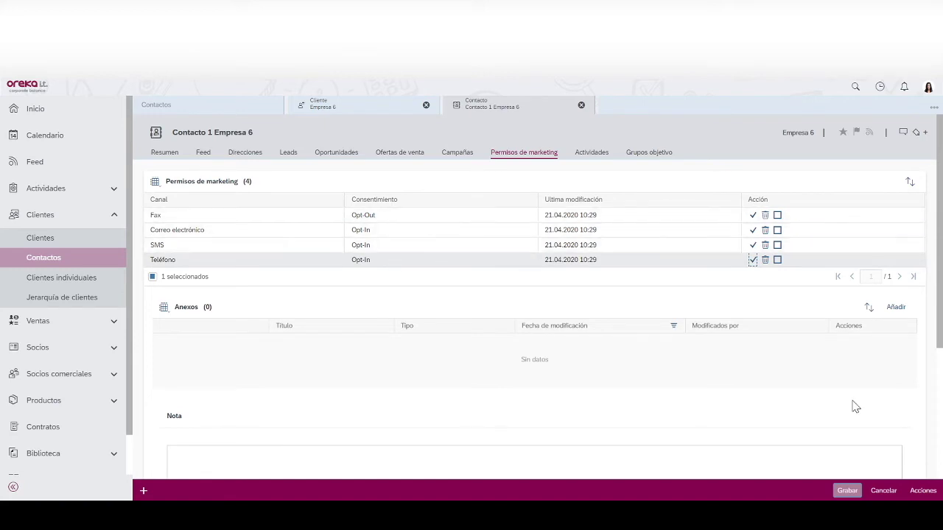
left_click(846, 490)
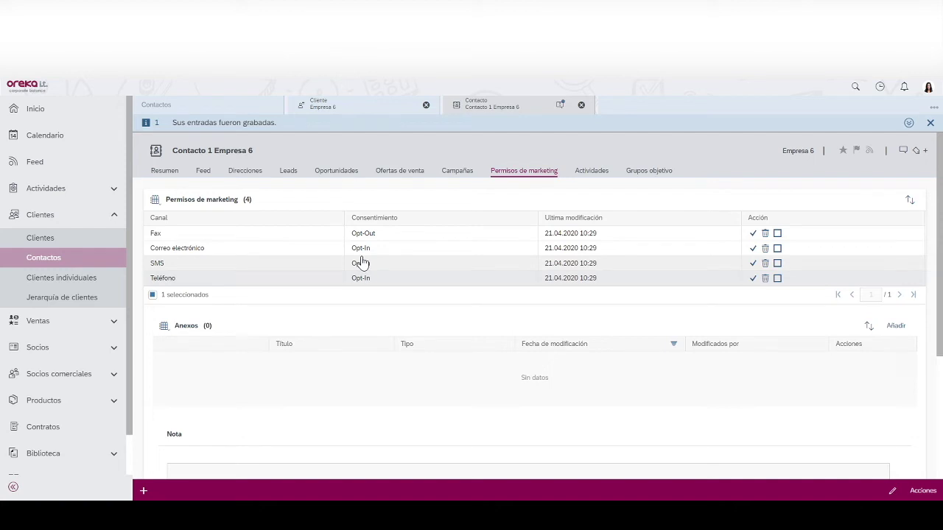
- View the contact's target groups, then switch the sidebar from customers to the sales group
left_click(634, 174)
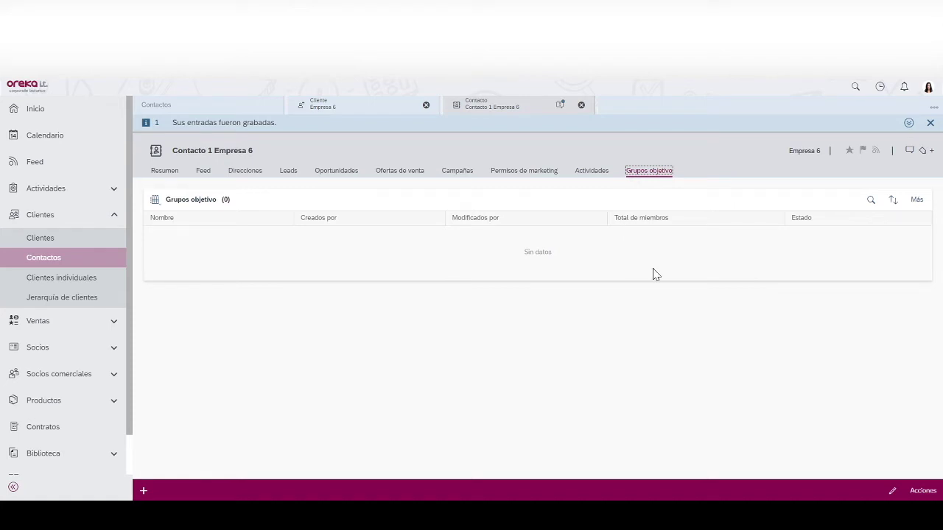
left_click(81, 220)
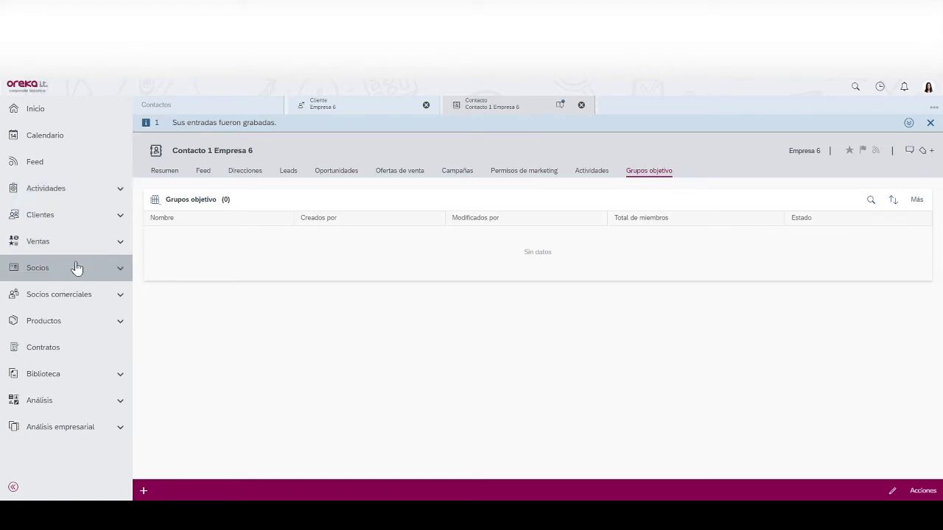
left_click(73, 245)
- Start a new lead, Lead 3, for the company Empresa nueva de lead 1
left_click(41, 266)
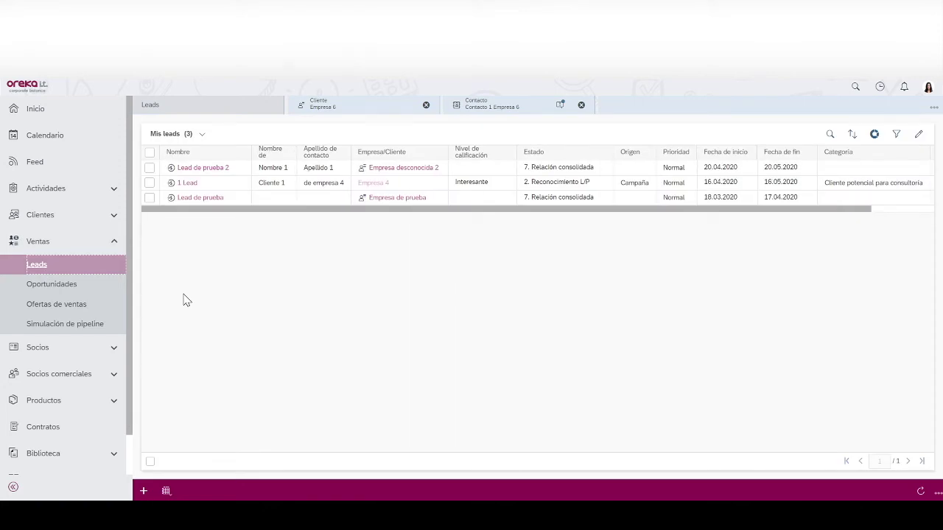
left_click(143, 492)
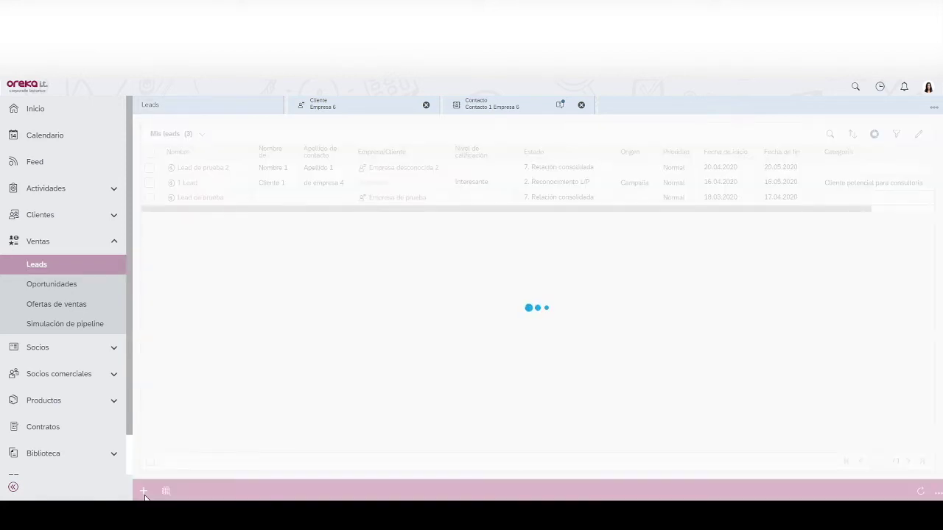
left_click(328, 149)
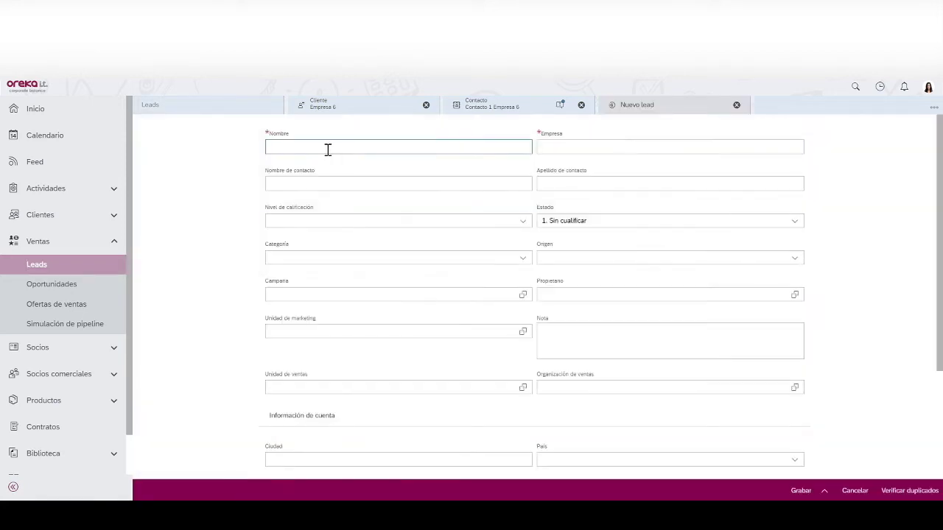
type("Lu")
type("ad 3")
left_click(574, 144)
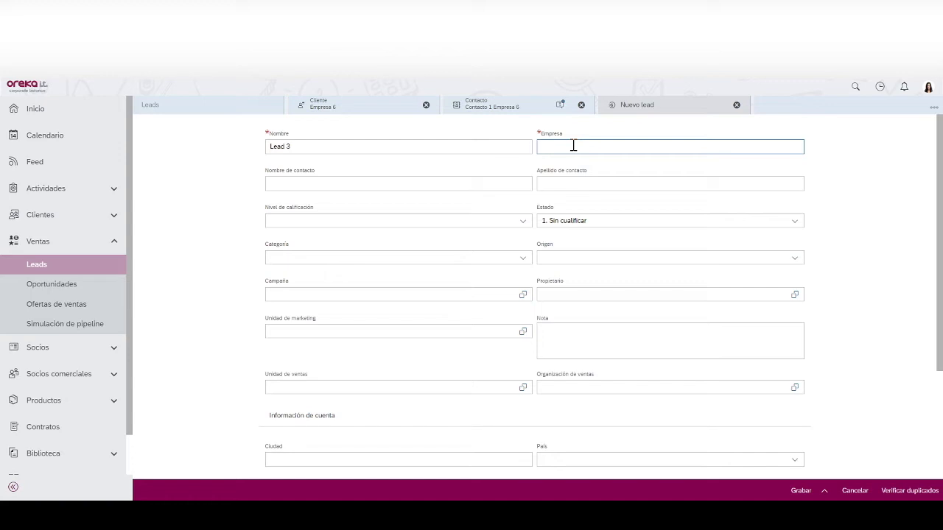
type("Empresa des")
key("BackSpace")
key("BackSpace")
type("nueva de lead 1")
- Enter contact Nombre de lead 3 / Apellido de lead 3, check origin and owner, and save
left_click(493, 186)
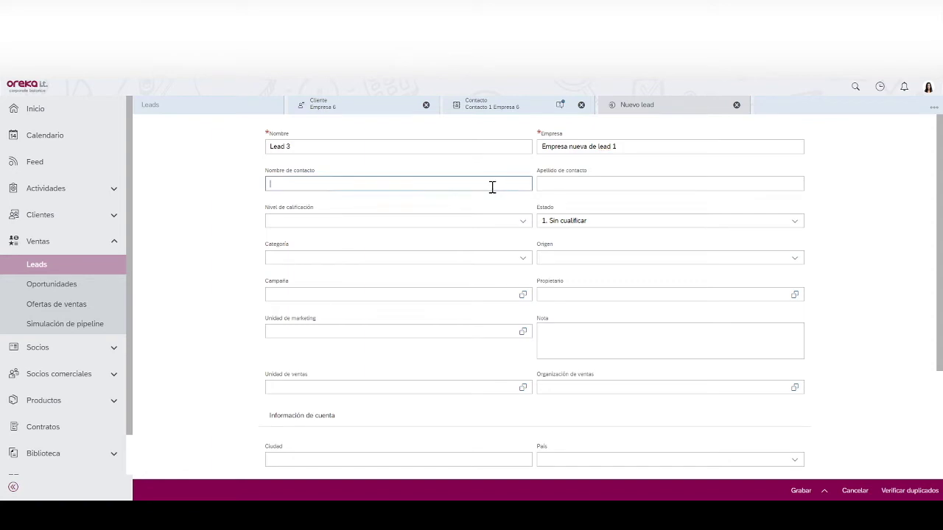
type("N")
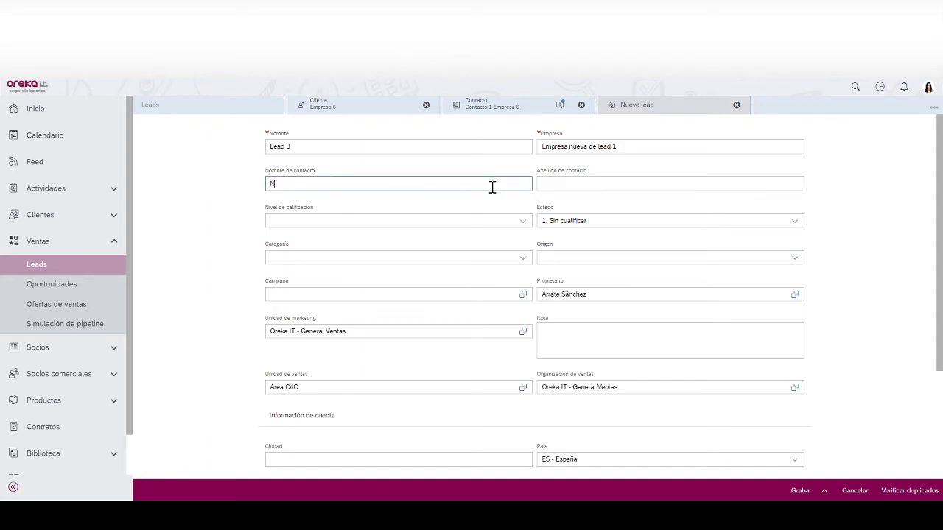
type("ombre de lead 3")
key("Tab")
type("Apellido de lead 3")
left_click(560, 220)
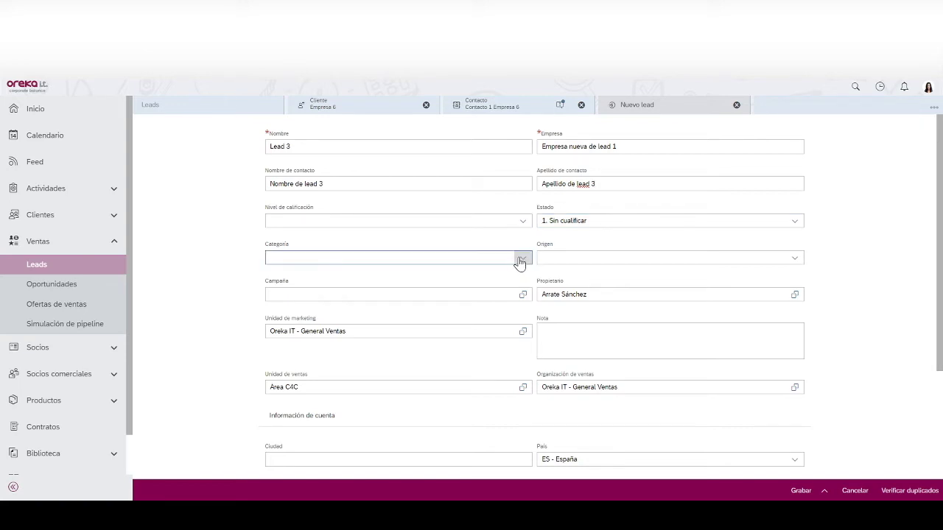
left_click(795, 259)
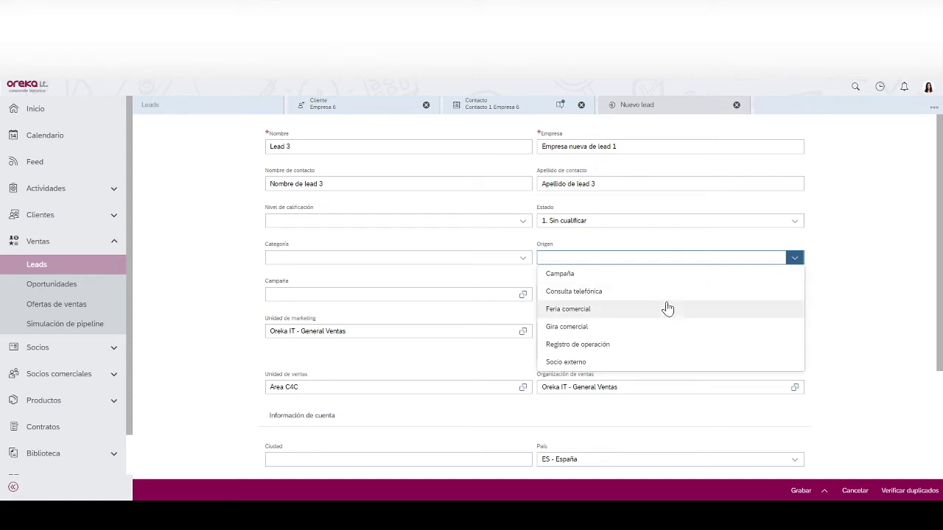
left_click(917, 295)
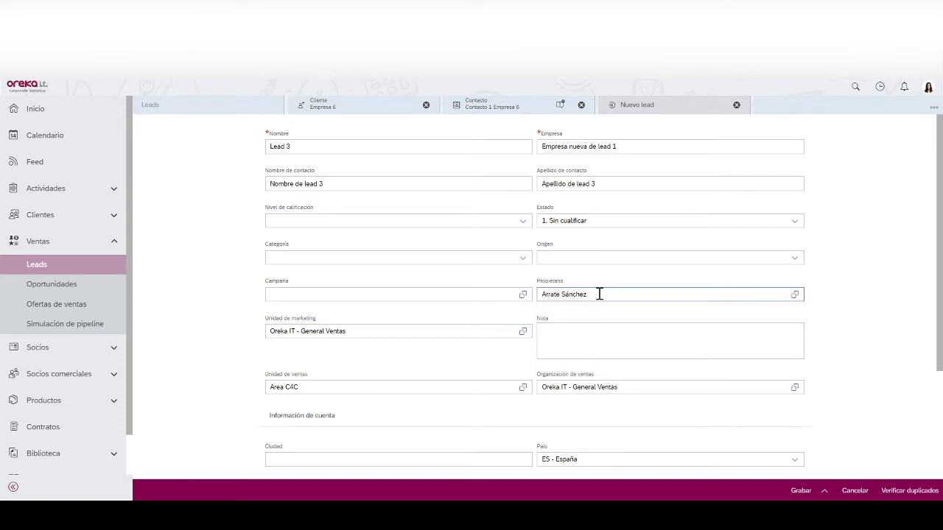
left_click_drag(598, 294, 508, 361)
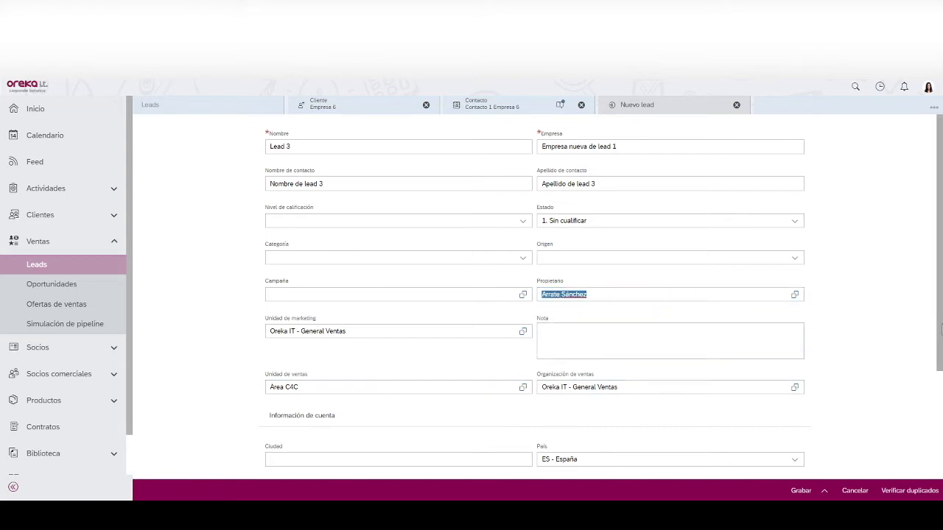
left_click_drag(939, 332, 929, 444)
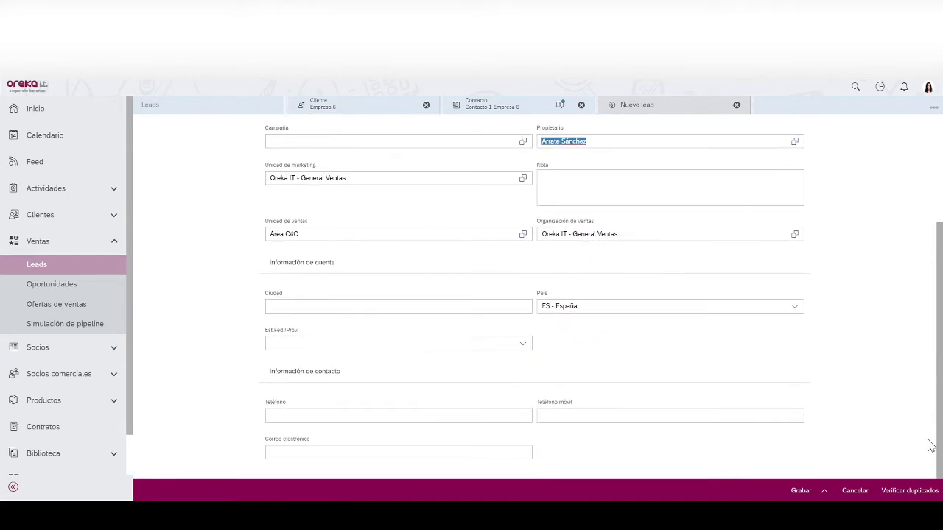
left_click(795, 492)
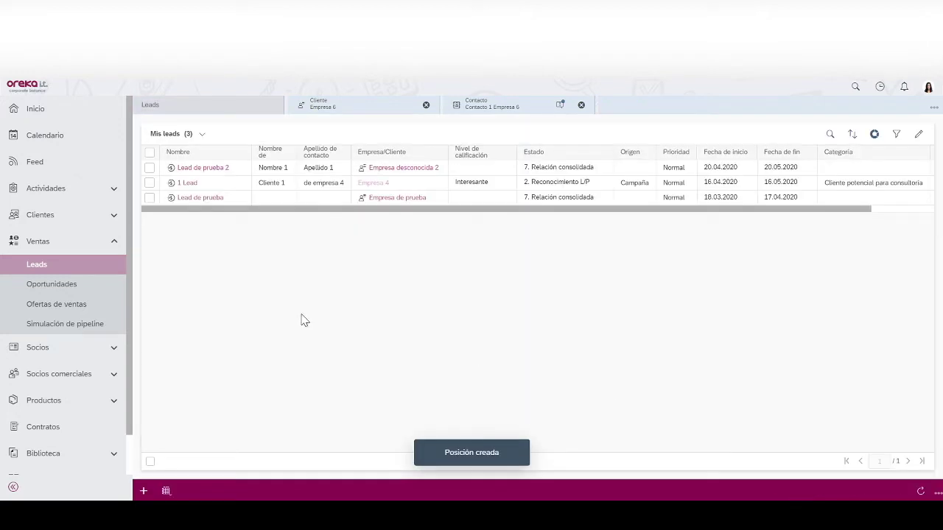
- Open Lead 3 from the refreshed list and save its status as 4. Visita comercial realizada
left_click(920, 492)
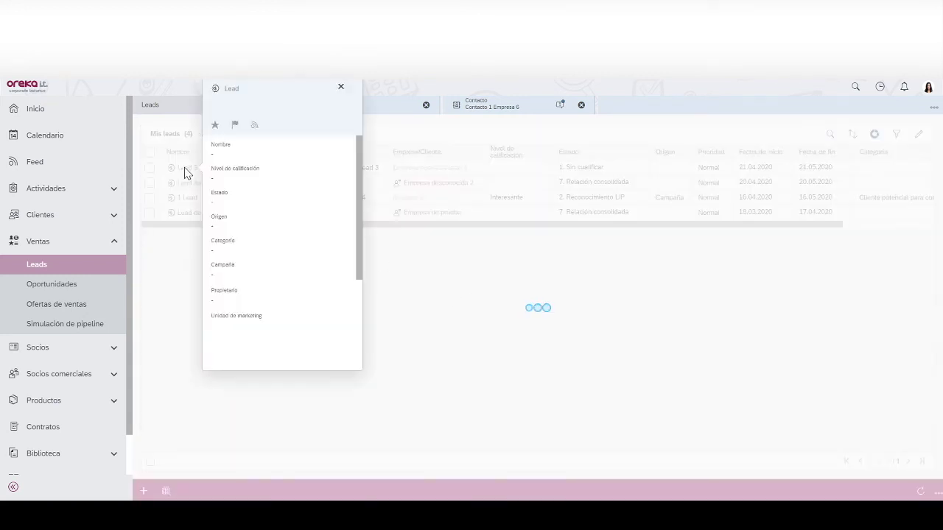
left_click(184, 169)
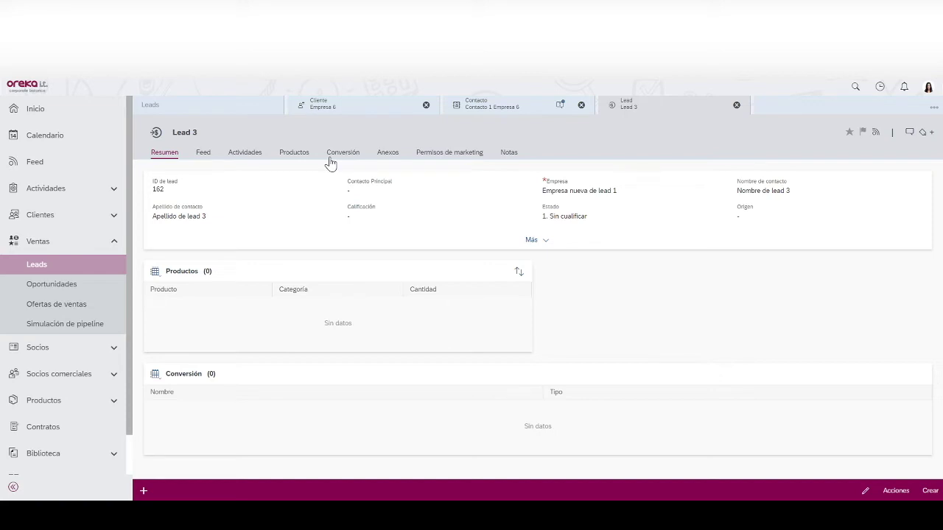
left_click(580, 217)
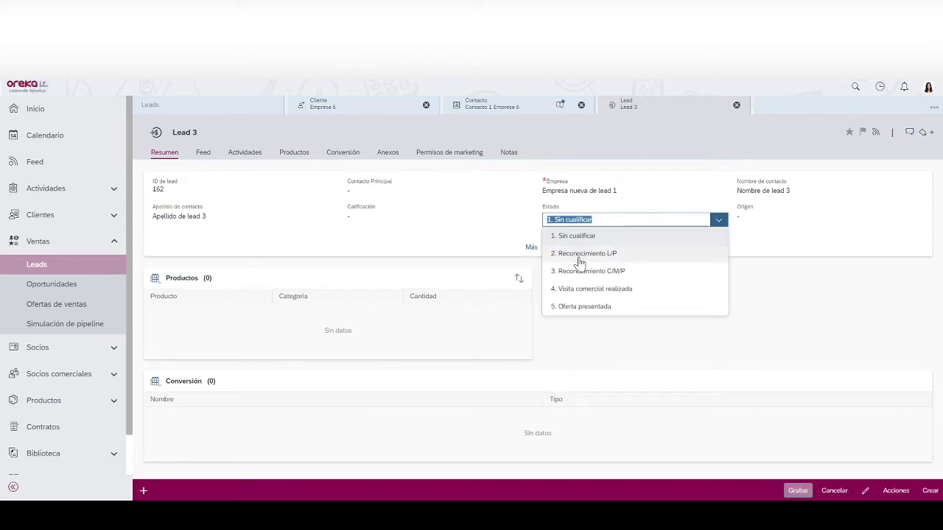
left_click(587, 290)
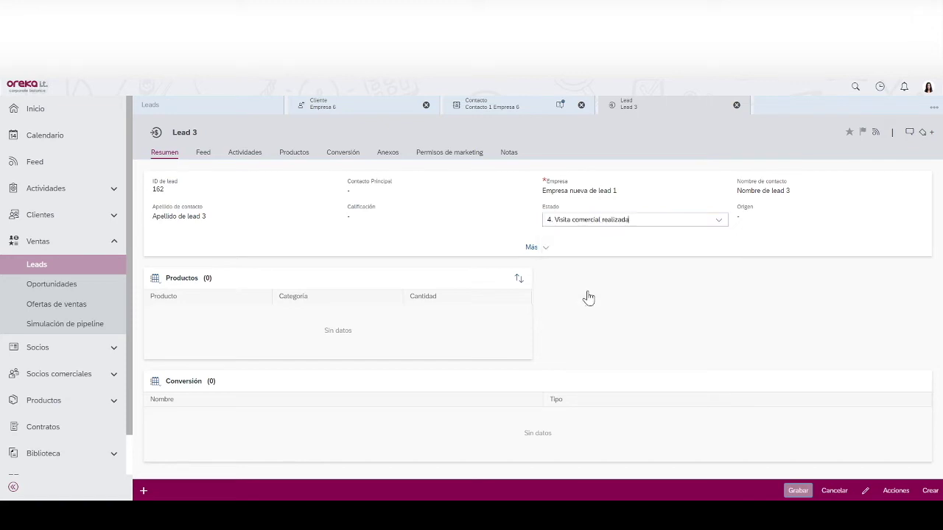
left_click(798, 491)
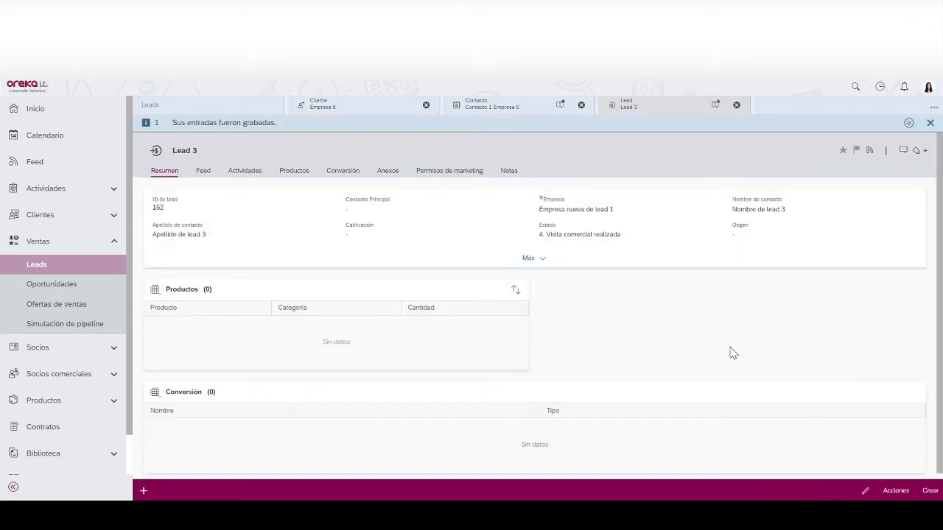
- Advance Lead 3's status to 5. Oferta presentada and save it
left_click(617, 236)
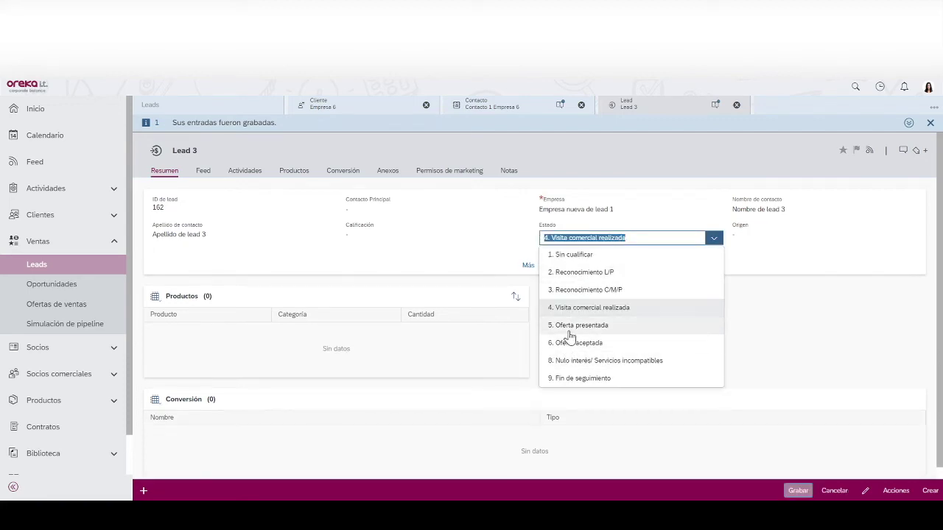
left_click(566, 327)
left_click(796, 490)
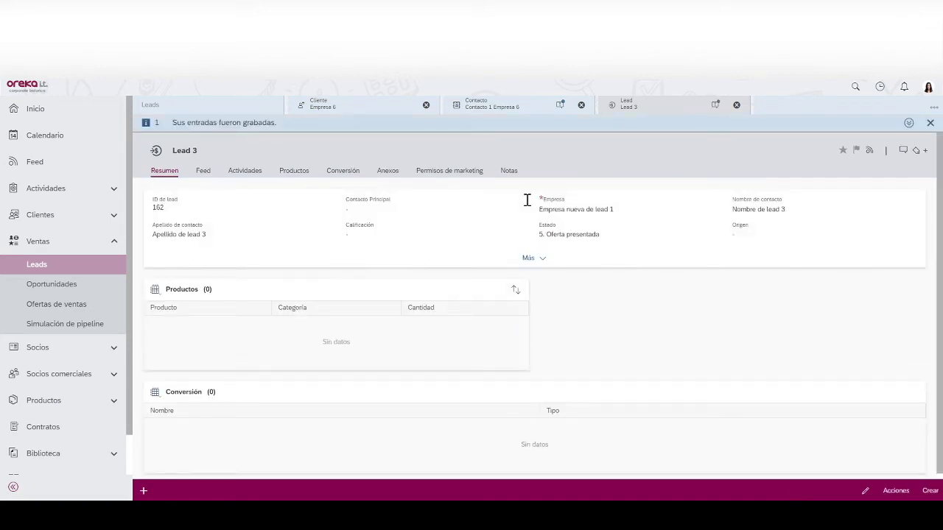
left_click(558, 233)
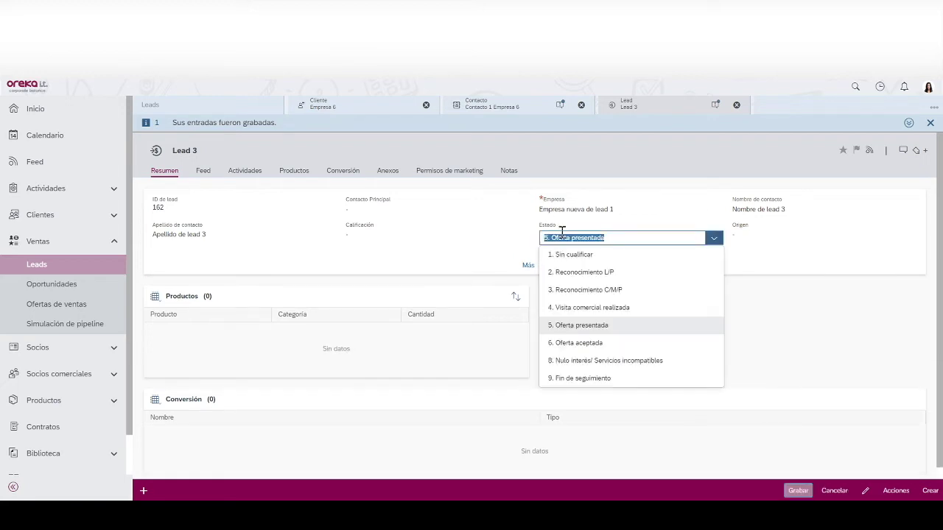
- Change Lead 3's status to 6. Oferta aceptada, choose reason Ganado por servicio, and save
left_click(565, 345)
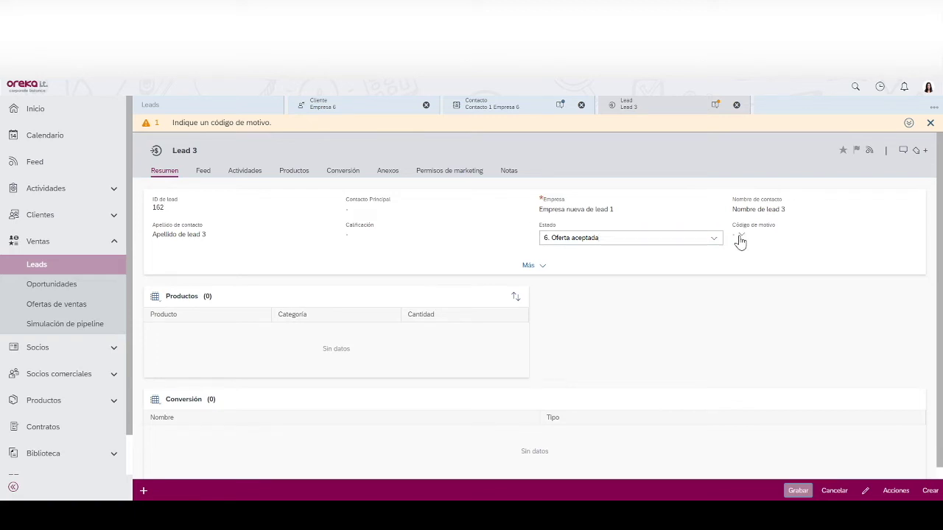
left_click(739, 240)
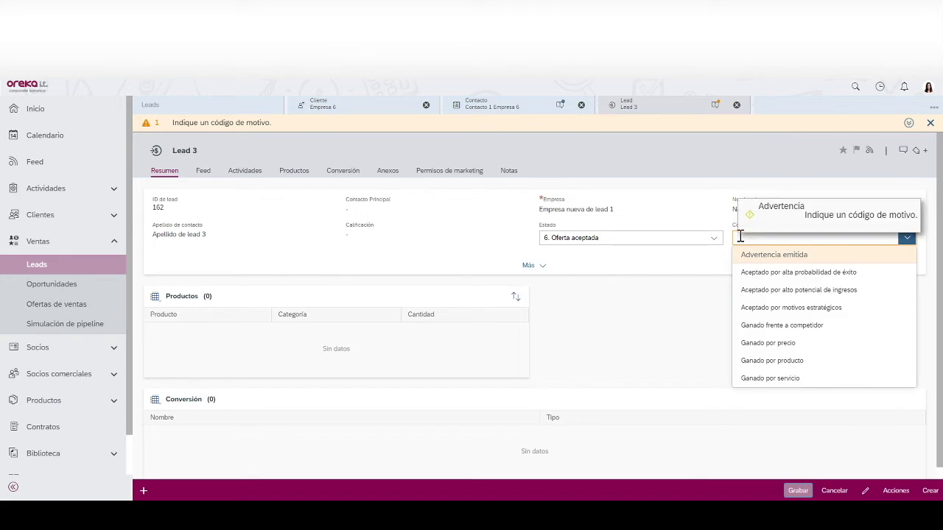
left_click(754, 379)
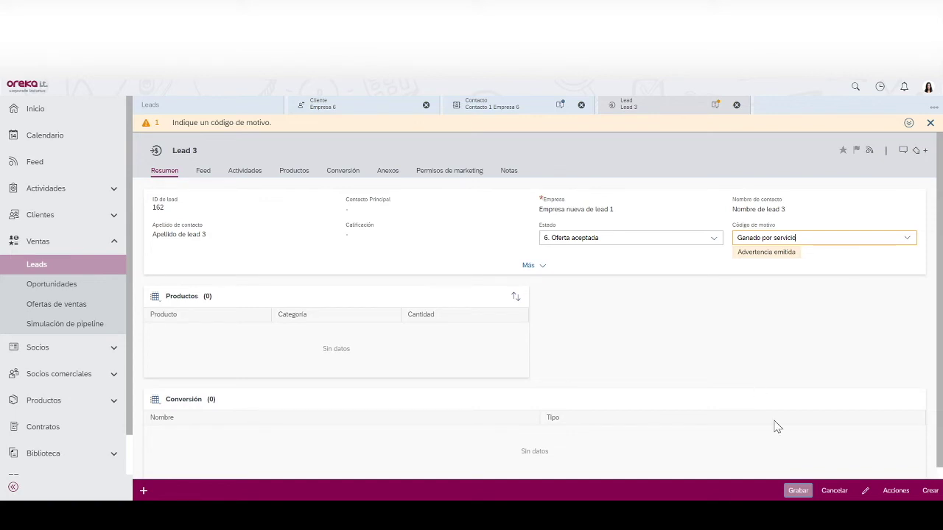
left_click(797, 490)
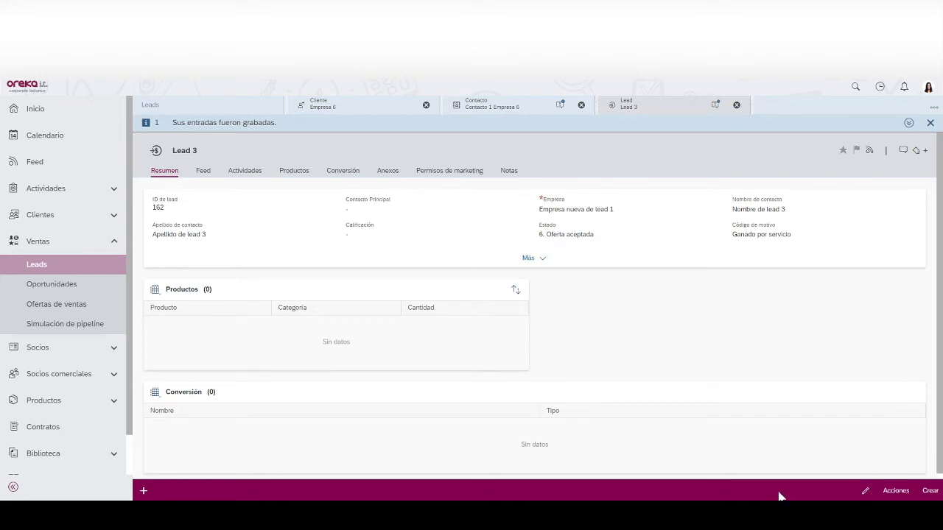
left_click(891, 491)
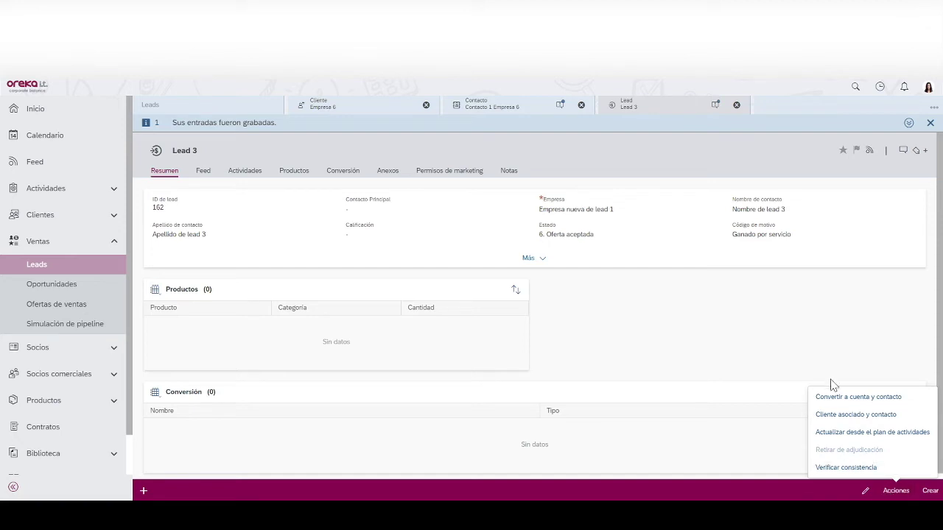
- Convert Lead 3 to an account and contact (function Técnico, department Dep. IT), then refresh the leads list
left_click(831, 405)
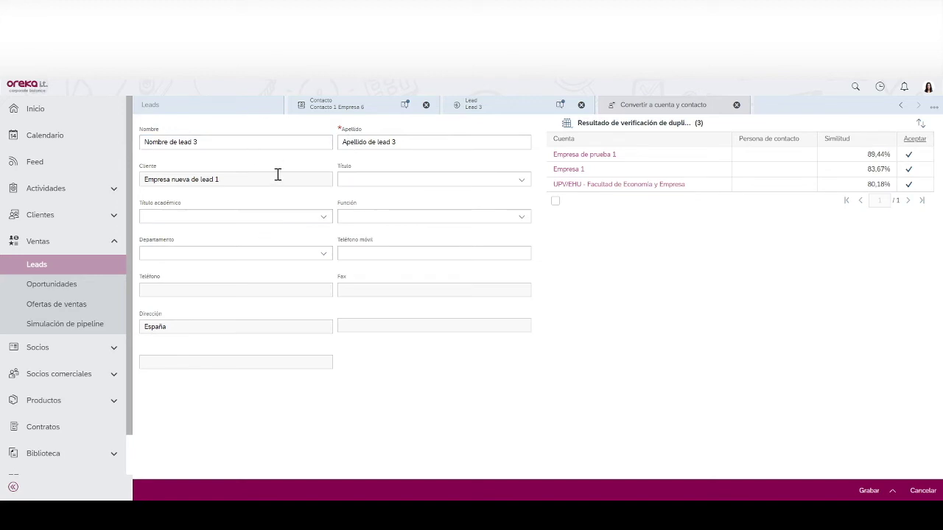
left_click(323, 217)
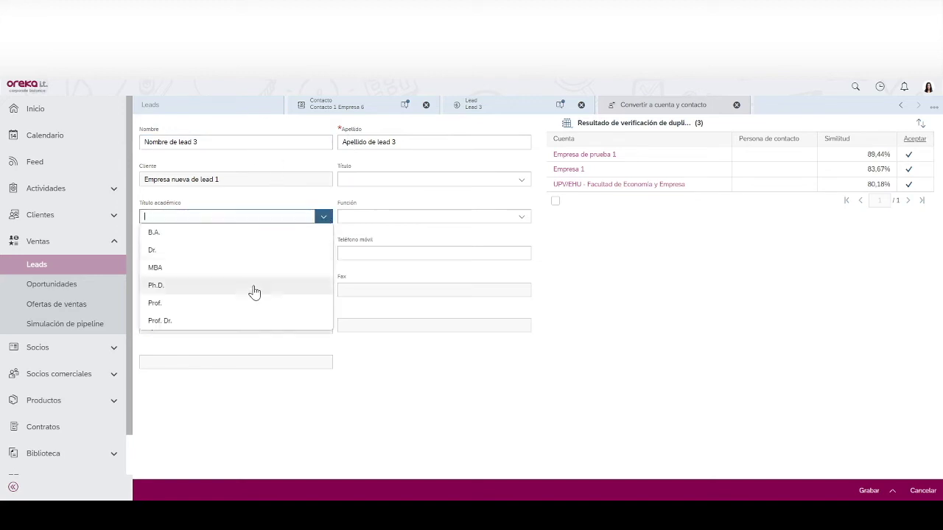
left_click(409, 218)
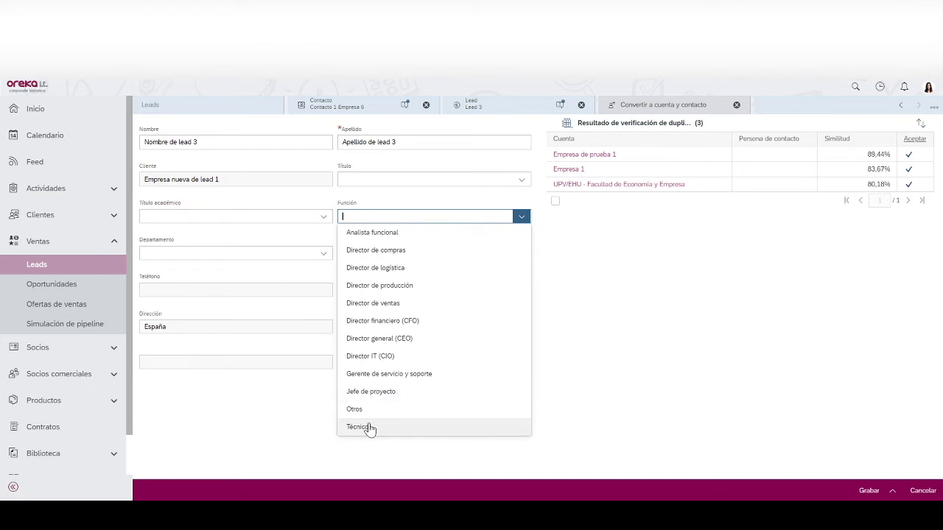
left_click(368, 431)
left_click(323, 255)
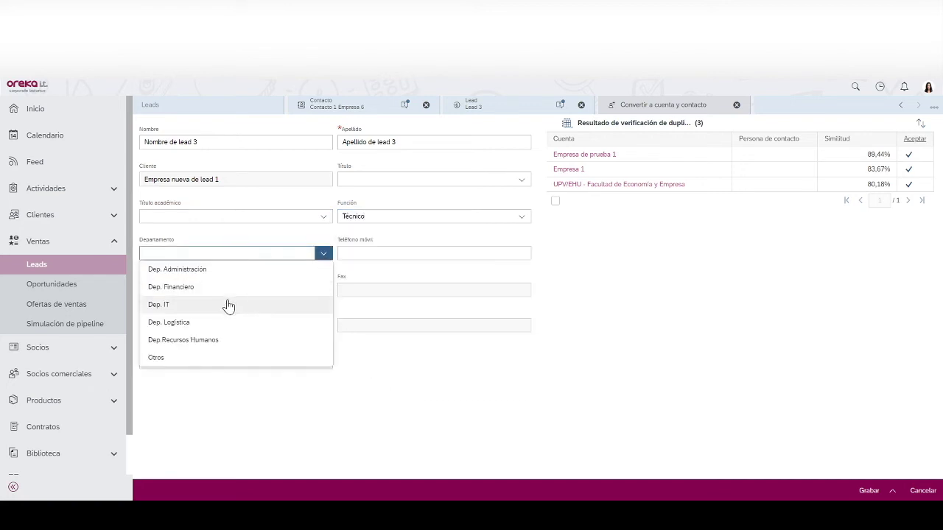
left_click(228, 306)
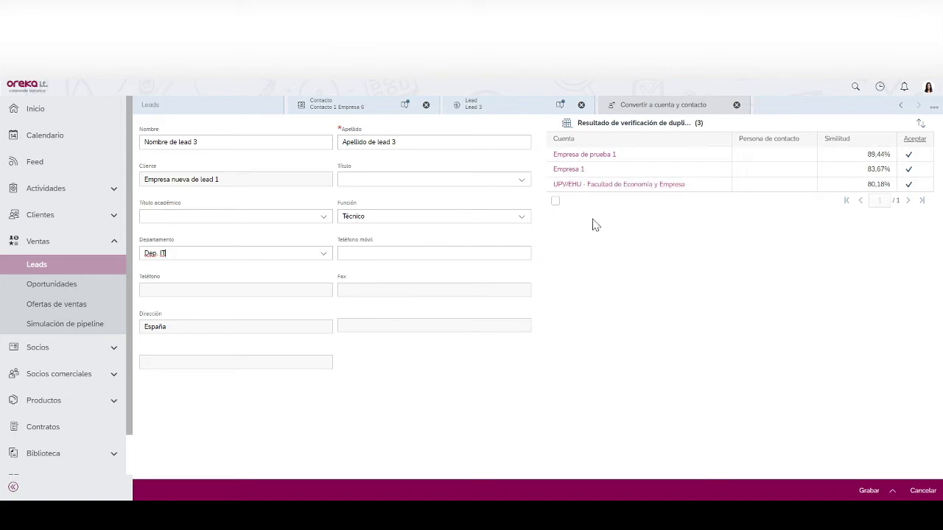
left_click(872, 491)
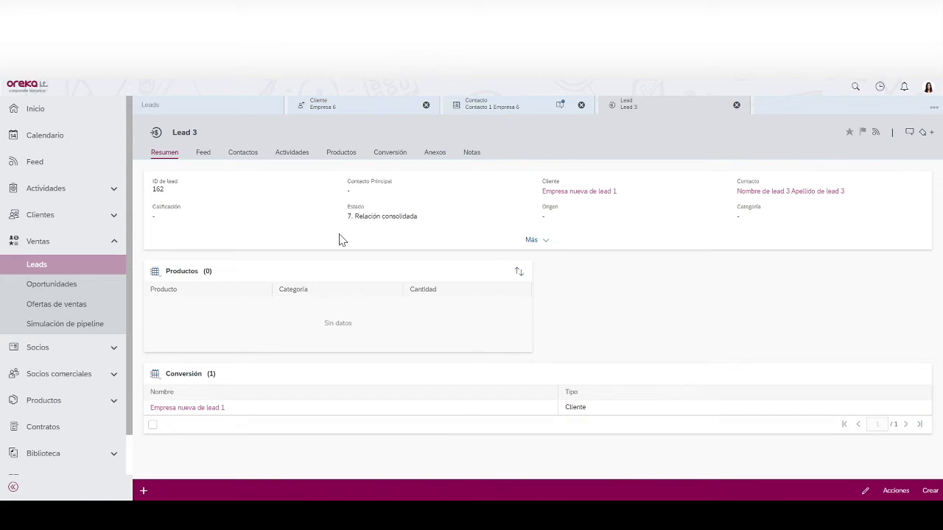
left_click(237, 107)
left_click(920, 491)
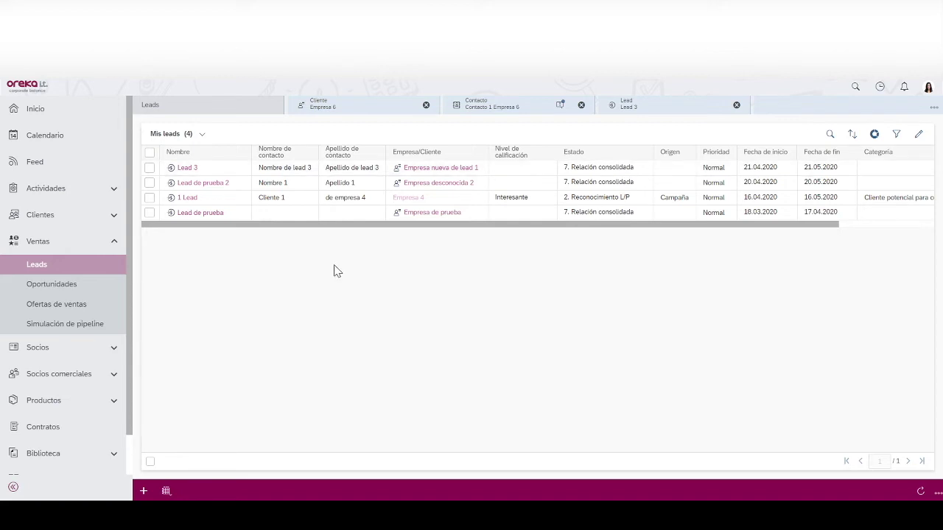
- Expand the Clientes section in the left navigation
left_click(76, 214)
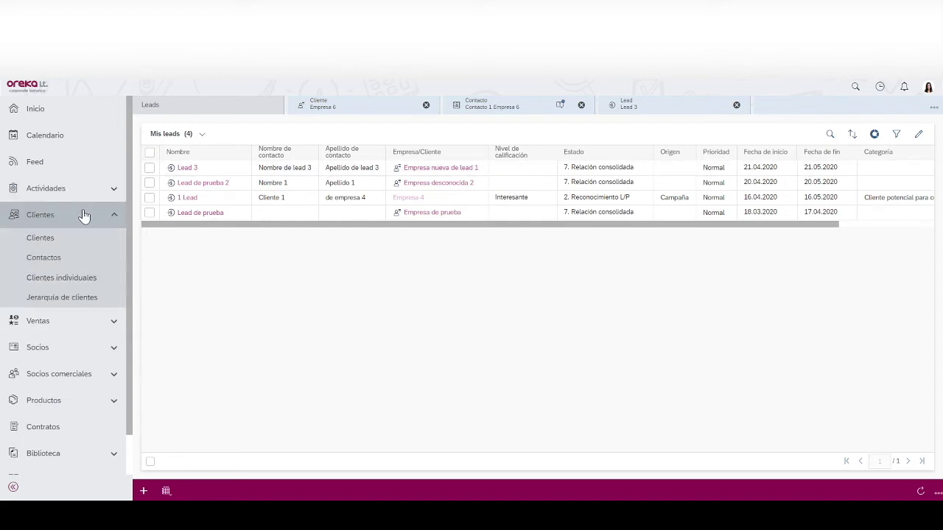
- Search the customers list for 'empresa nueva de lead', then trim the term and rerun the search
left_click(41, 239)
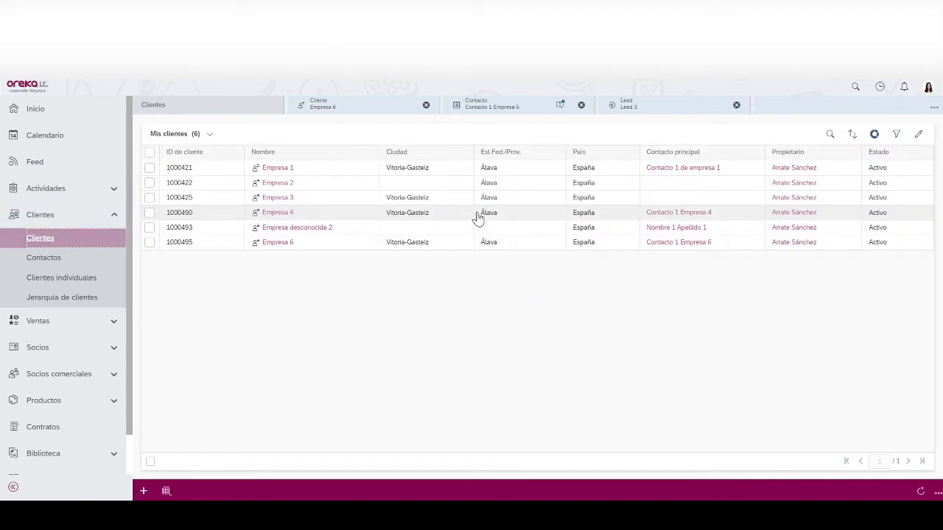
left_click(830, 134)
type("empresa nueva de lead")
left_click(830, 135)
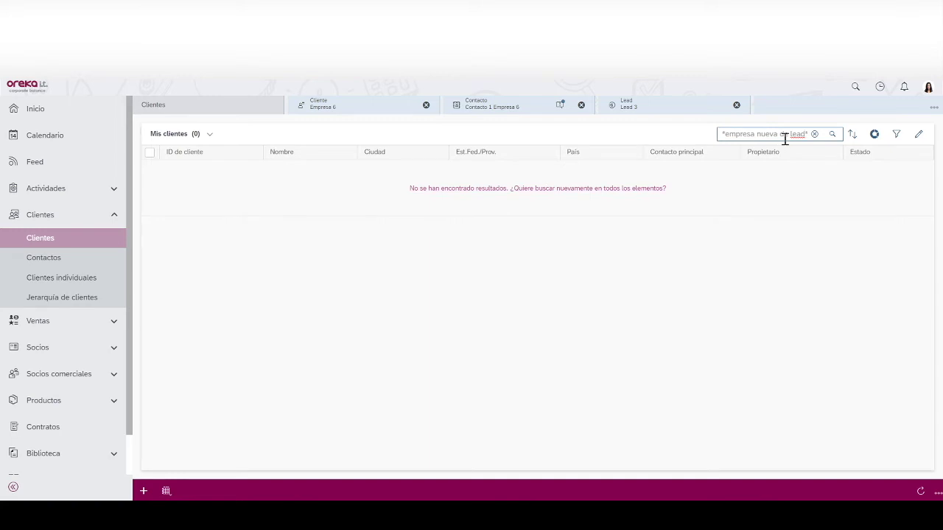
key("BackSpace")
key("BackSpace")
key("Return")
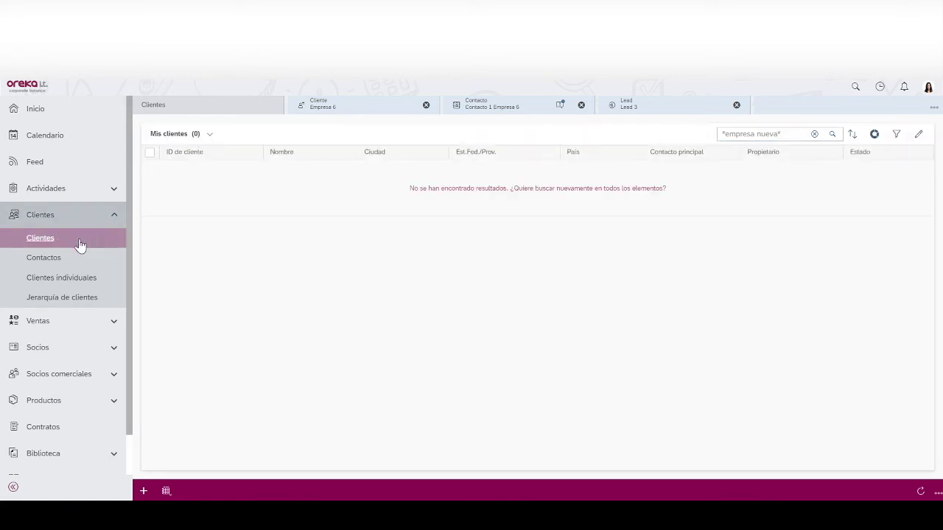
- Open the leads list from the Ventas section
left_click(64, 320)
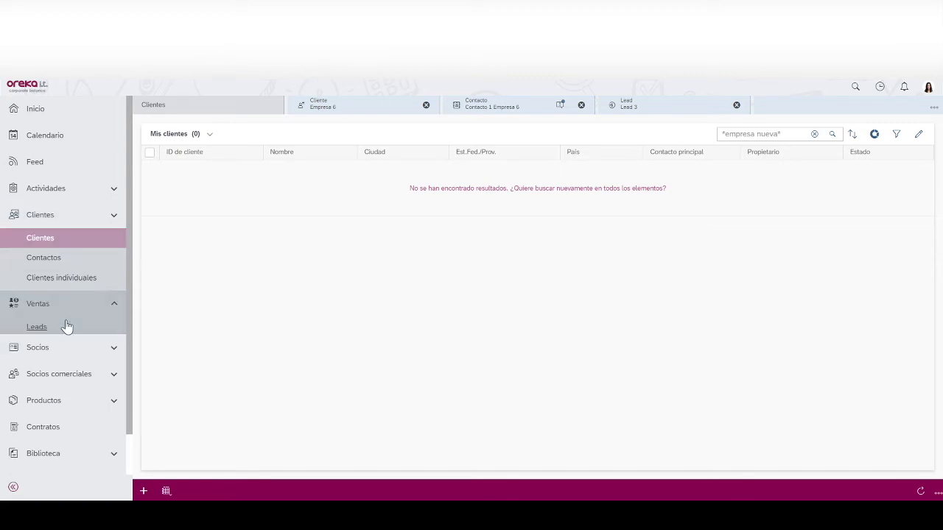
left_click(40, 265)
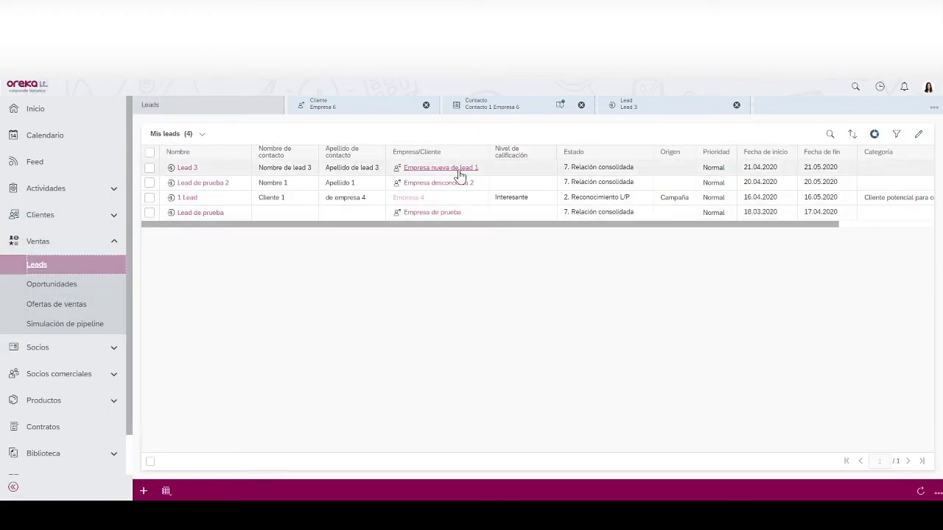
mouse_move(458, 173)
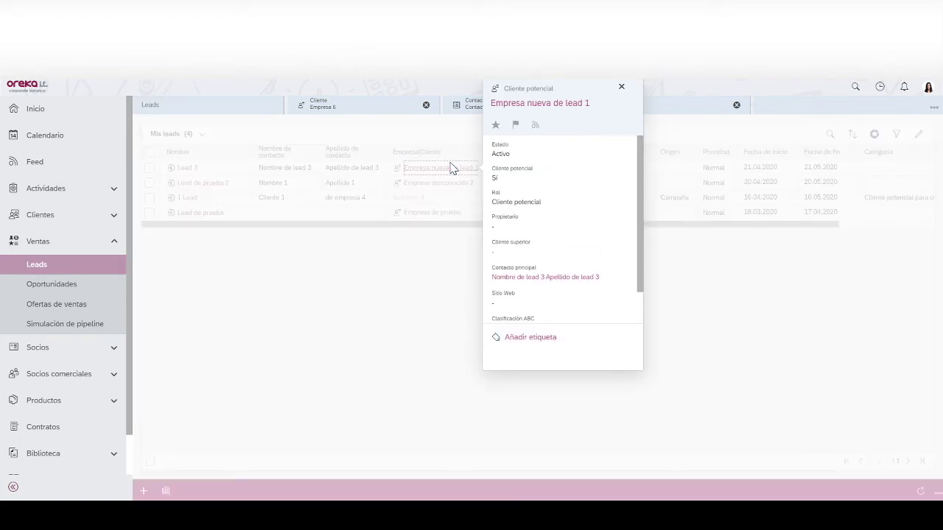
- Edit Empresa nueva de lead 1 and assign the suggested employee as its owner
left_click(453, 168)
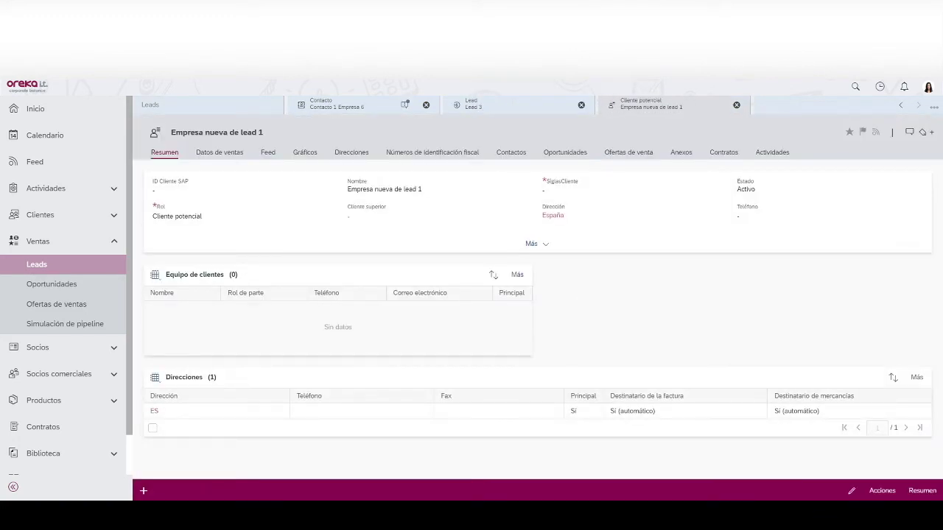
left_click(851, 491)
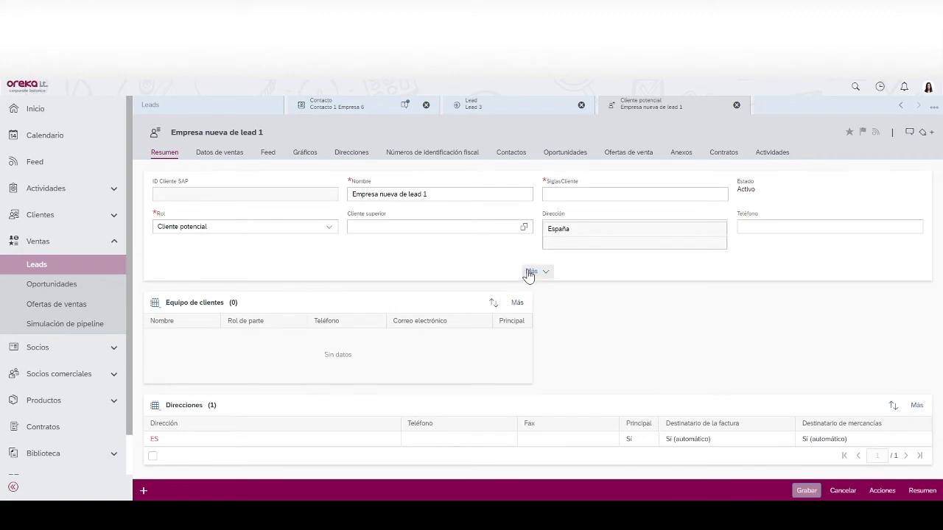
left_click(530, 271)
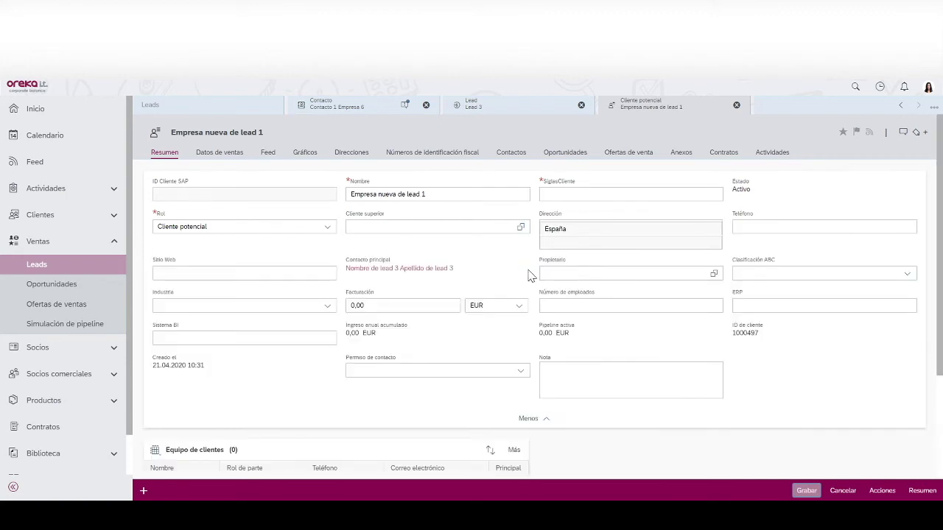
left_click(640, 274)
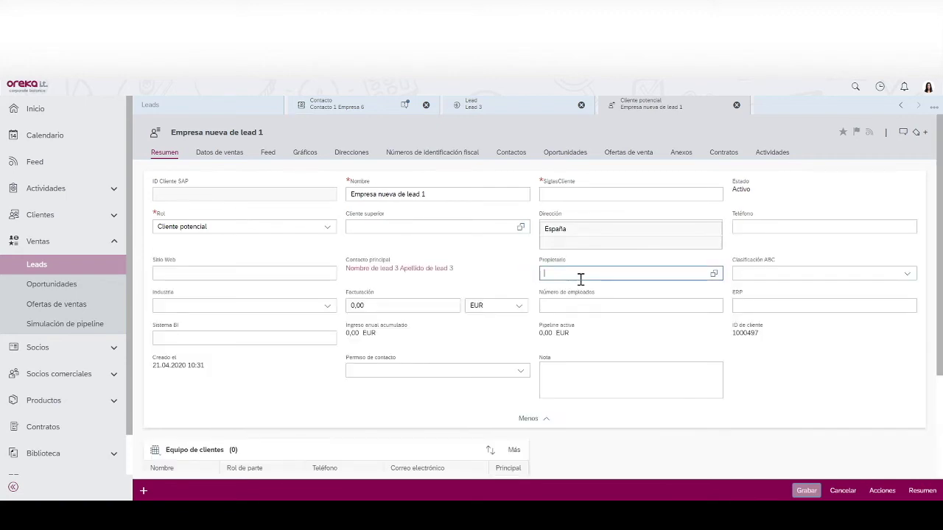
type("Arrate")
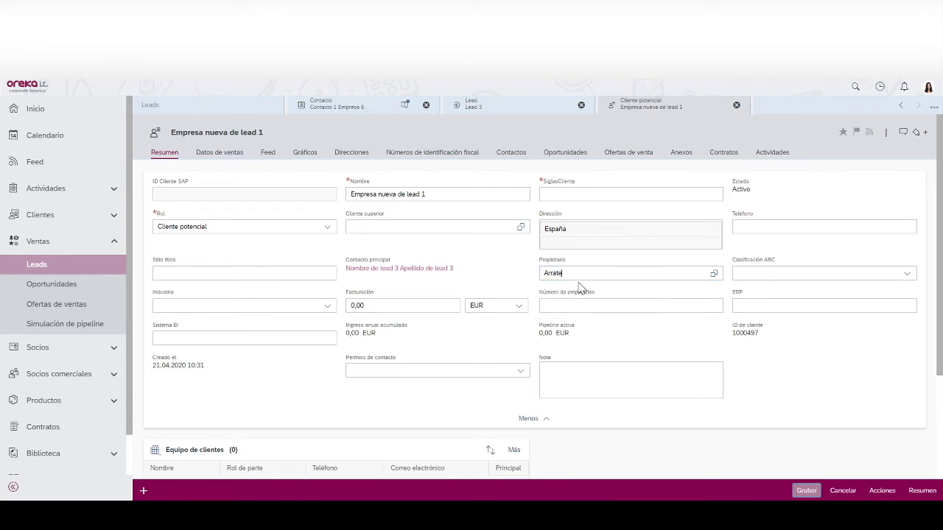
left_click(579, 308)
- Fill in the required customer abbreviation EL1 and save the prospect
left_click(806, 490)
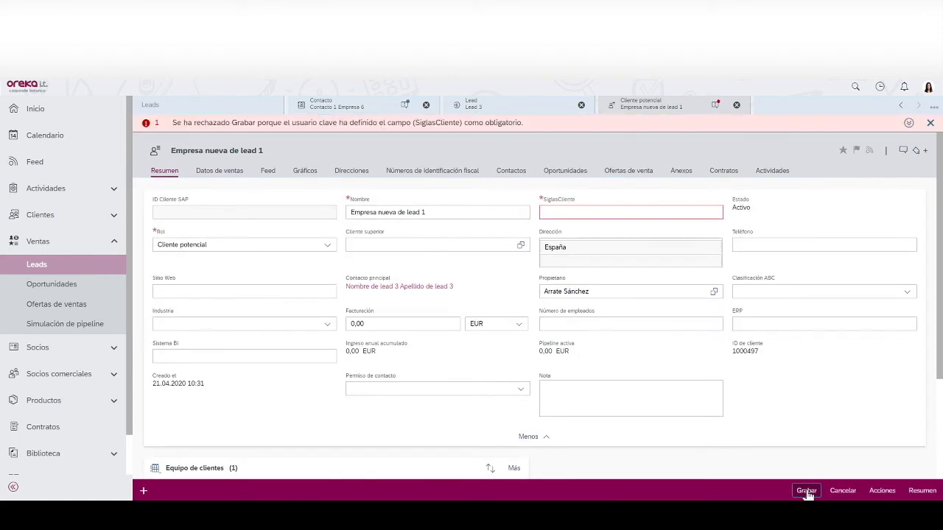
mouse_move(599, 213)
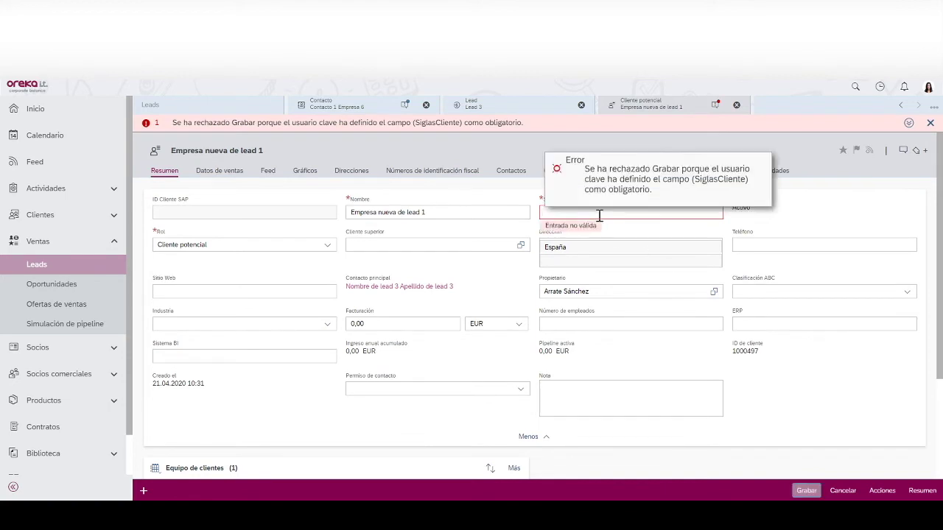
left_click(654, 218)
left_click(806, 490)
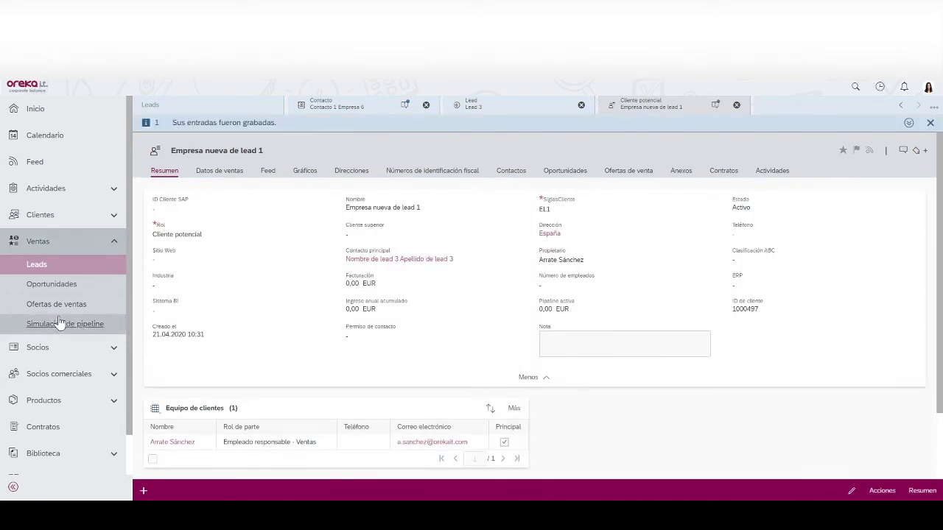
- Reload the clients list, then browse the Oportunidades and Ofertas de ventas lists
left_click(35, 217)
left_click(39, 239)
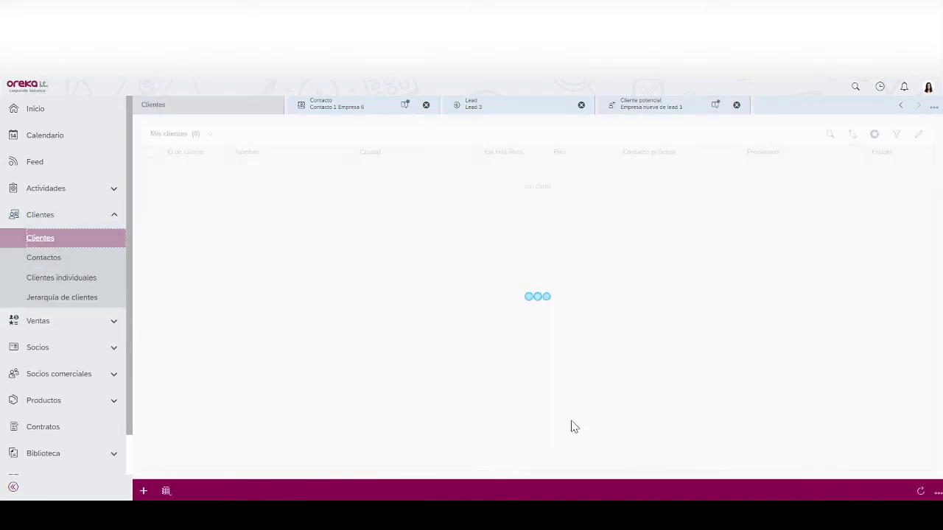
left_click(921, 492)
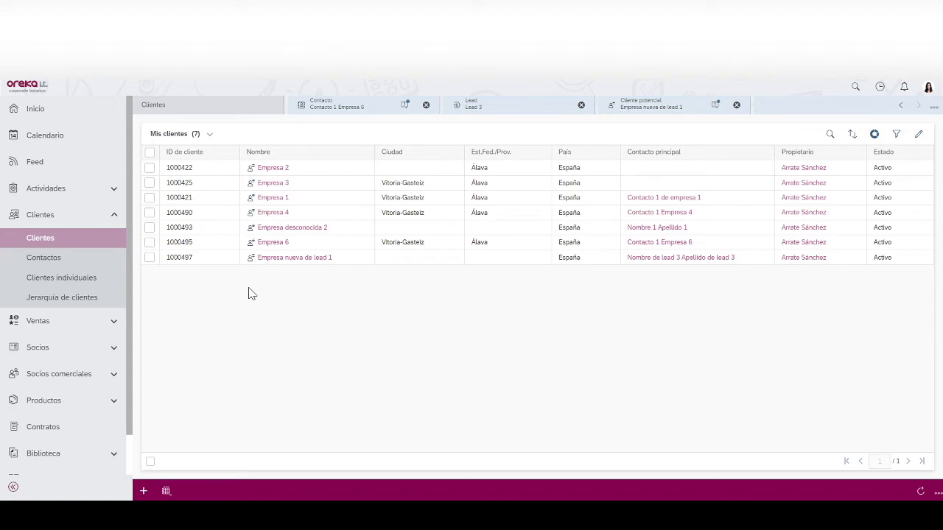
left_click(69, 326)
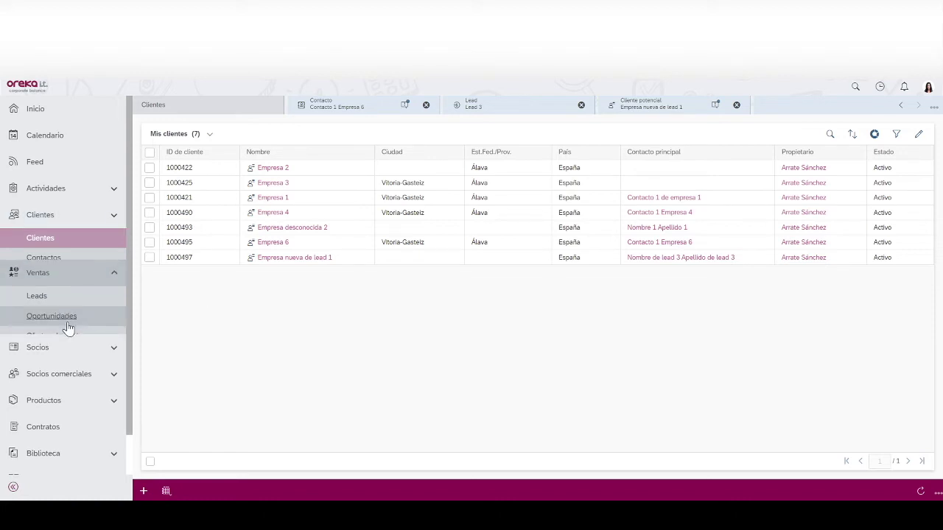
left_click(49, 293)
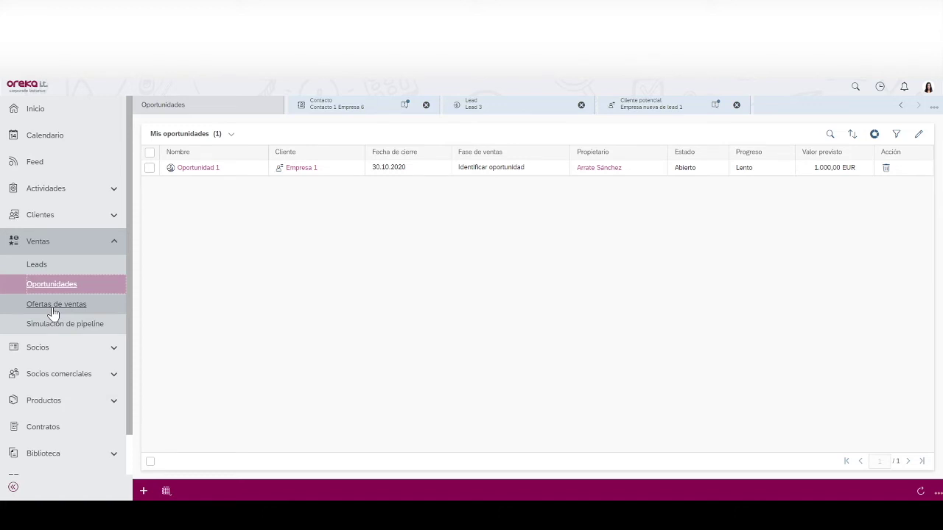
left_click(53, 313)
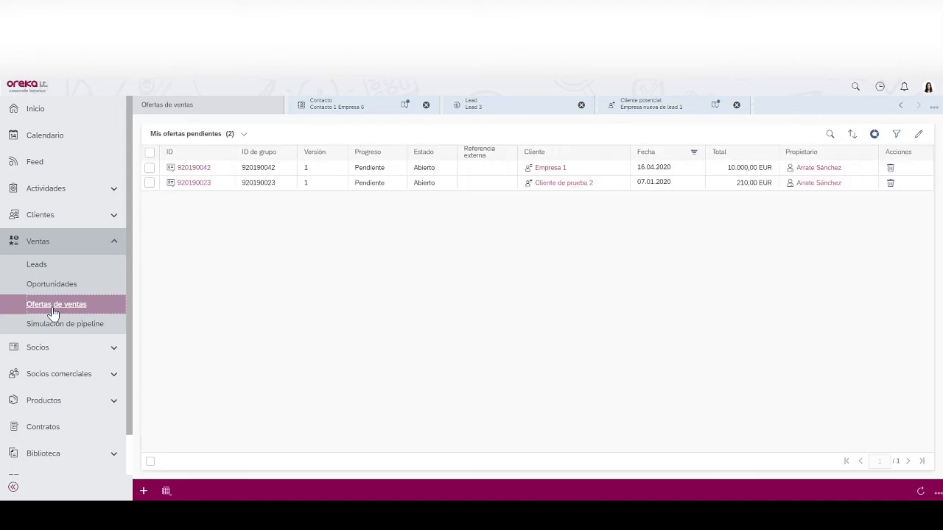
- Close the four open record tabs and return to the Clientes list
left_click(426, 105)
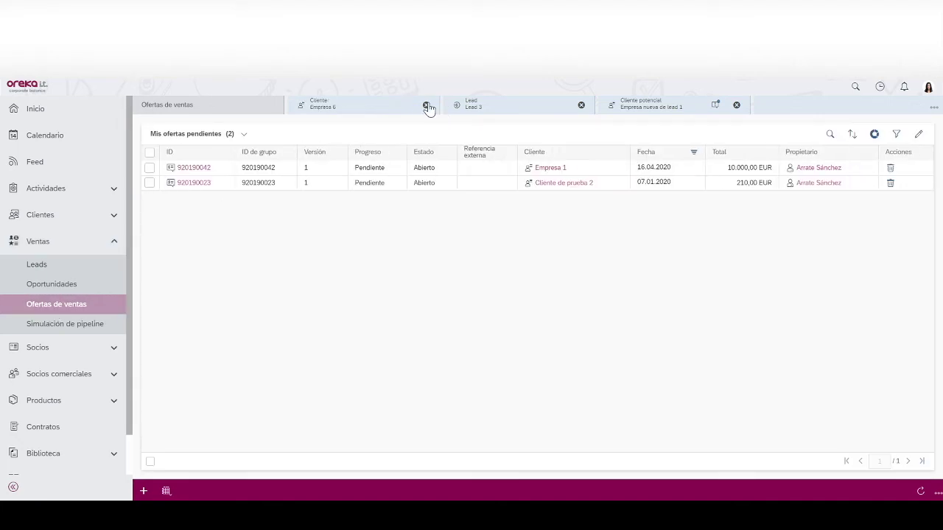
left_click(426, 105)
left_click(427, 105)
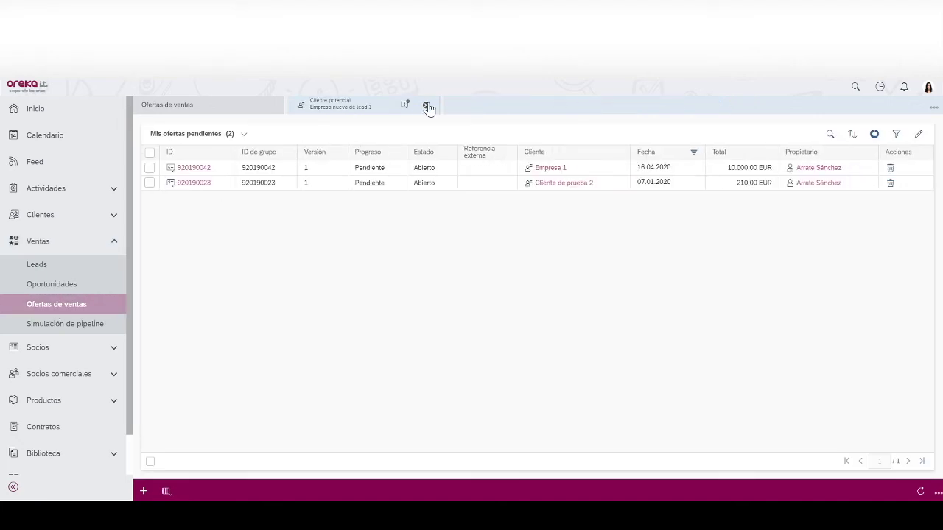
left_click(426, 105)
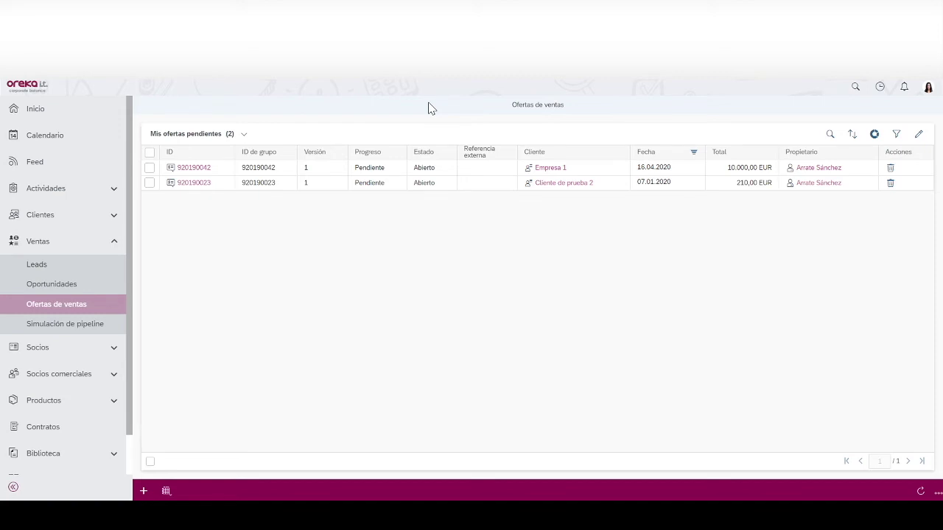
left_click(57, 215)
left_click(43, 240)
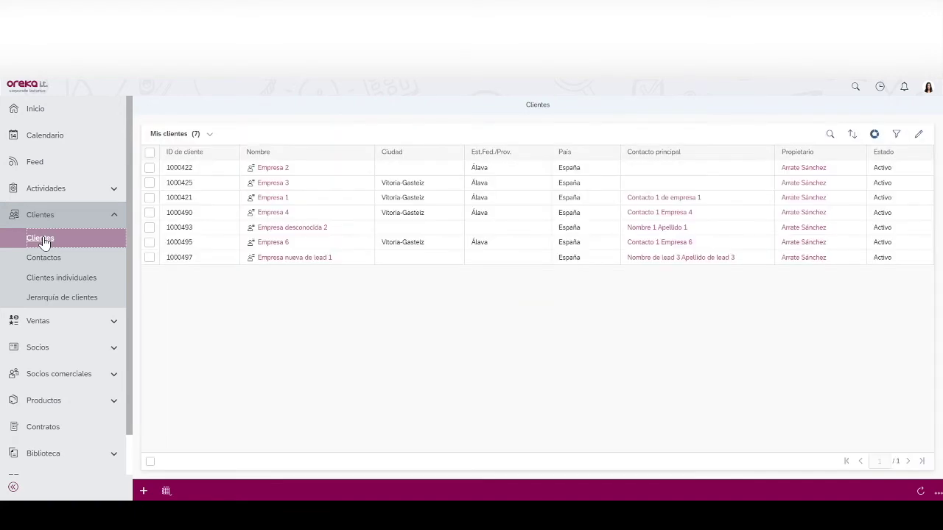
- Start a new opportunity named Oportunidad 1 from Empresa nueva de lead 1's Oportunidades tab
left_click(281, 259)
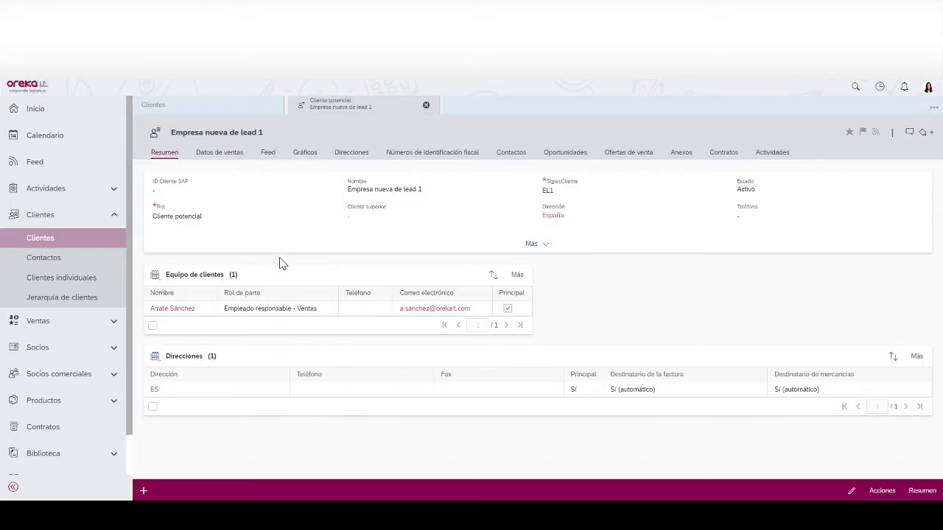
left_click(557, 155)
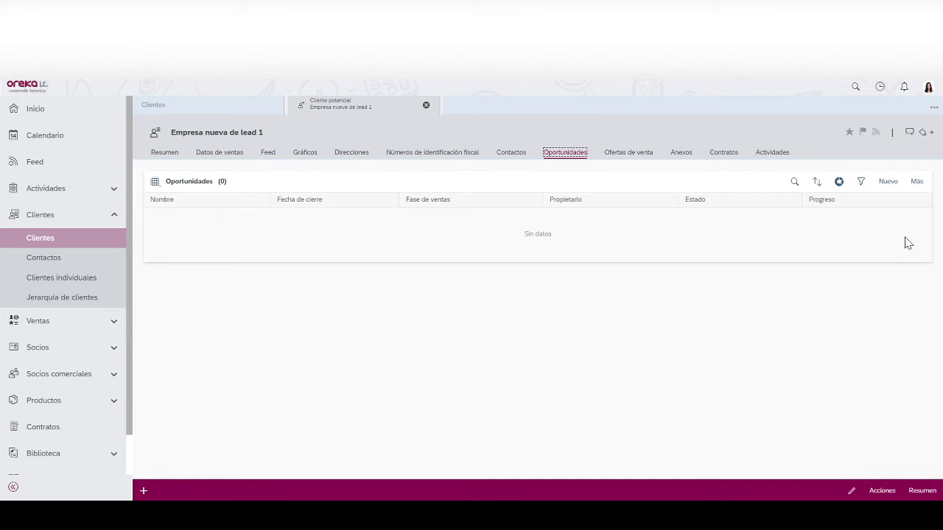
left_click(888, 182)
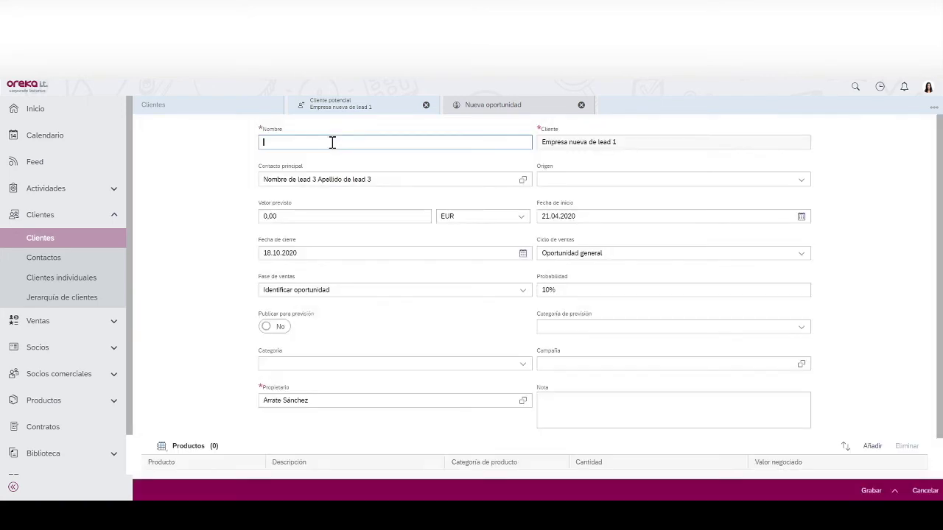
type("Oportundad 1")
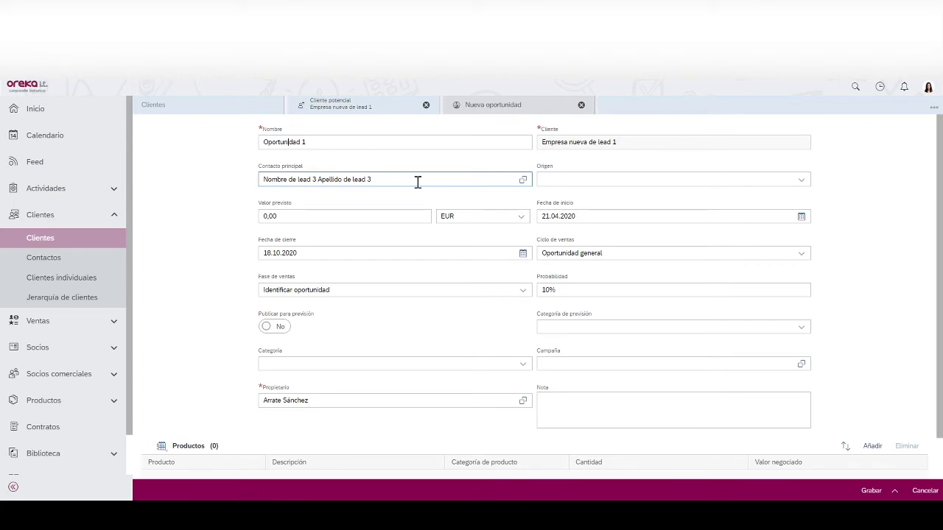
- Set expected value 1000 and probability 59, then save the opportunity
left_click(265, 215)
type("100")
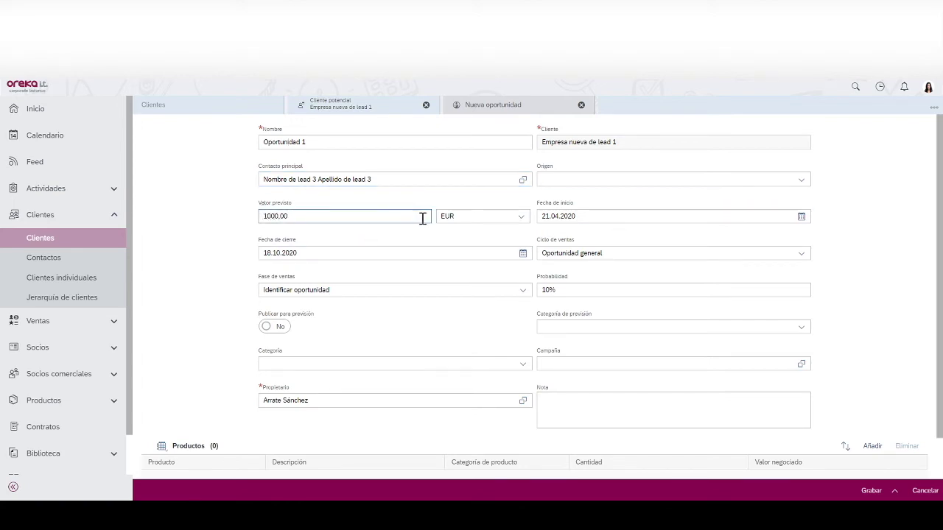
left_click(573, 213)
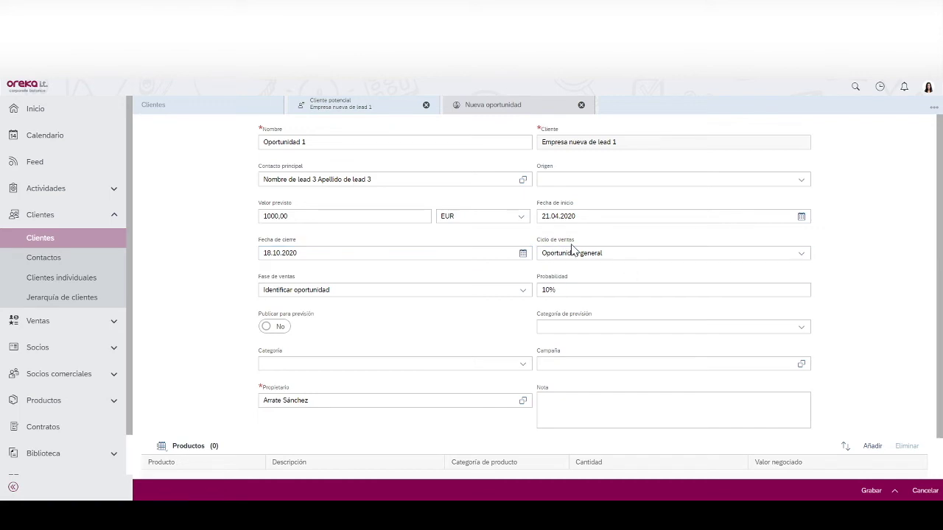
left_click(544, 290)
type("50")
key("BackSpace")
type("9")
scroll(938, 413, "down", 2)
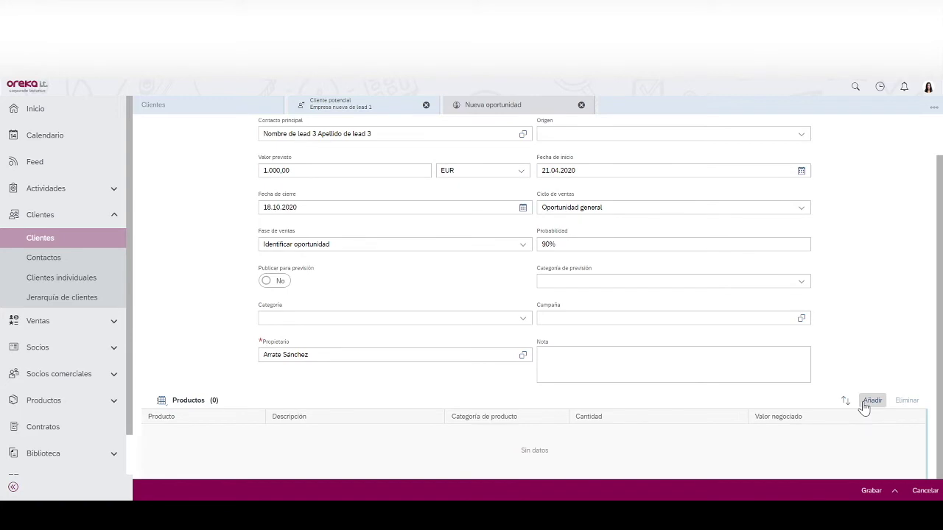
left_click(866, 489)
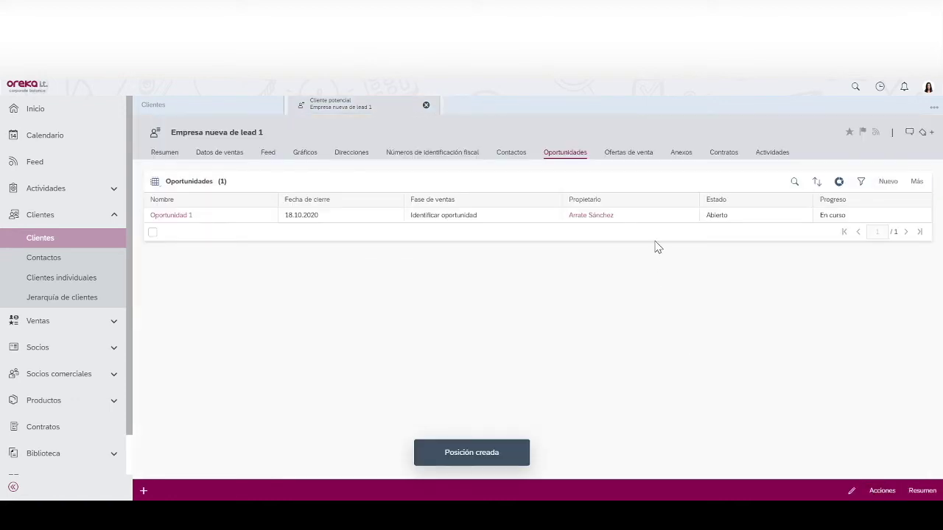
- Open Oportunidad 1, inspect its document flow, and start a new sales quote from Documentos de ventas
left_click(180, 216)
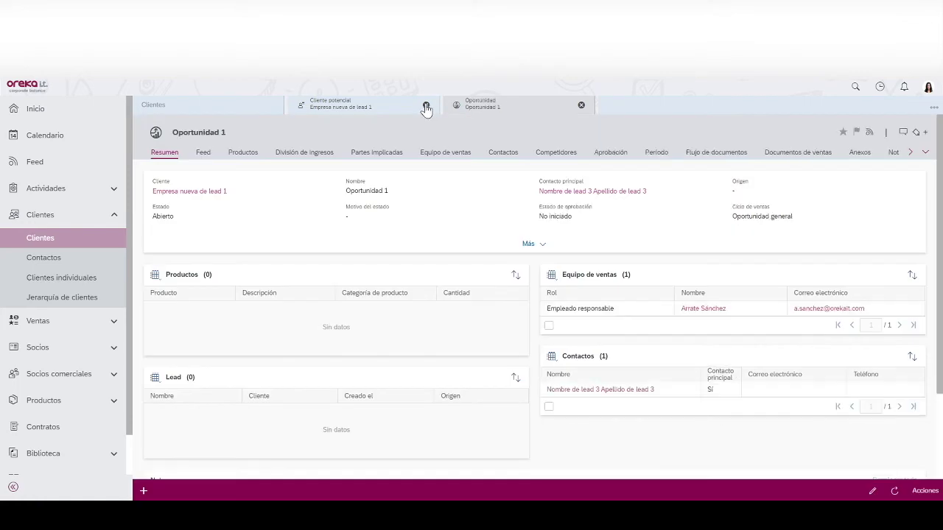
left_click(425, 106)
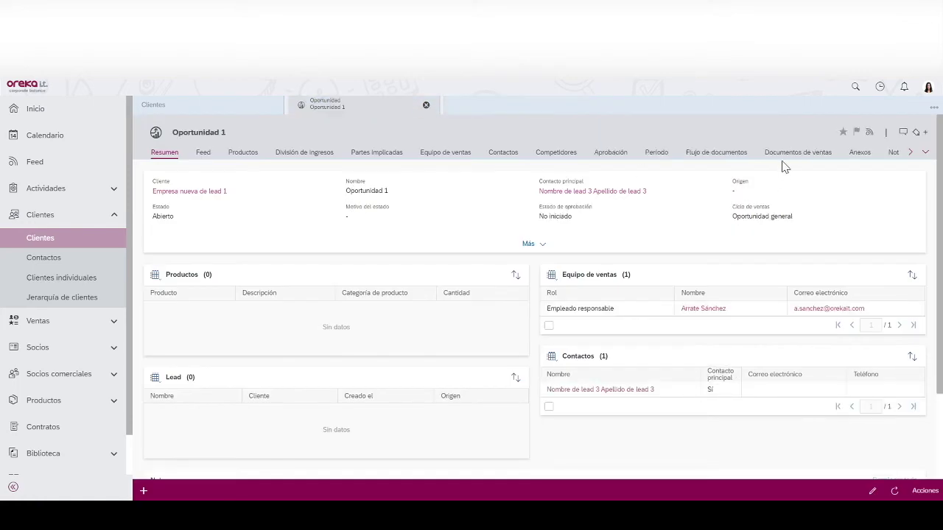
left_click(714, 151)
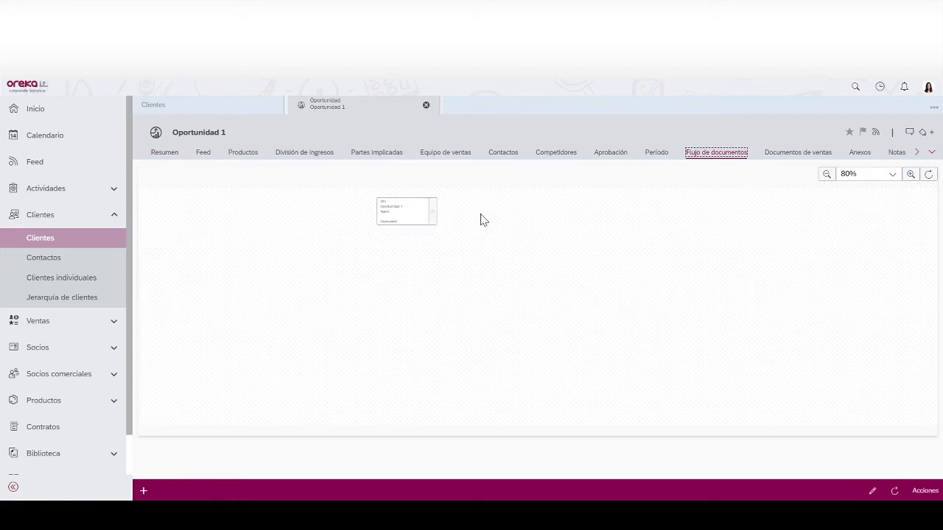
left_click(910, 174)
left_click(910, 174)
left_click(910, 174)
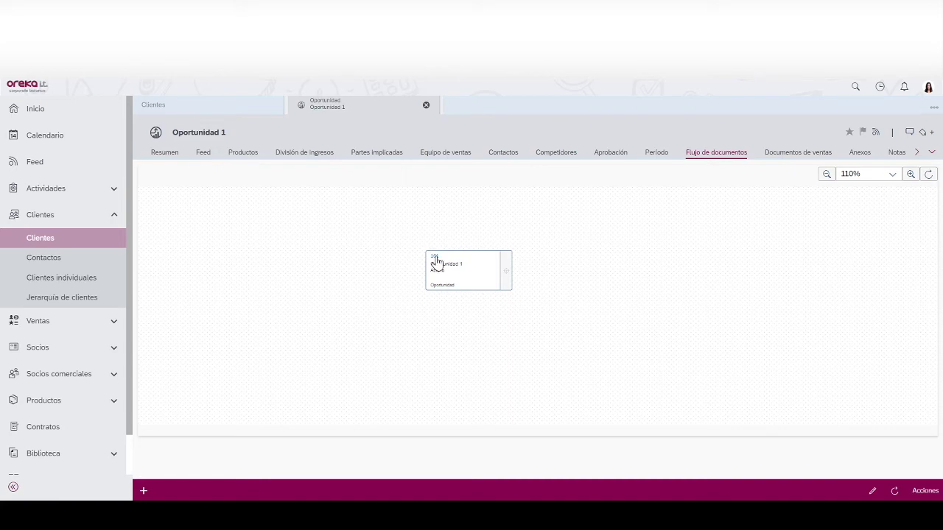
left_click(790, 158)
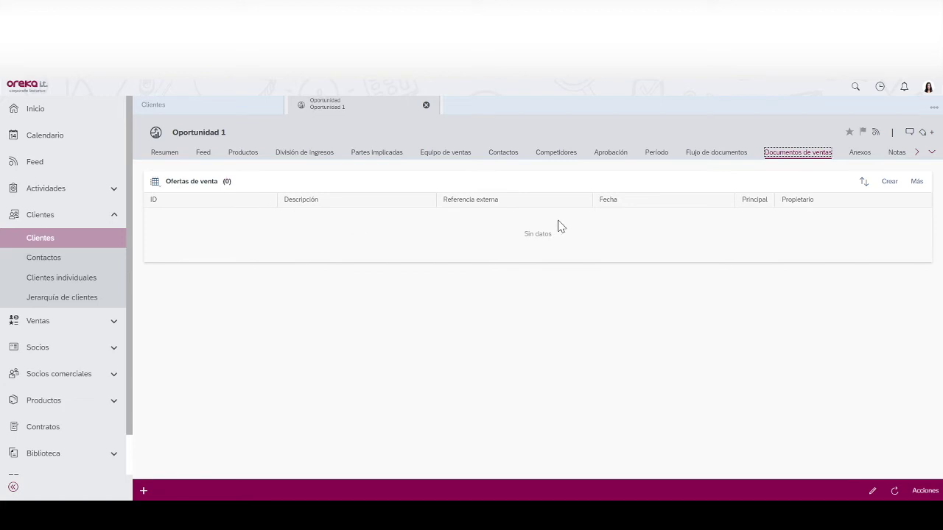
left_click(897, 186)
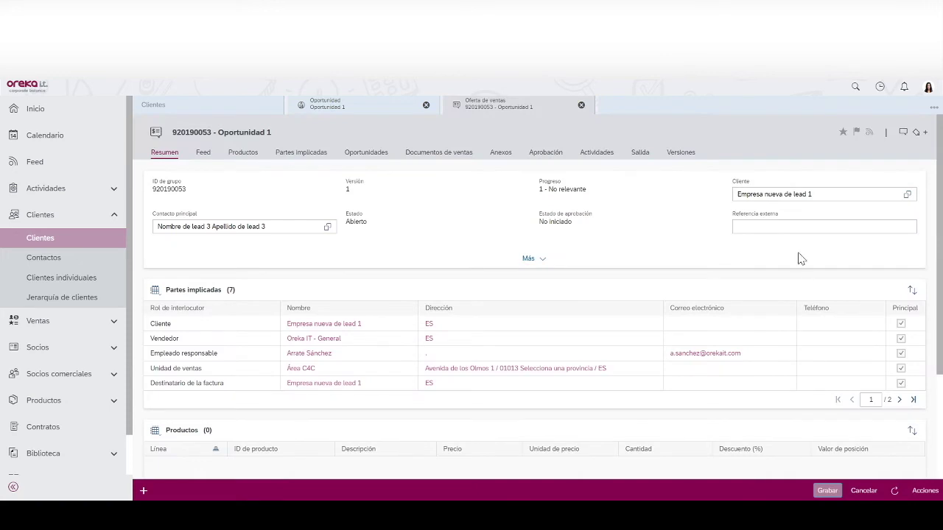
- Add the product Servicio-Proyecto: Formación as a line on the quote
double_click(347, 189)
scroll(941, 274, "down", 2)
scroll(938, 330, "up", 2)
left_click(234, 153)
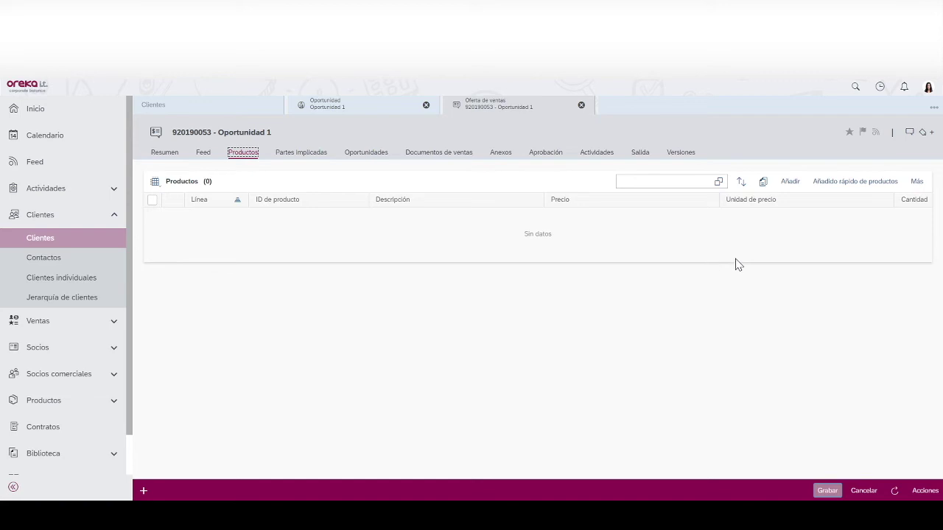
left_click(787, 181)
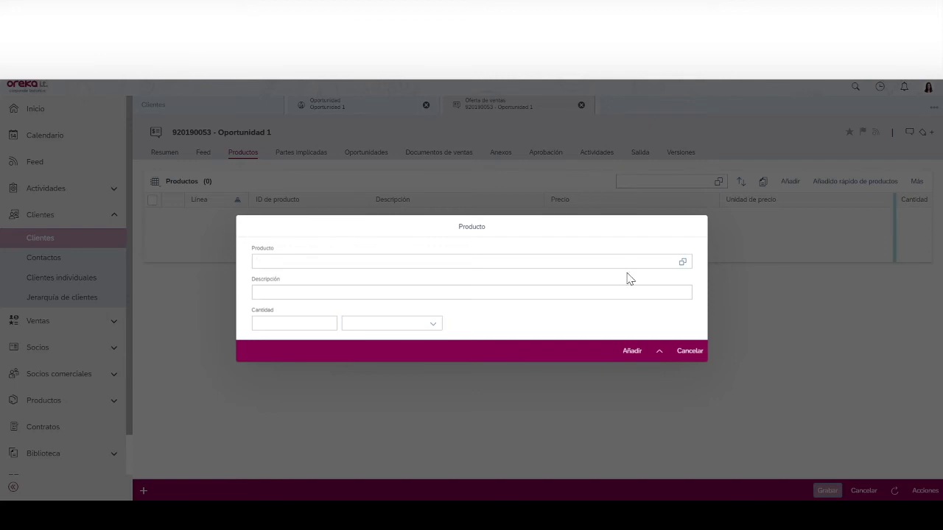
left_click(679, 265)
left_click(372, 190)
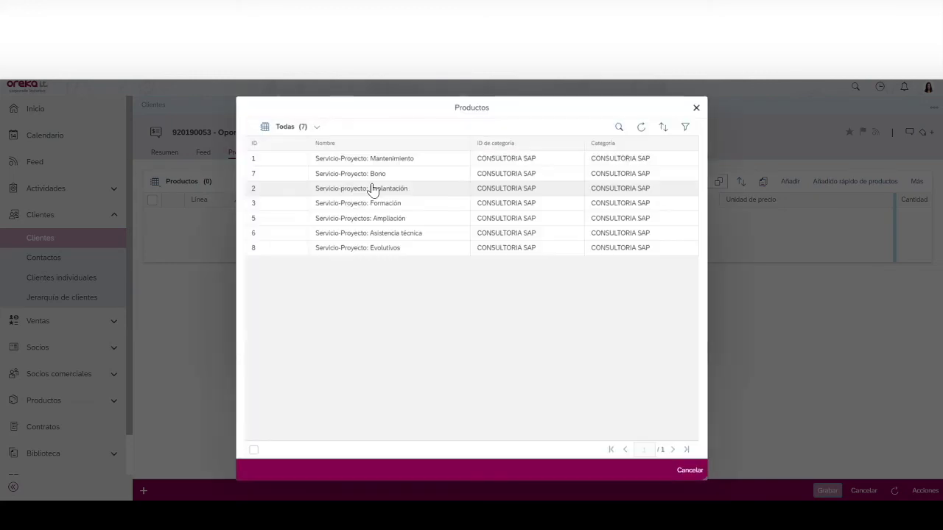
left_click(370, 204)
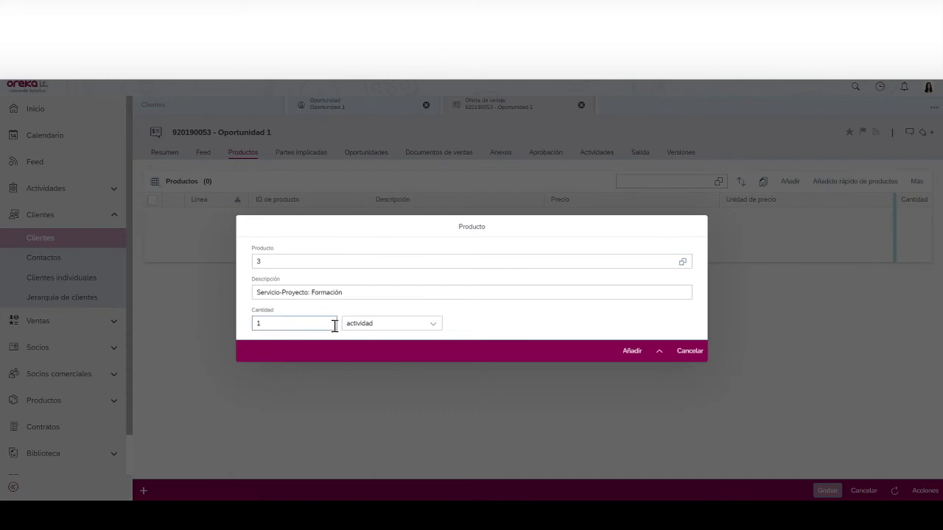
left_click(623, 349)
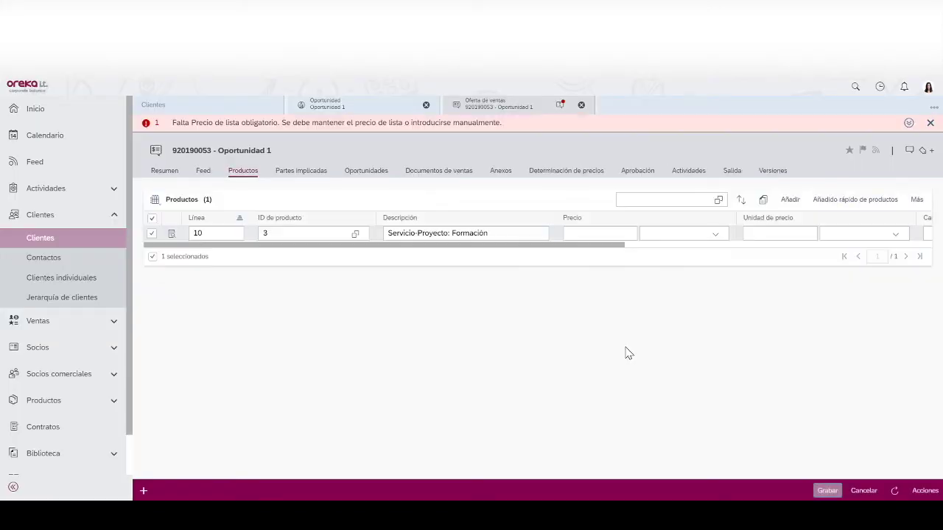
- Price the line at 1000 EUR per ACT - Actividad, quantity 11, and save the quote
left_click(604, 233)
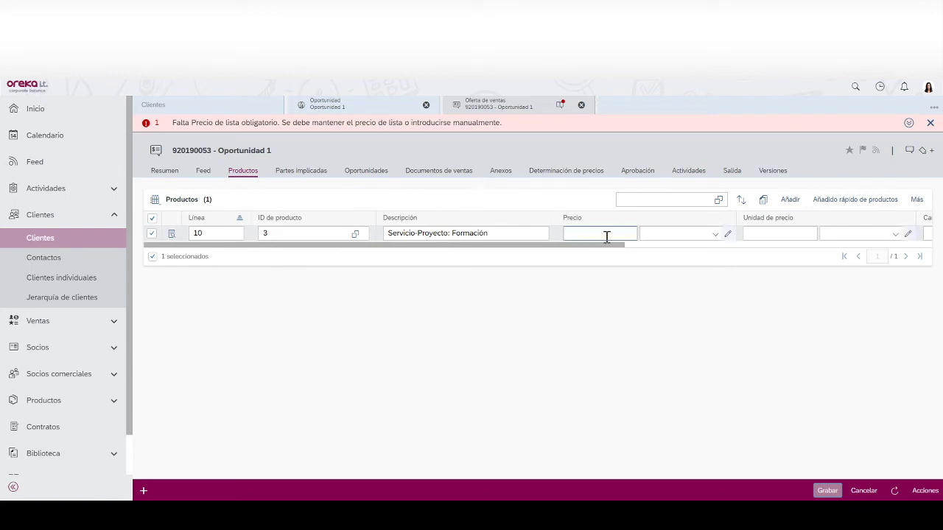
type("1000")
left_click(714, 234)
type("eur")
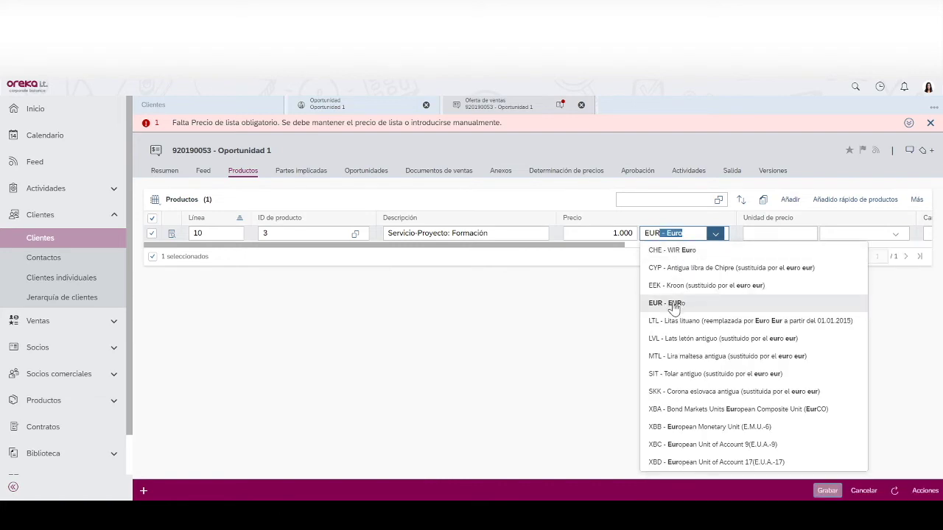
left_click(674, 303)
left_click(764, 236)
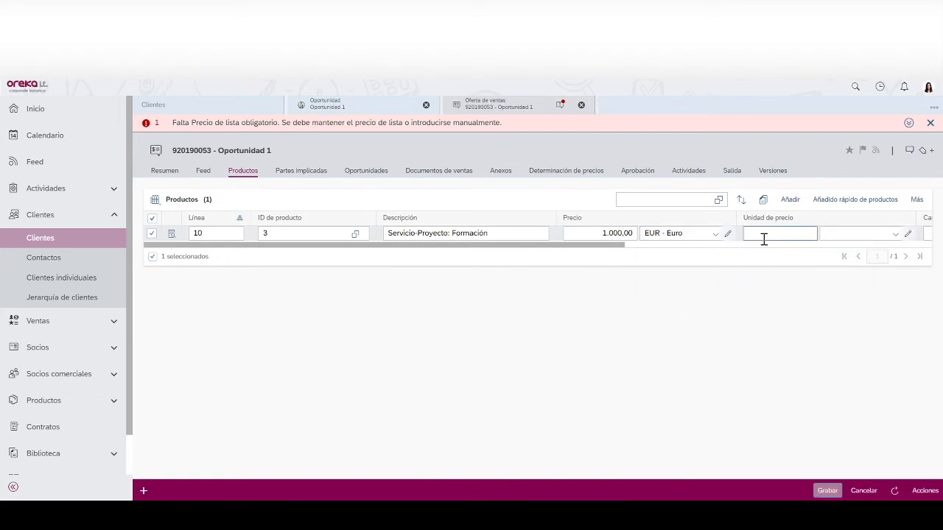
left_click(825, 234)
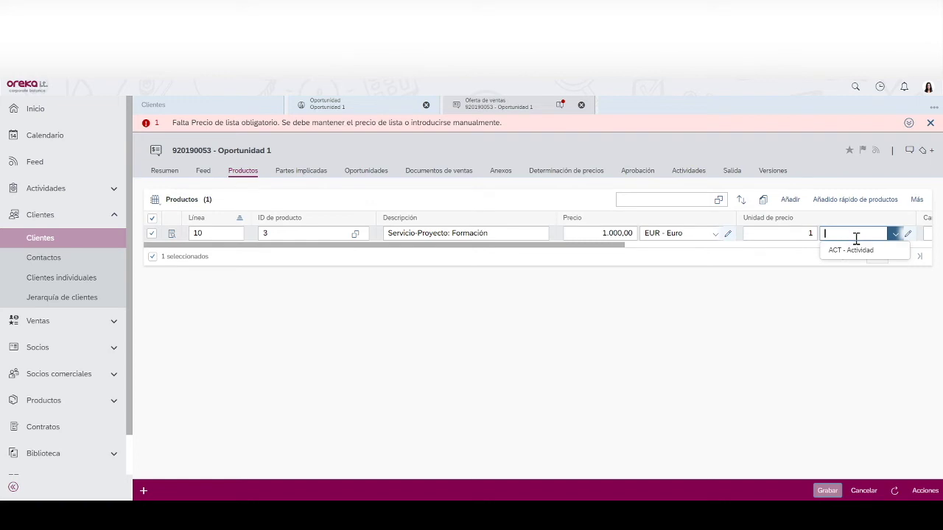
left_click(852, 251)
left_click(928, 233)
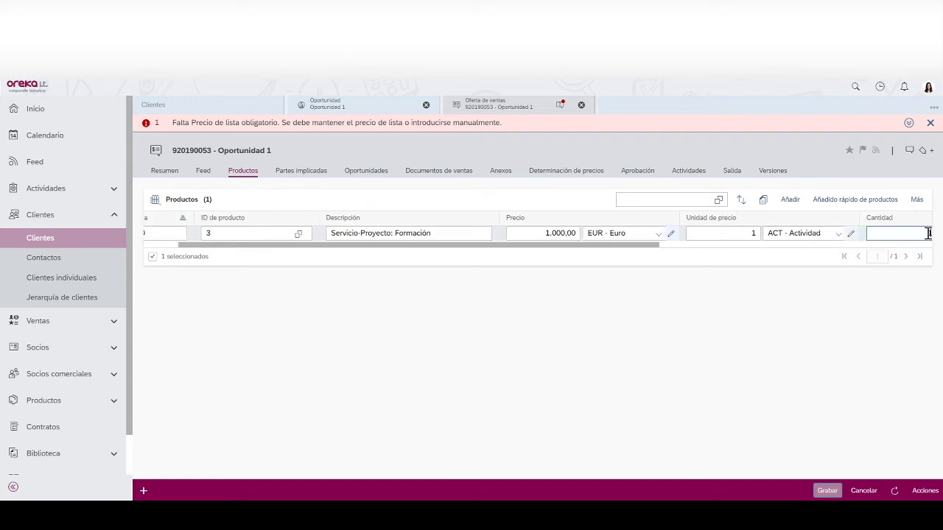
left_click(825, 490)
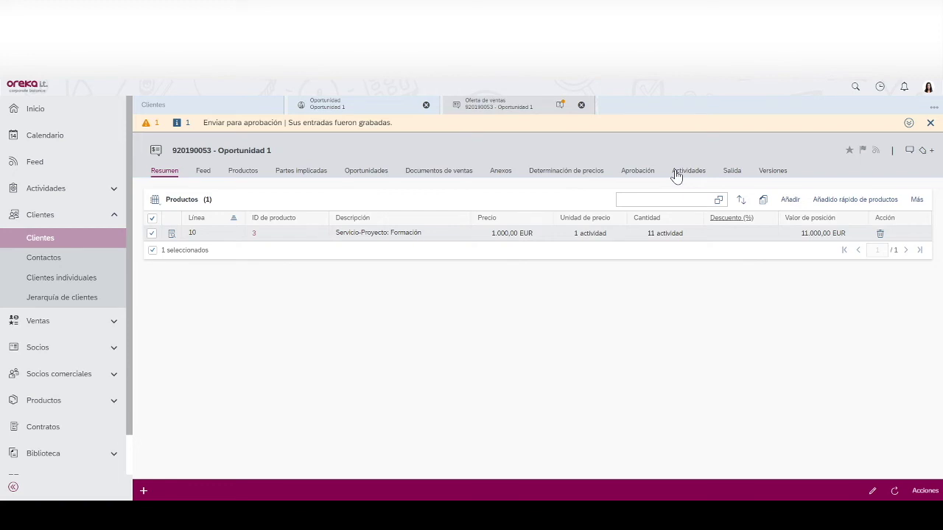
- In Editar opciones de salida, apply the Oferta de venta V2 template to quote 920190053
left_click(170, 178)
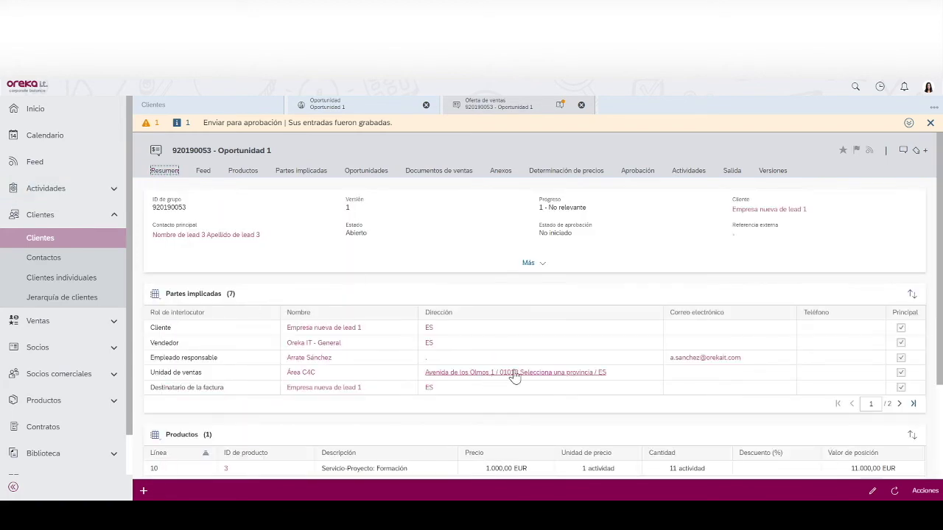
left_click_drag(940, 282, 934, 355)
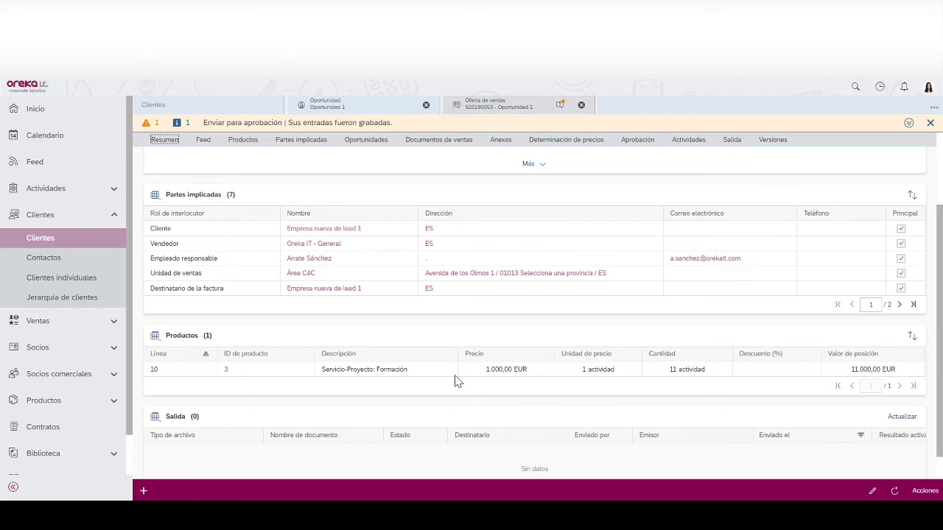
left_click(923, 491)
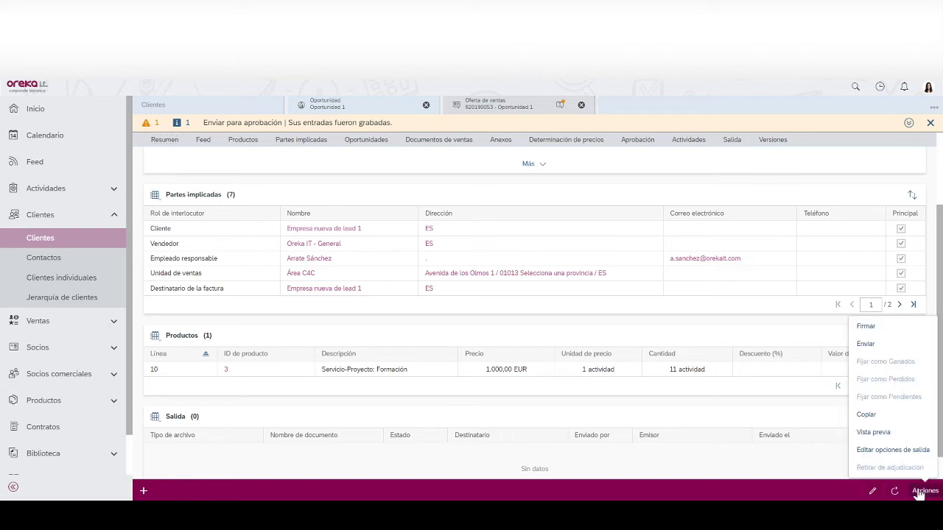
left_click(892, 450)
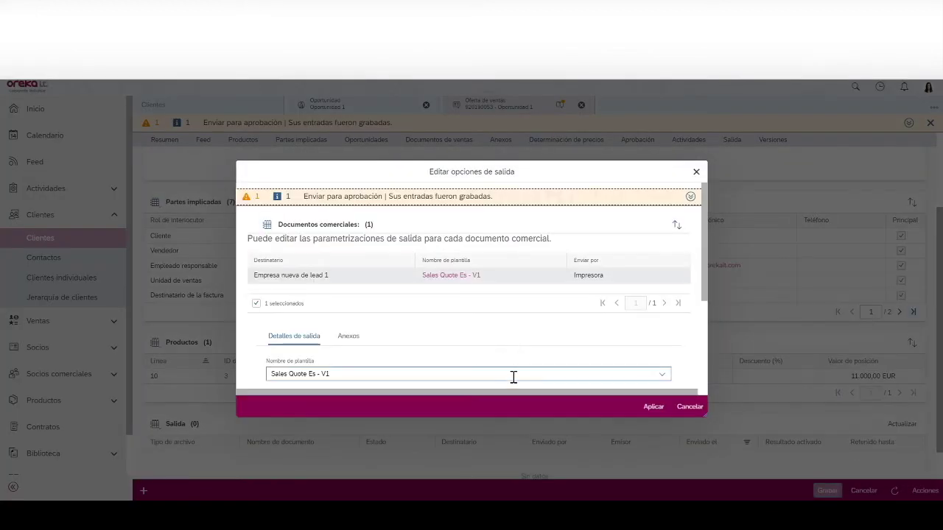
left_click(515, 377)
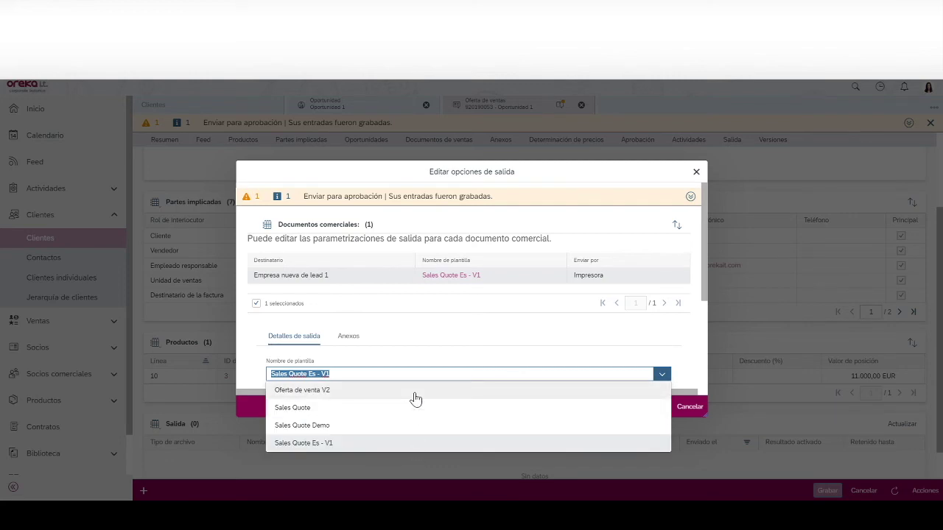
left_click(414, 394)
left_click(646, 414)
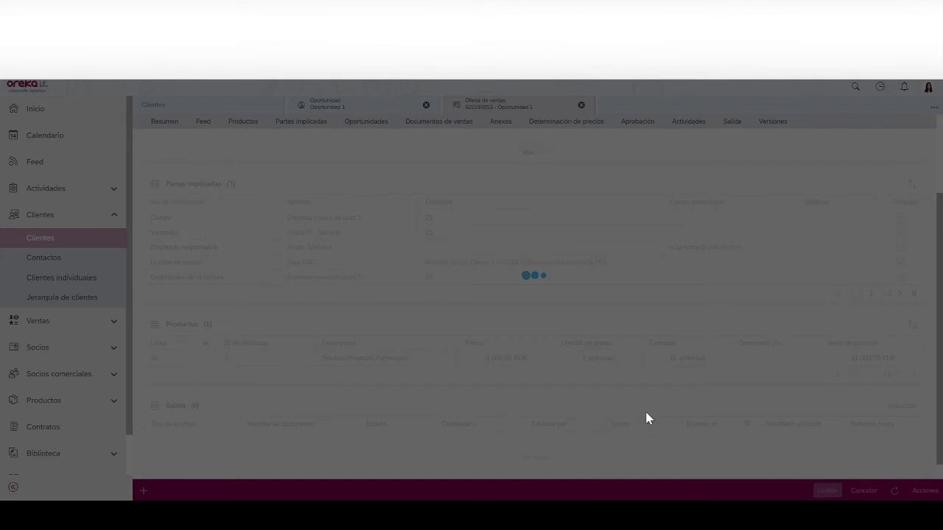
left_click(924, 490)
- Preview the quote PDF (Formación, 11 activities, 11.000,00 EUR net), then save the quote
left_click(874, 432)
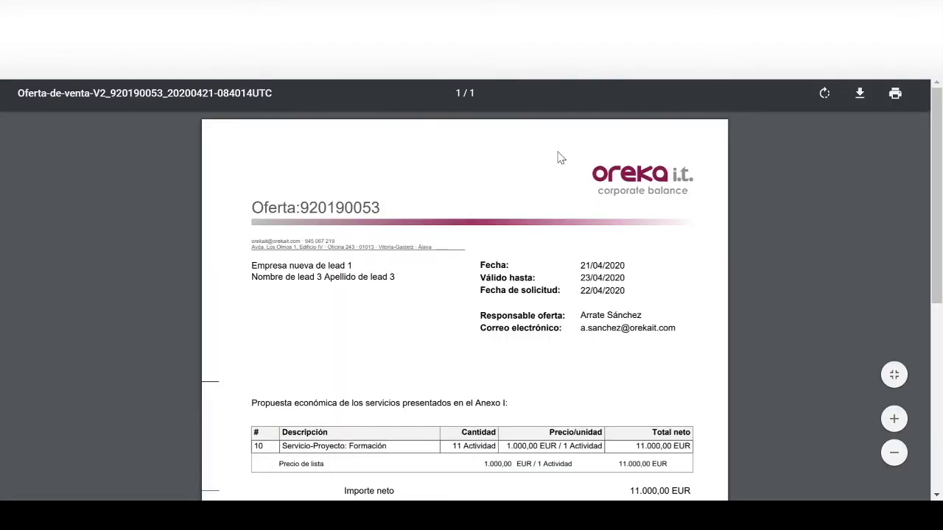
left_click_drag(940, 153, 940, 202)
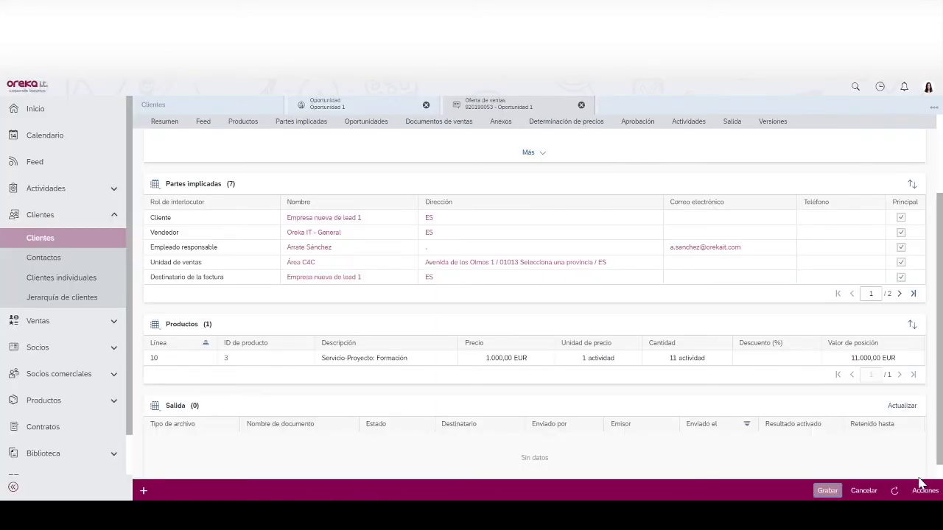
left_click(823, 491)
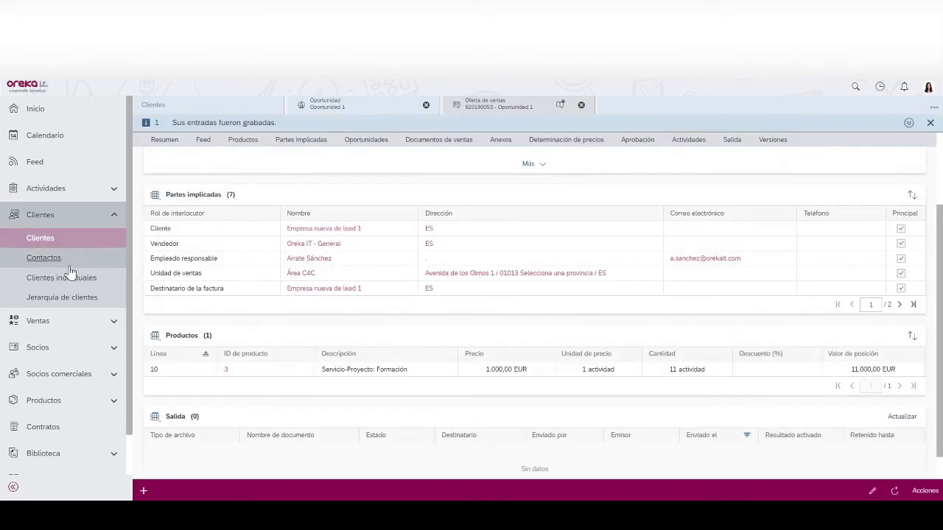
- Open Mis oportunidades under Ventas and preview prospect Empresa nueva de lead 1
left_click(37, 321)
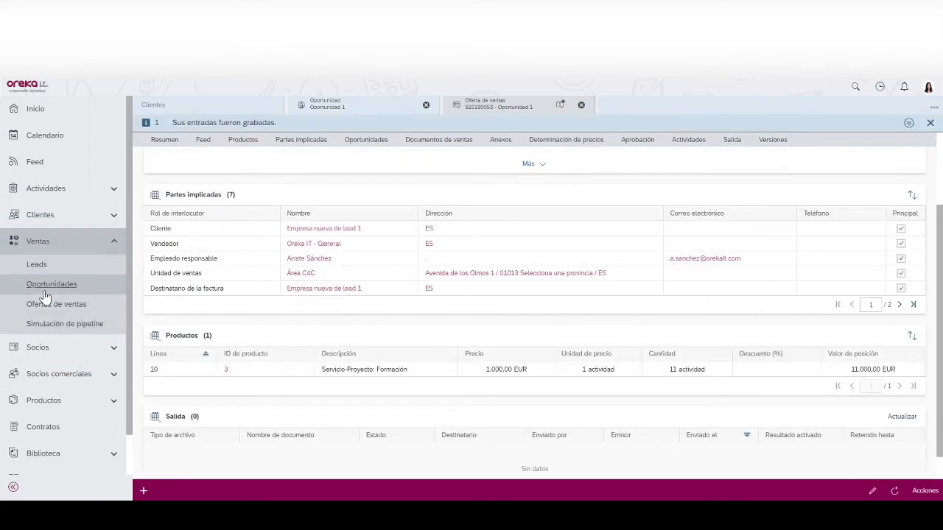
left_click(44, 294)
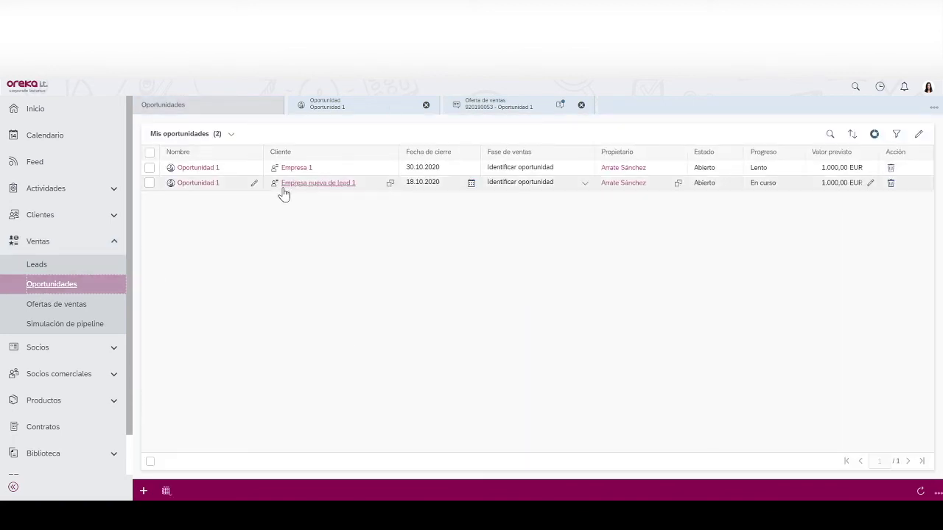
left_click(335, 184)
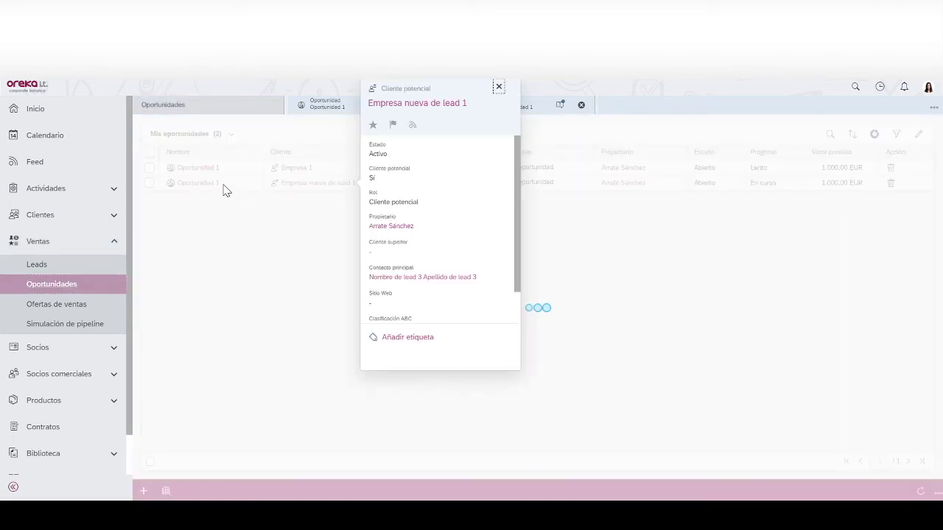
- Open Oportunidad 1 for Empresa nueva de lead 1 and set its status to in progress
left_click(197, 183)
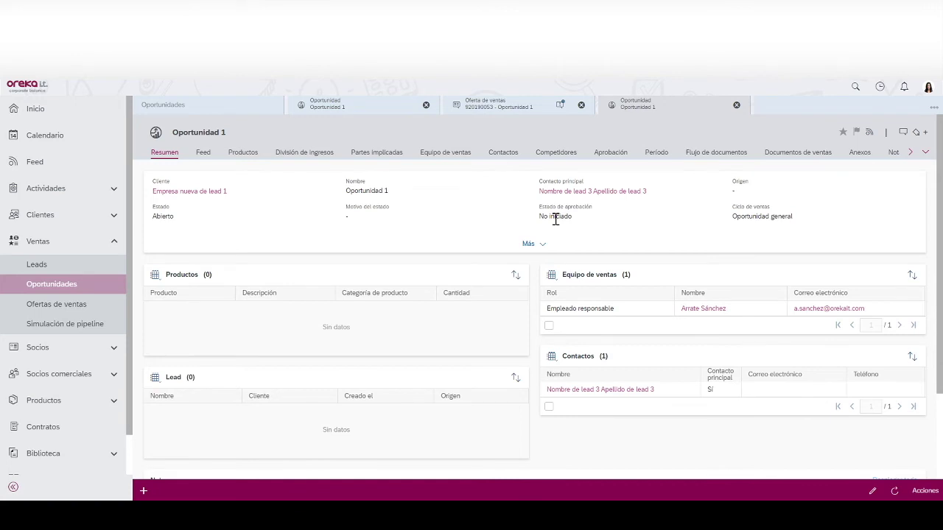
left_click(872, 490)
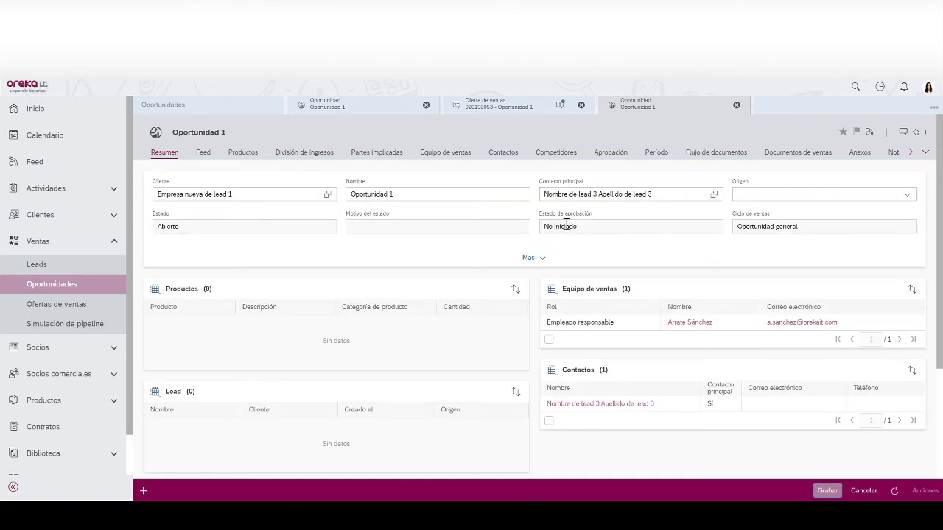
left_click(856, 491)
left_click(922, 490)
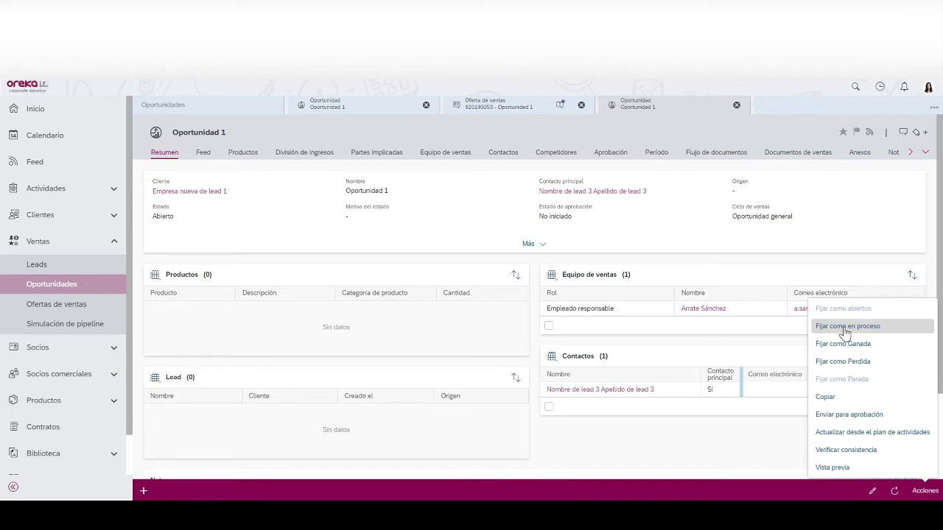
left_click(844, 328)
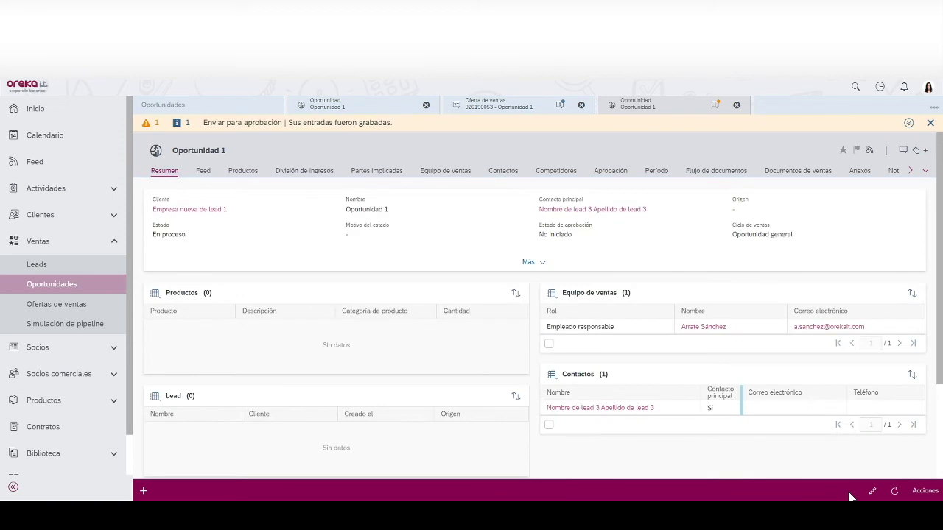
- Mark the opportunity as won with reason 'Ganado por servicio' and refresh the opportunities list
left_click(925, 491)
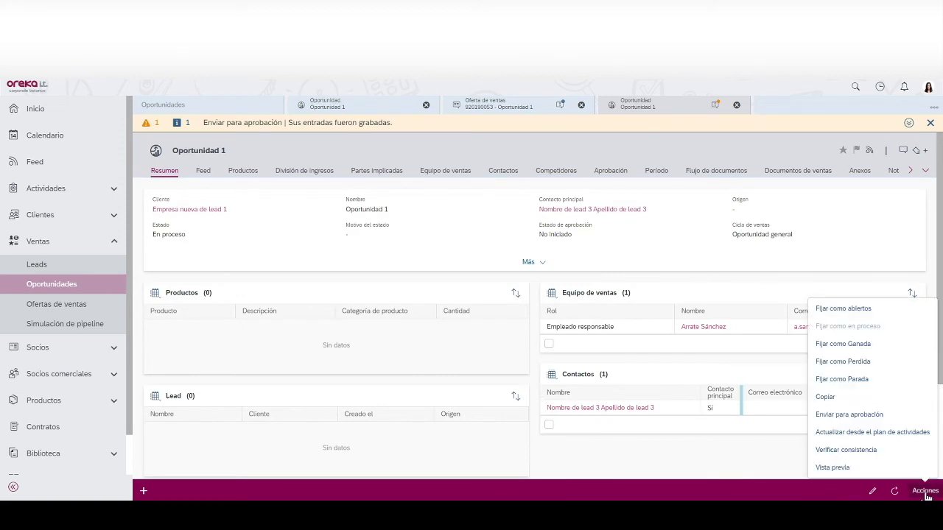
left_click(858, 348)
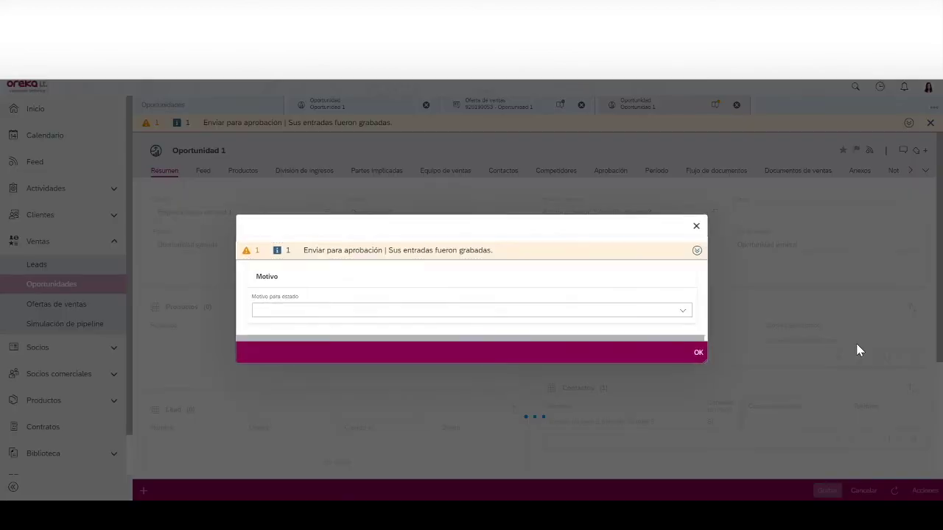
left_click(480, 311)
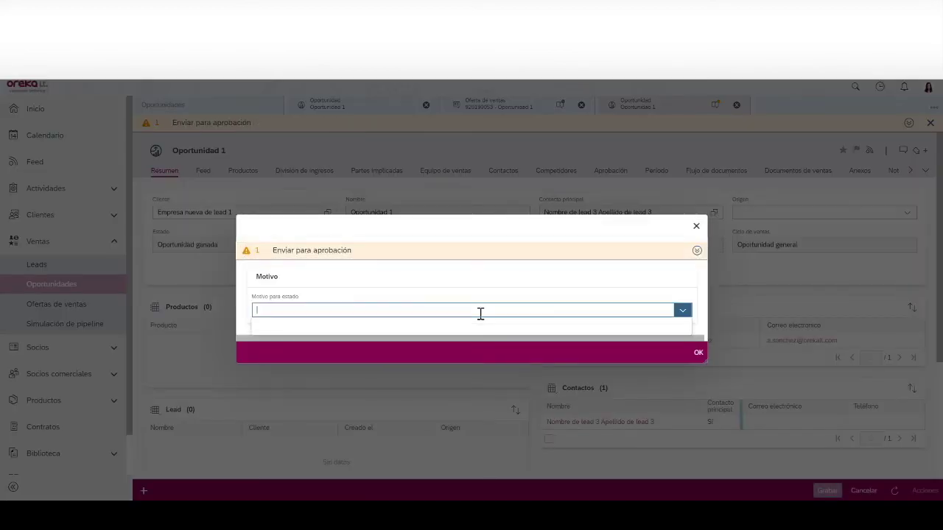
left_click(364, 360)
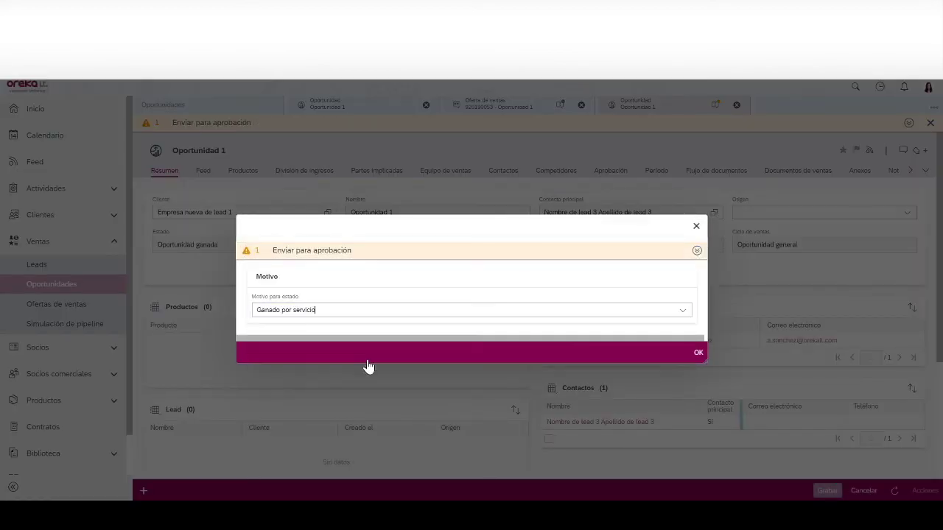
left_click(697, 355)
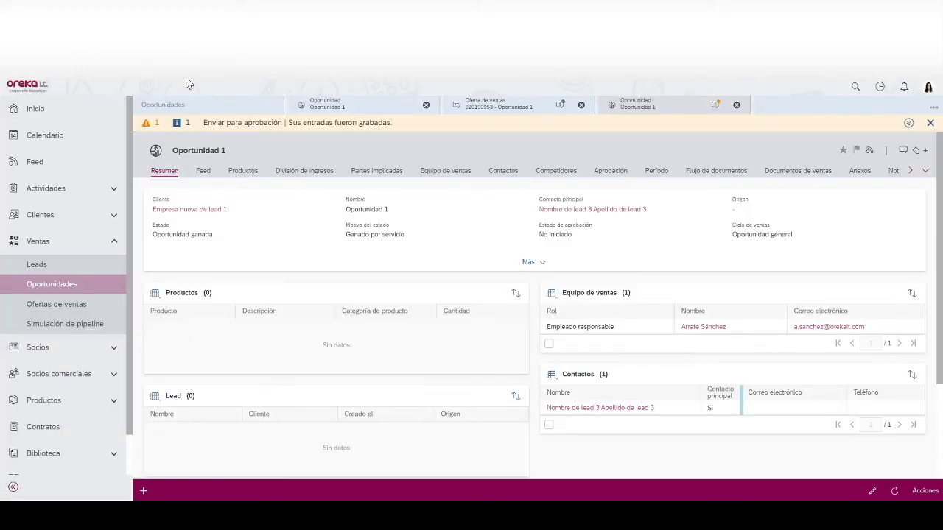
left_click(194, 110)
left_click(920, 491)
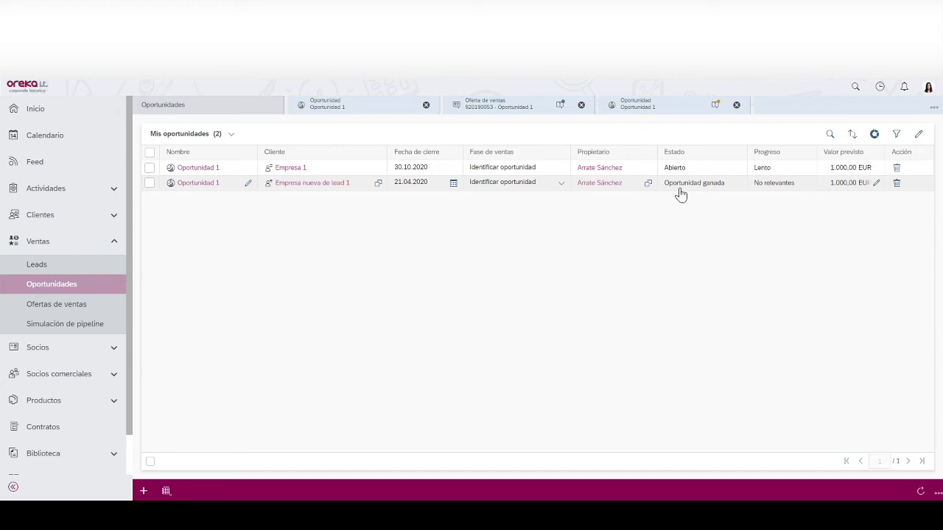
left_click(489, 107)
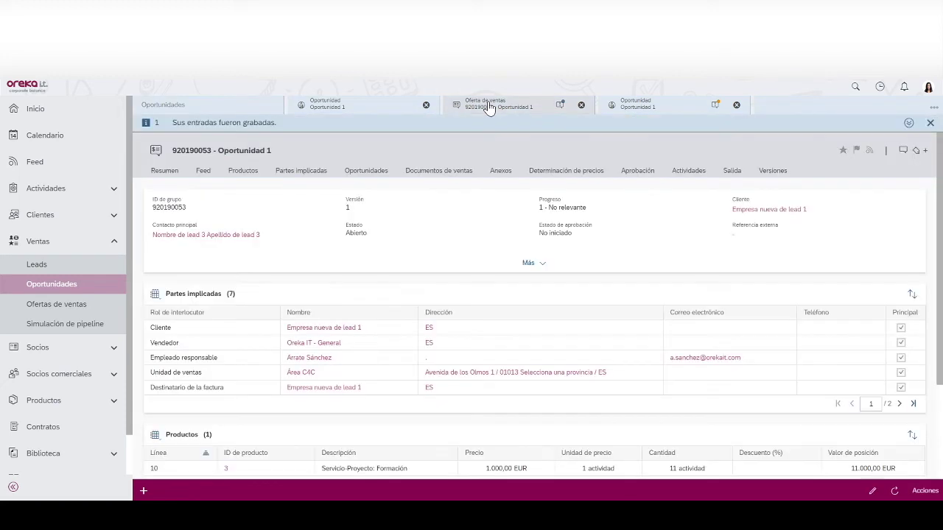
- Review the actions for sales quote 920190053, then return to Oportunidad 1's sales documents
left_click(924, 490)
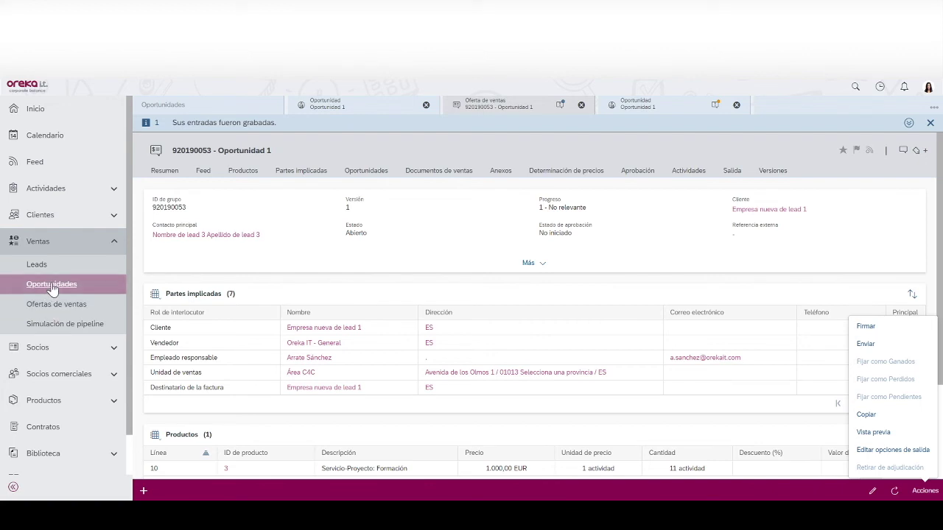
left_click(352, 105)
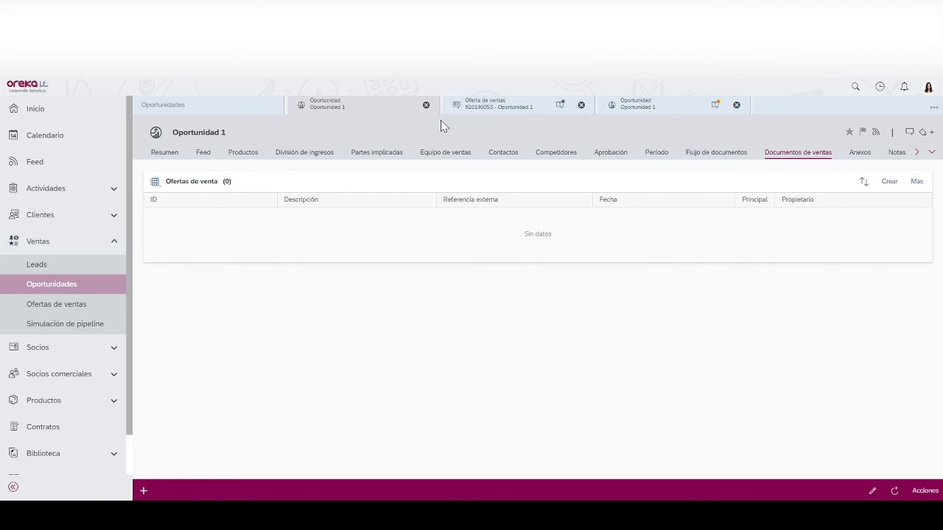
- Show Oportunidad 1's Competidores tab, which lists no competitors
left_click(553, 155)
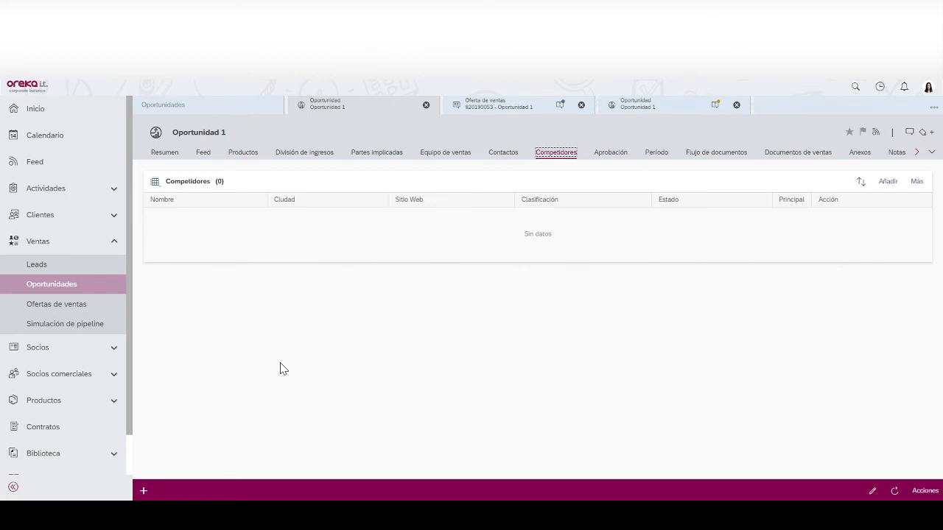
left_click_drag(134, 251, 90, 198)
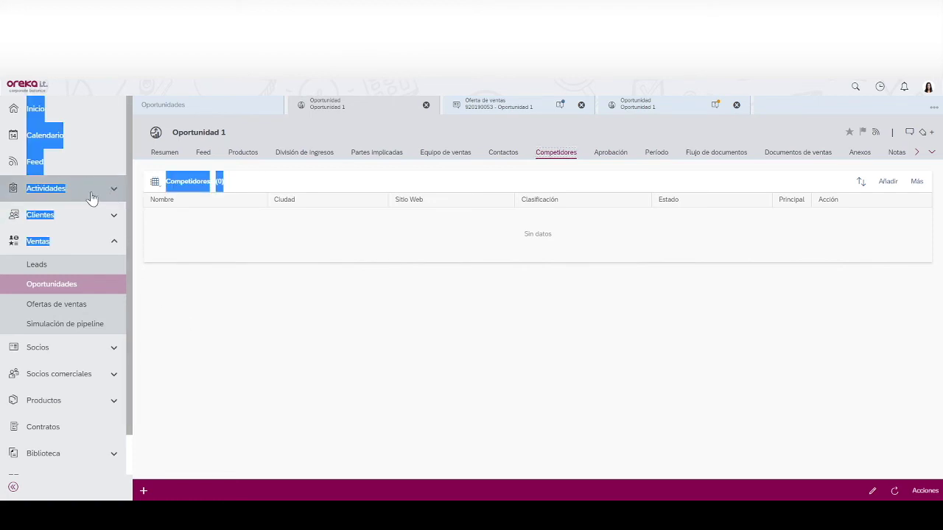
left_click(70, 193)
- Browse the Citas, Correos electrónicos and Tareas activity lists
left_click(35, 212)
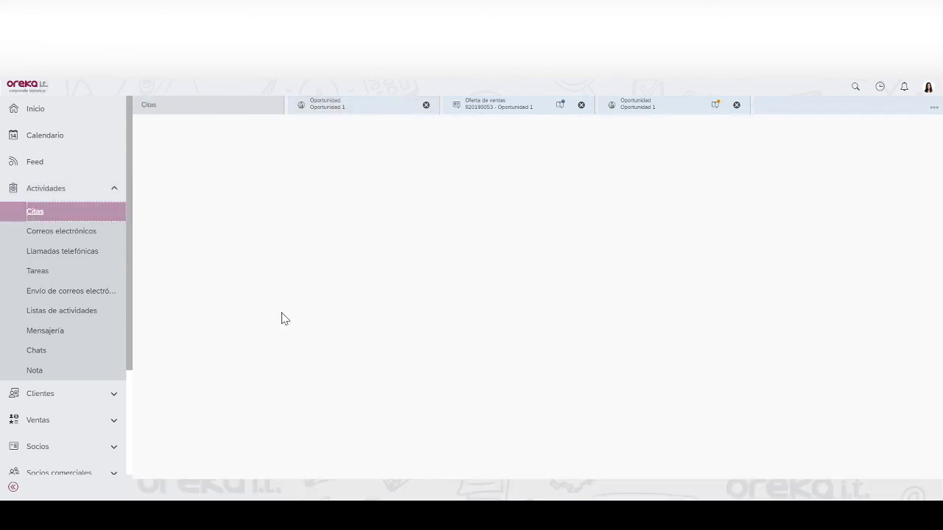
left_click(82, 233)
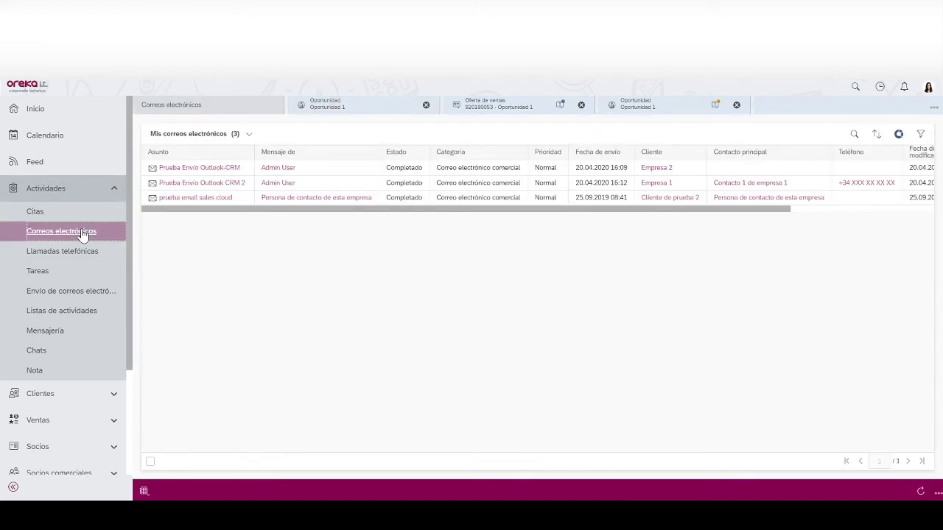
left_click(38, 271)
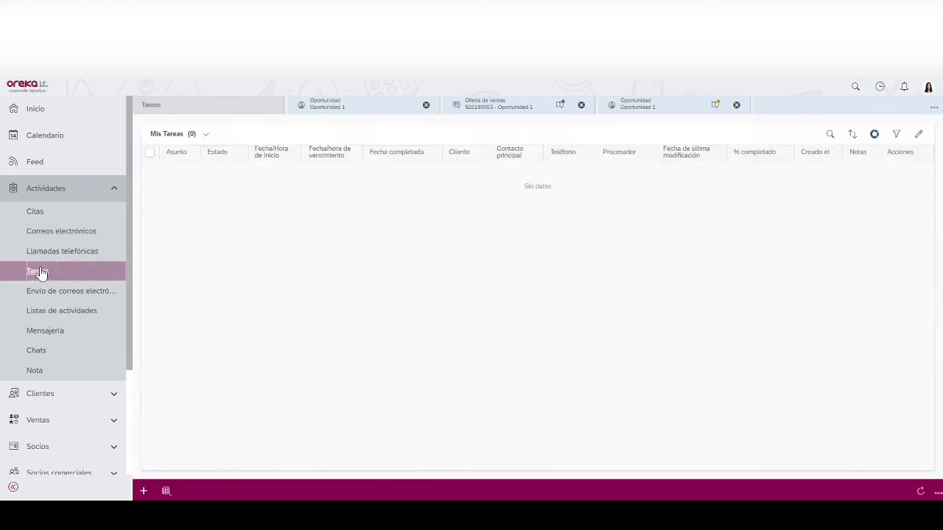
left_click(49, 197)
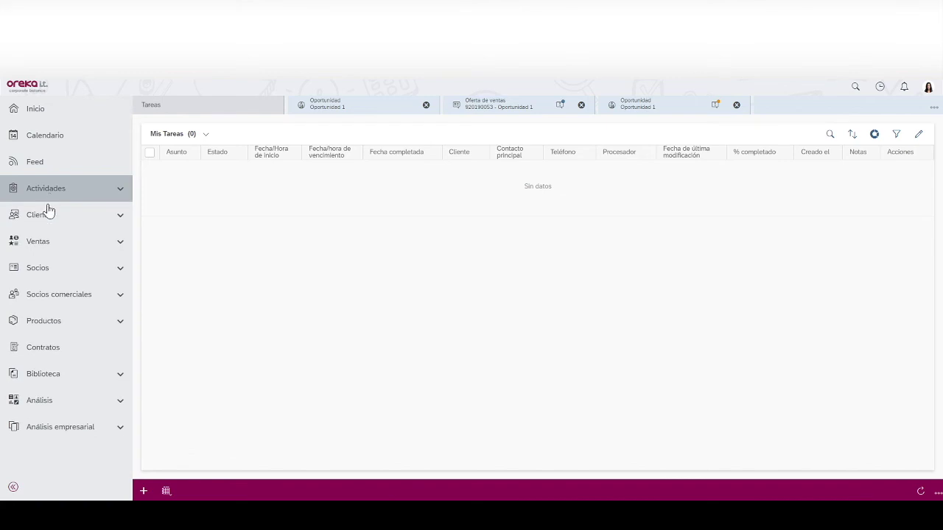
- Open customer Empresa nueva de lead 1 from the Clientes list
left_click(46, 215)
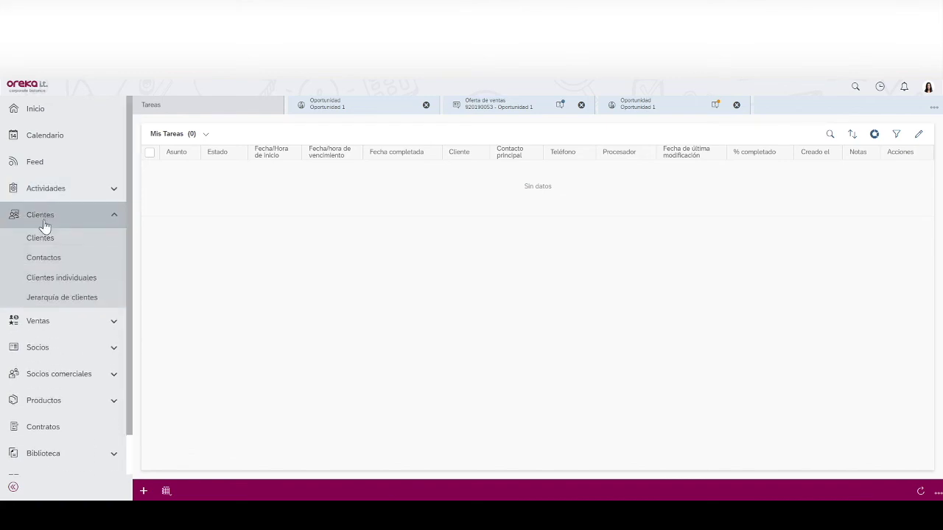
left_click(45, 240)
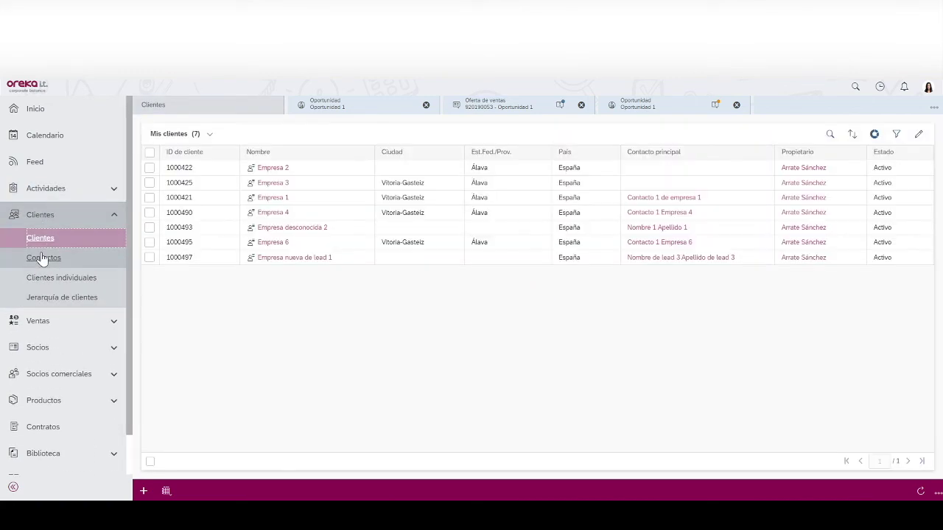
left_click(303, 261)
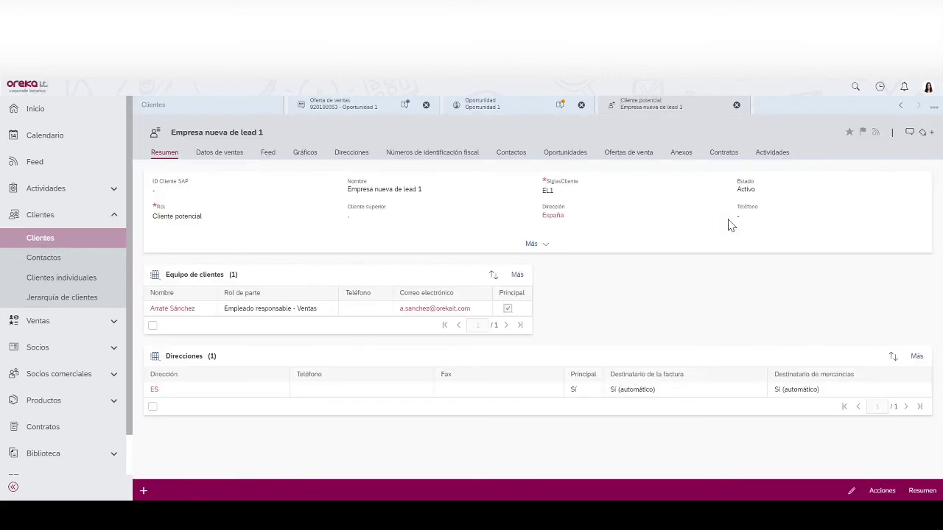
- Create and save appointment 'Cita 1 con Empresa nueva de lead 1' on 12.05.2020, 11:00–11:30
left_click(783, 160)
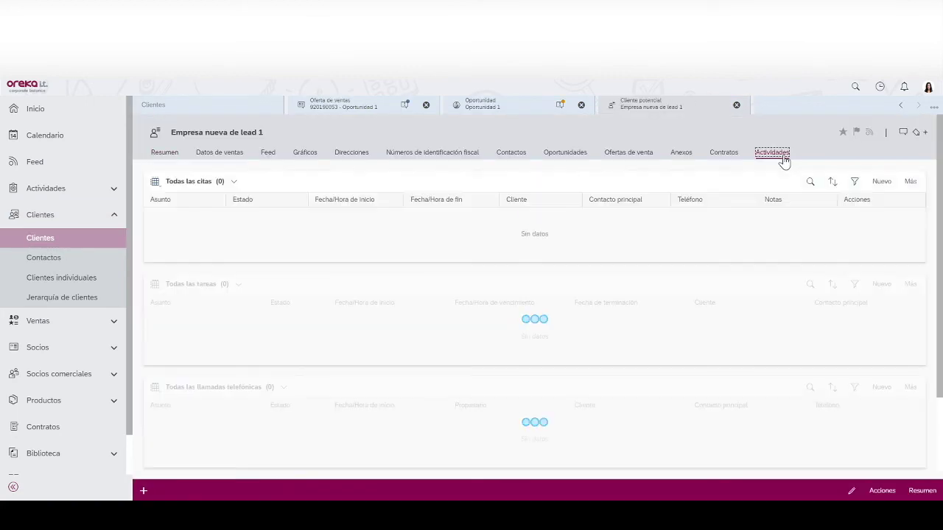
left_click(882, 181)
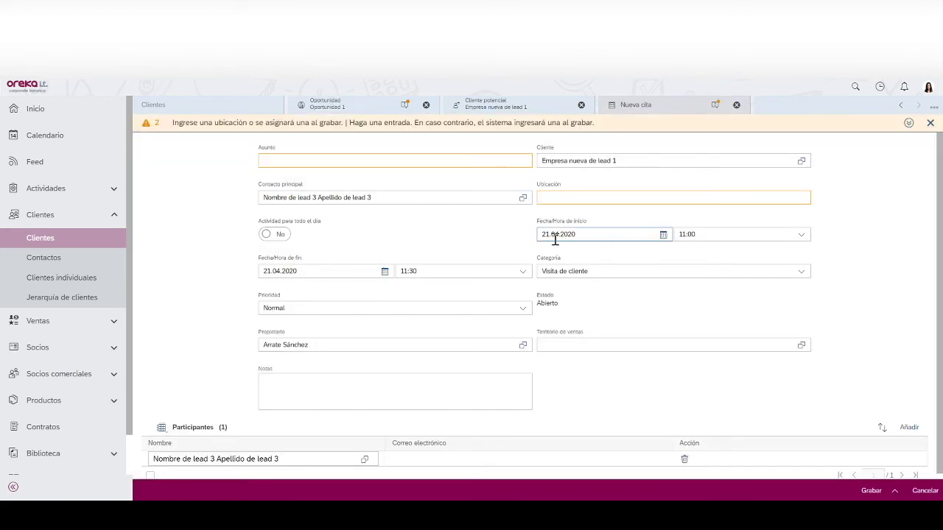
double_click(549, 234)
type("14")
double_click(549, 235)
type("05")
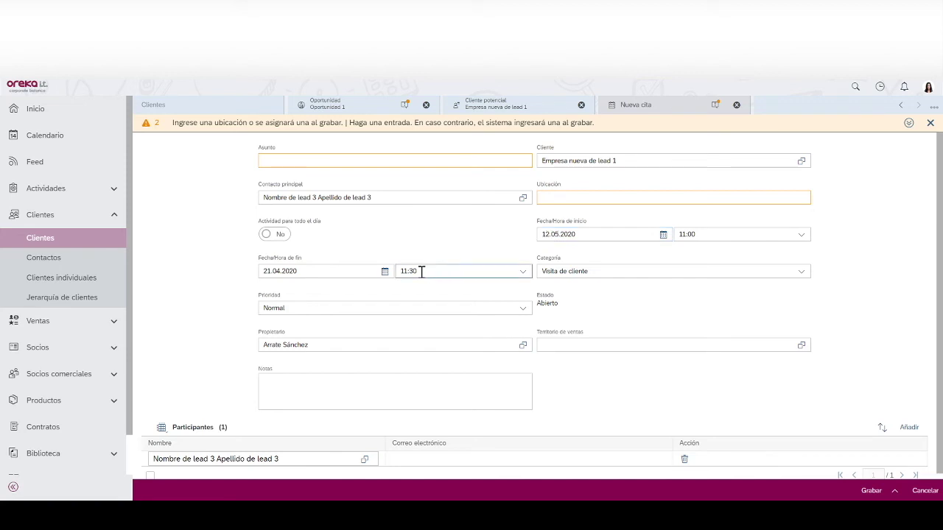
triple_click(361, 271)
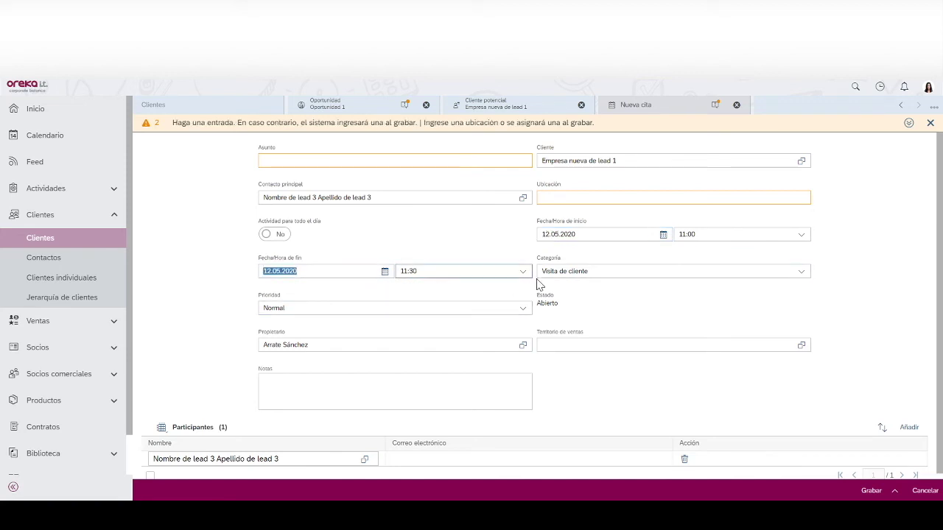
left_click(424, 163)
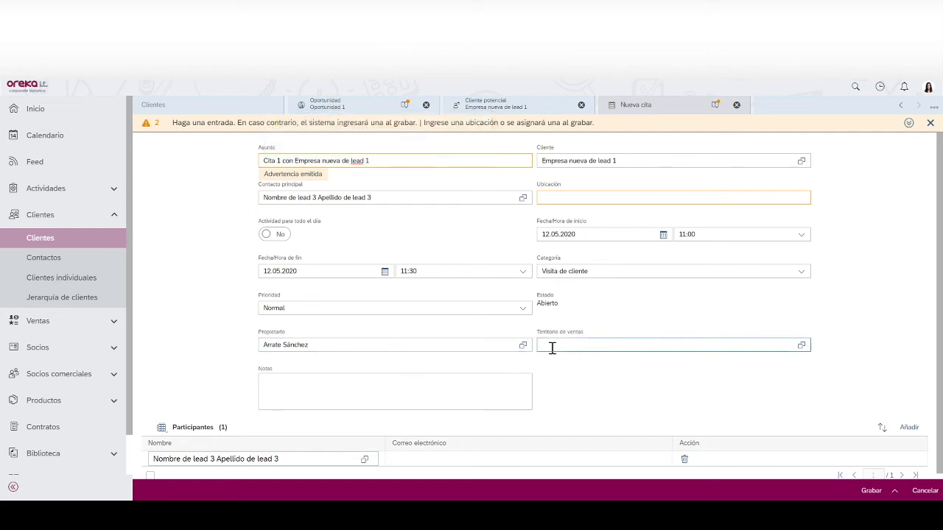
scroll(940, 361, "down", 1)
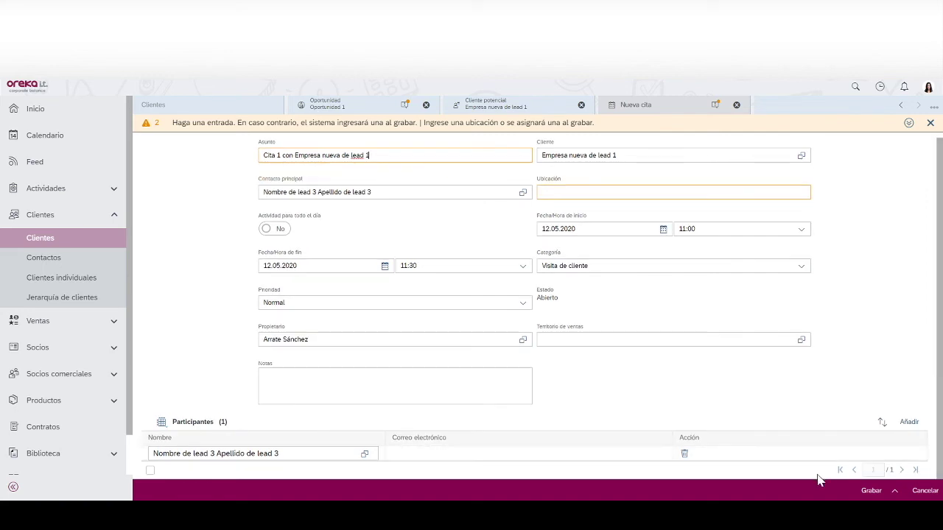
left_click(871, 491)
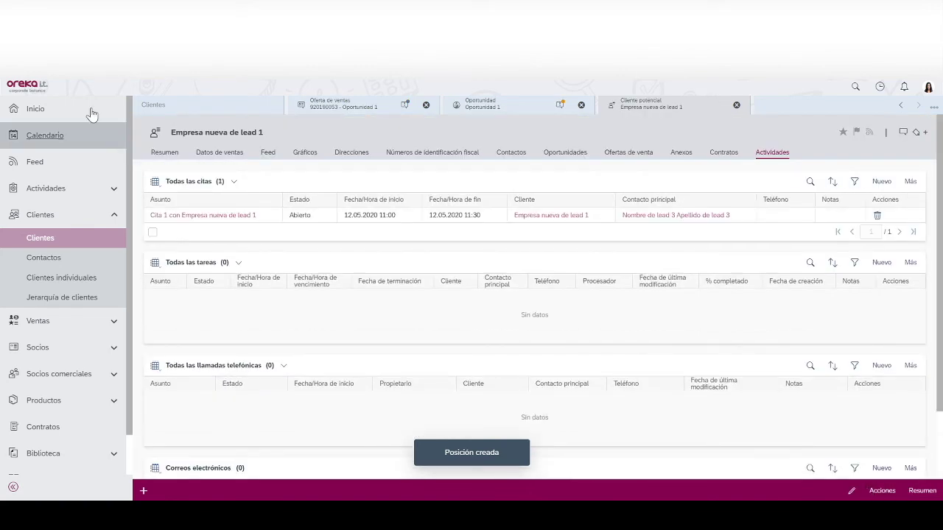
- View May 2020 in the calendar, then open the Análisis Panel dashboards list
left_click(73, 133)
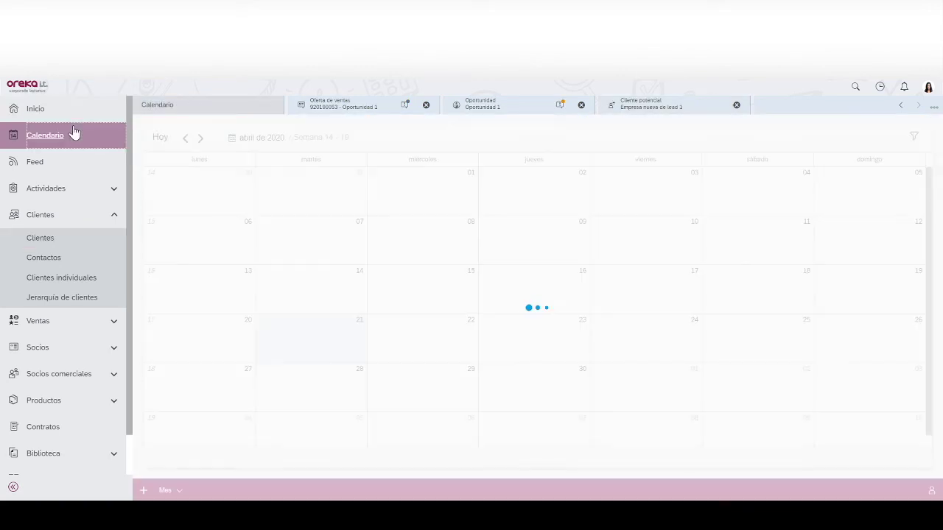
left_click(201, 138)
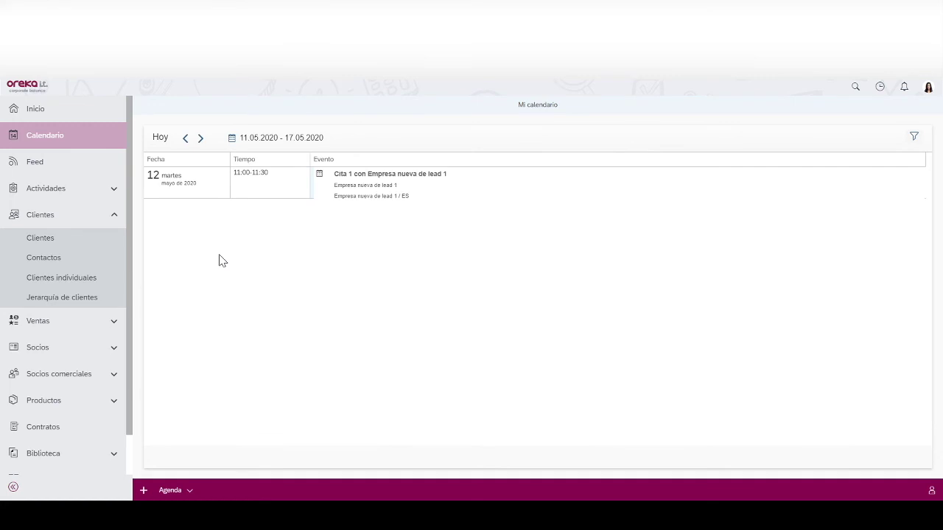
scroll(114, 309, "down", 2)
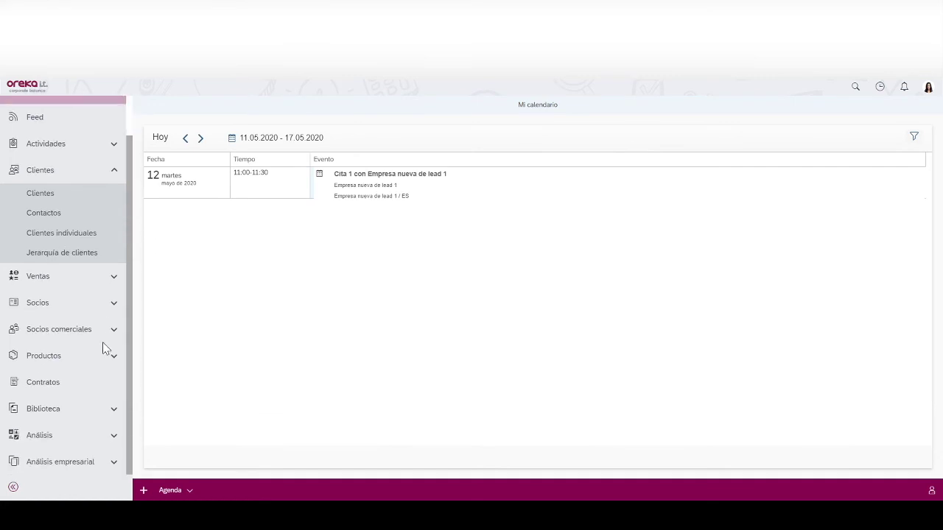
left_click(59, 432)
left_click(42, 401)
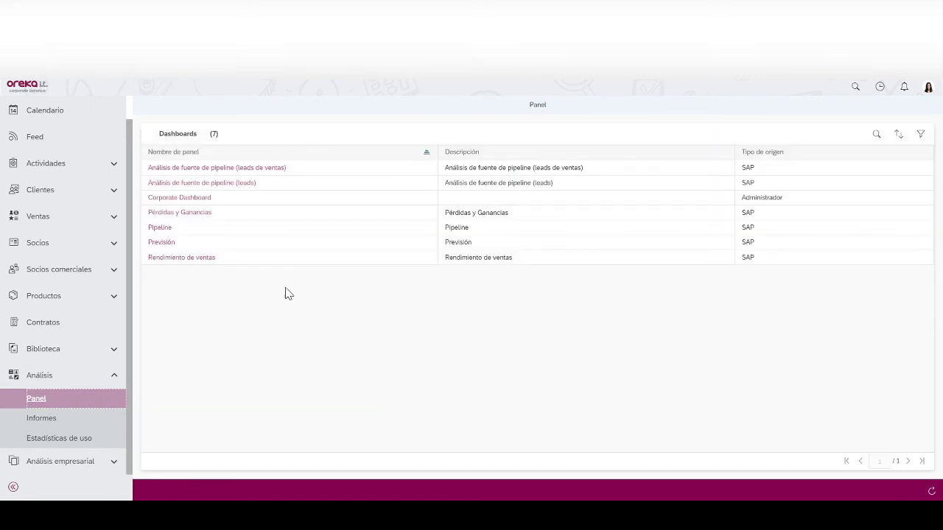
- Open Corporate Dashboard, highlight the Cita and Correo electrónico bars, and enlarge Actividades completas
left_click(184, 199)
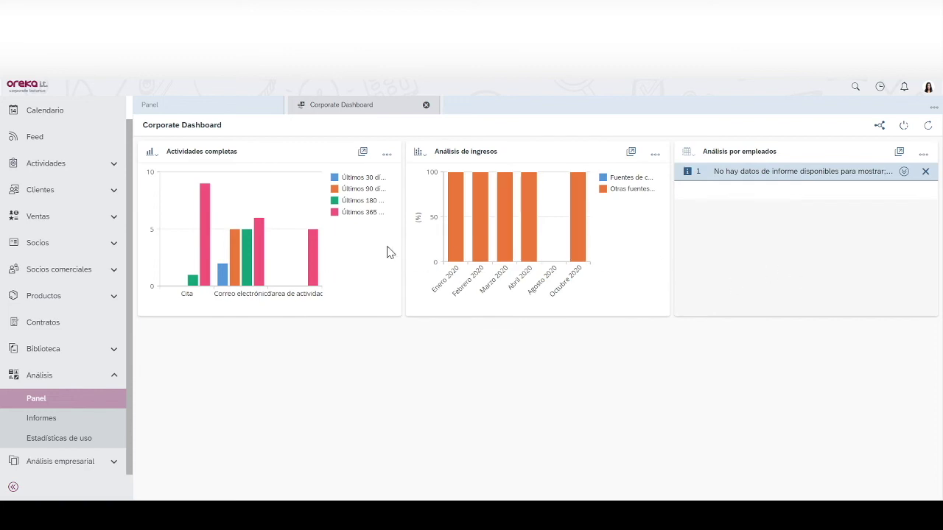
left_click(205, 198)
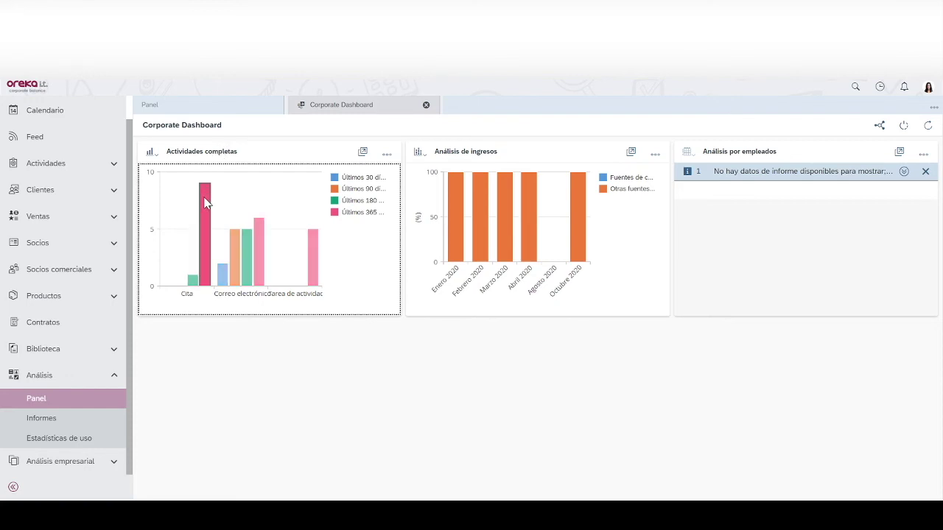
left_click(259, 274)
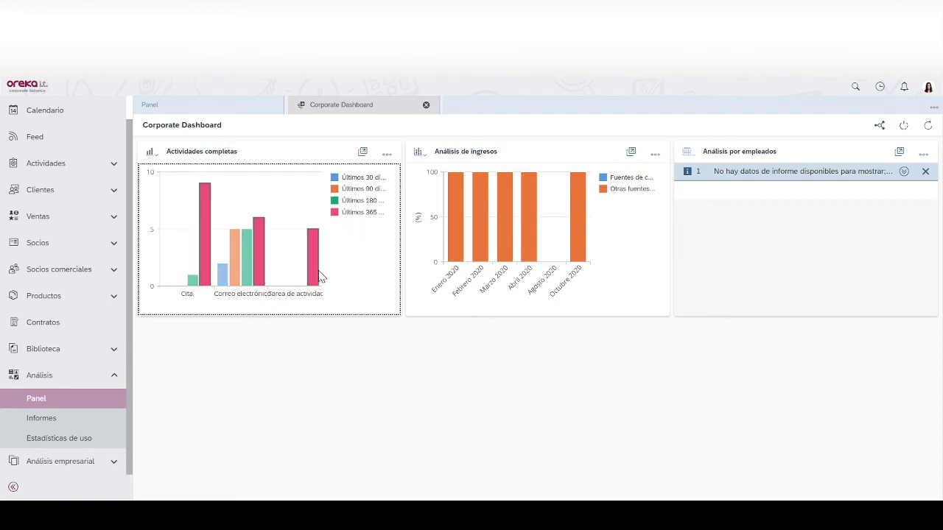
left_click(363, 154)
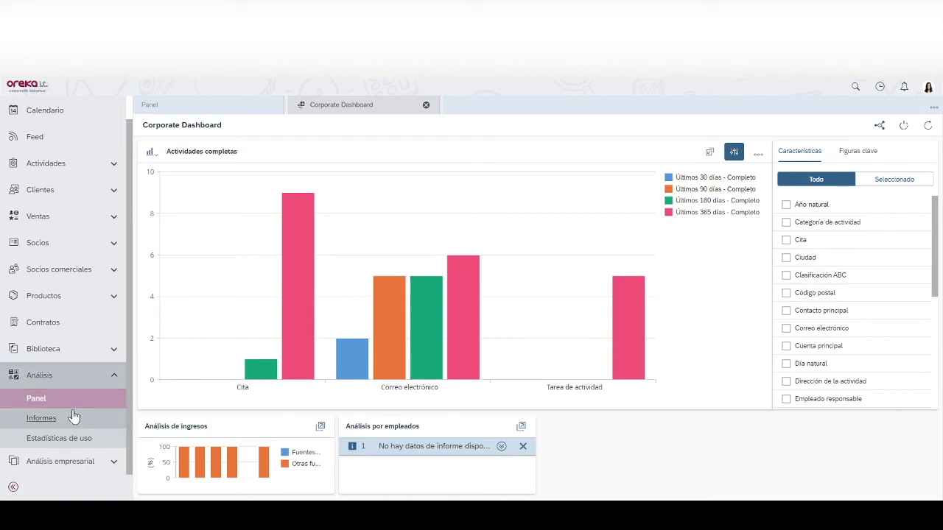
- Search reports for 'pro' and open the Clientes por provincia report
left_click(37, 421)
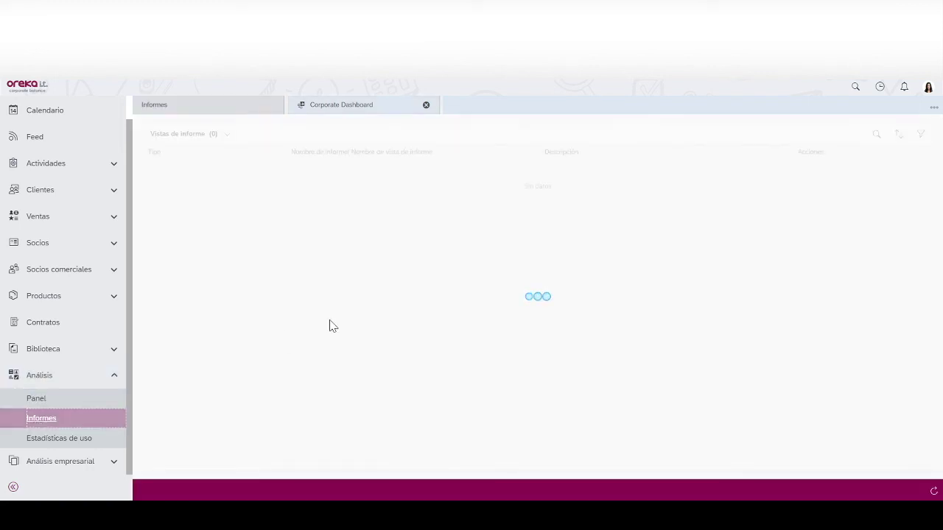
left_click(876, 134)
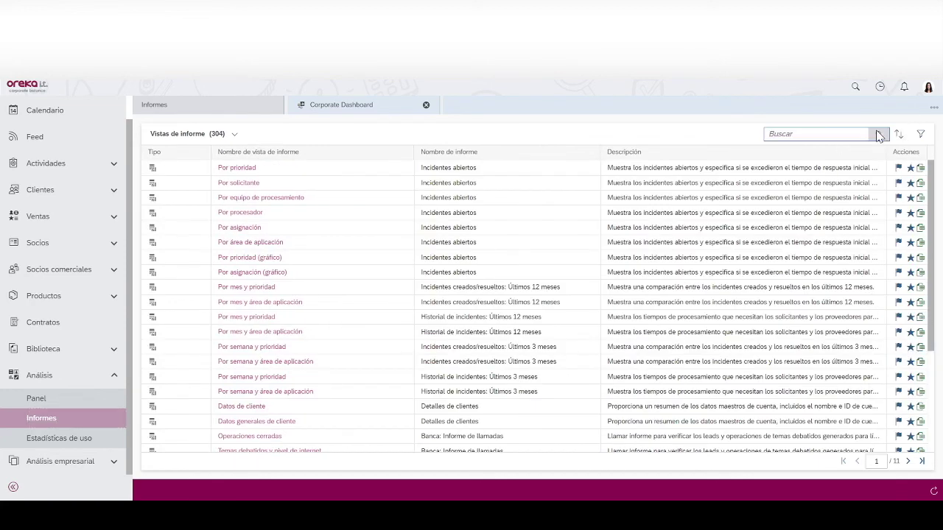
type("provincia")
left_click(877, 134)
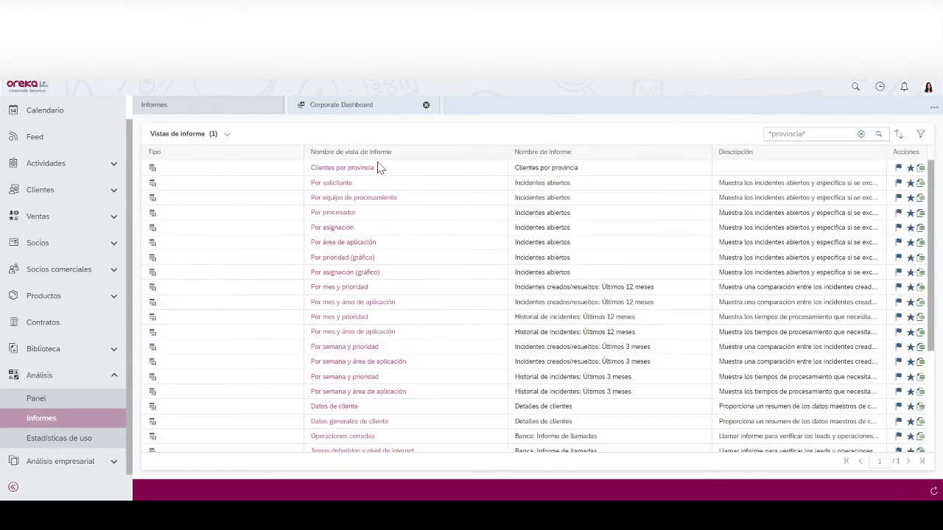
left_click(358, 169)
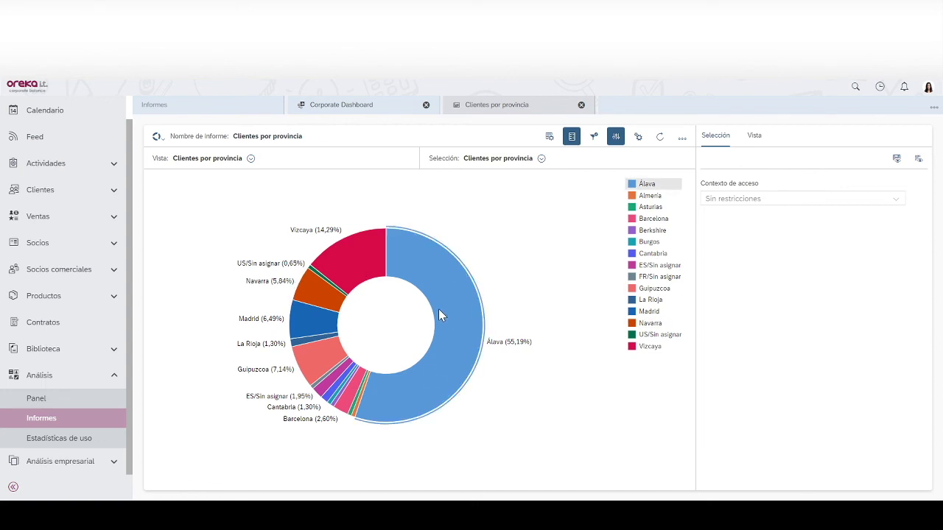
- Look over the customers-by-province breakdown, then return to the Inicio home page
mouse_move(444, 319)
mouse_move(457, 280)
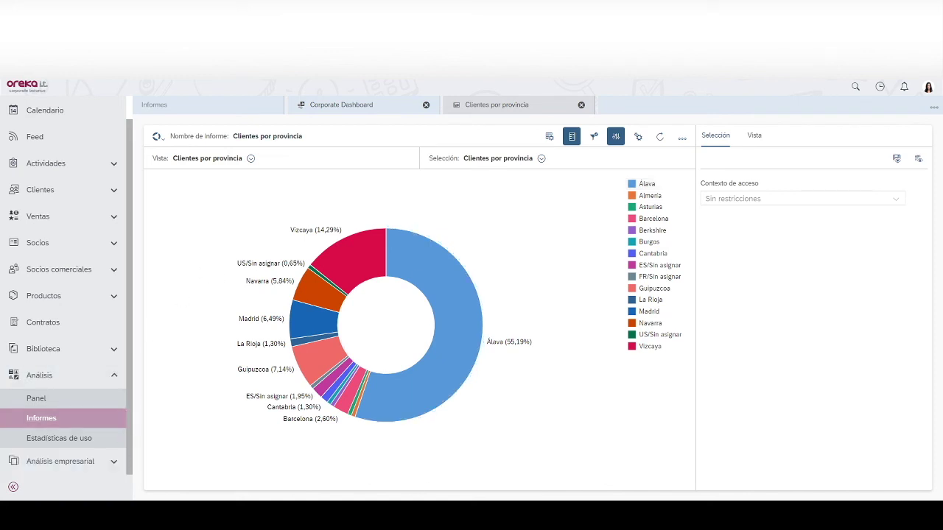
scroll(81, 122, "up", 1)
left_click(79, 118)
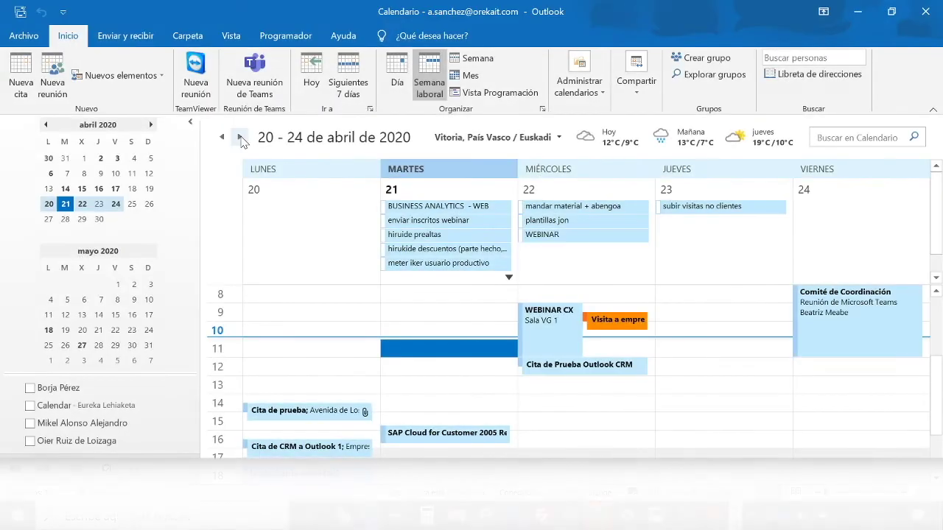
- In the 11–15 May week, start a new appointment titled 'Cita de Outlook a CRM'
left_click(241, 137)
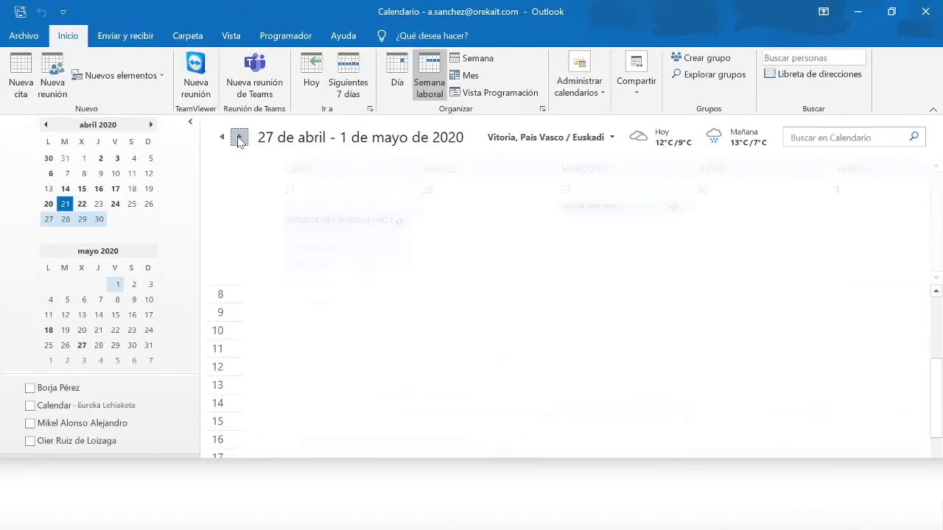
left_click(241, 138)
left_click(240, 138)
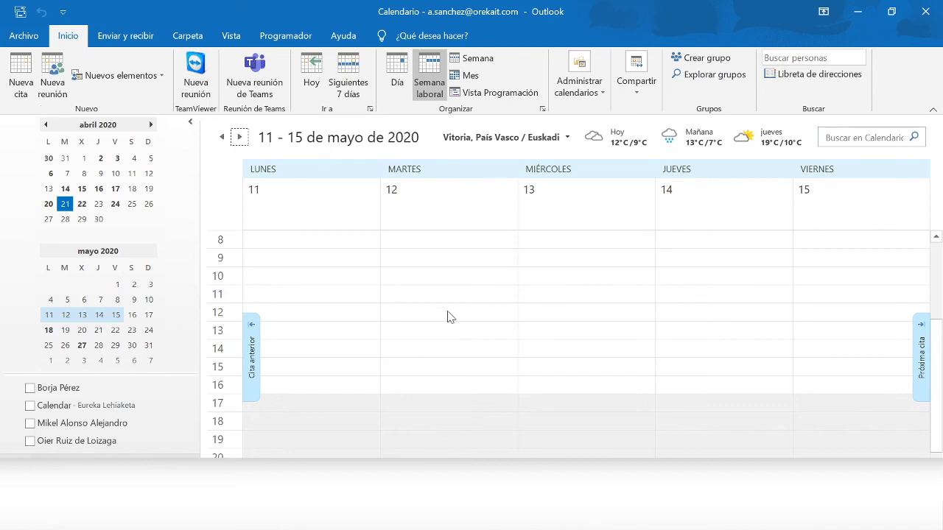
left_click(5, 87)
type("Cita de O")
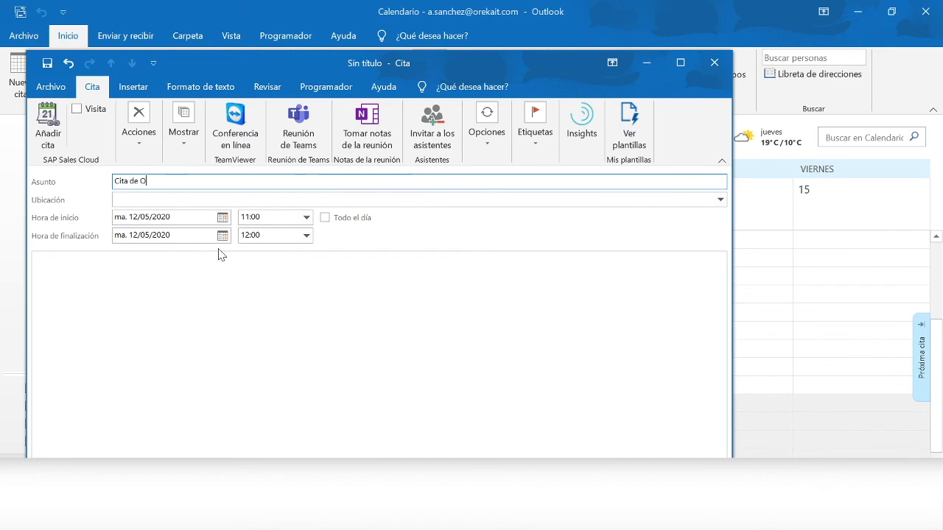
type("utlook a CRM")
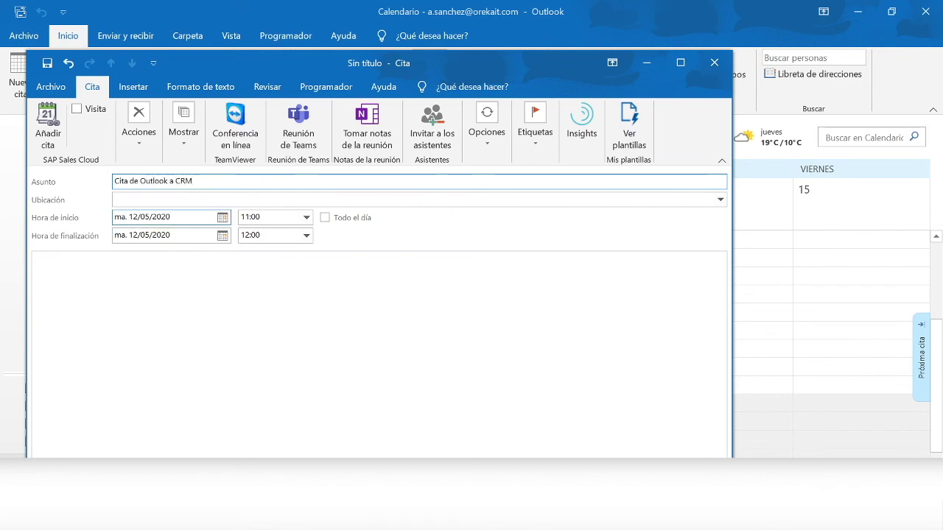
- Reference customer Empresa nueva de lead 1, found via '*empresa*', and send it to SAP Sales Cloud
left_click(48, 143)
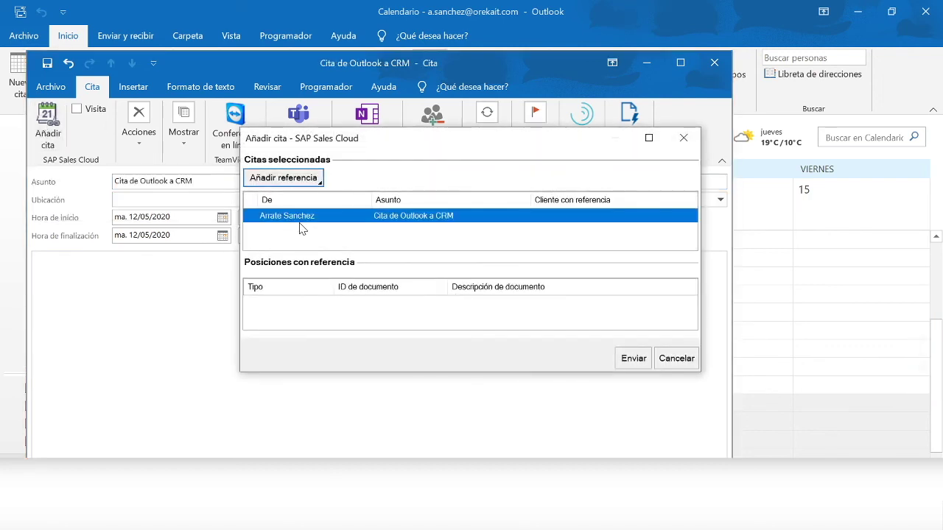
left_click(295, 184)
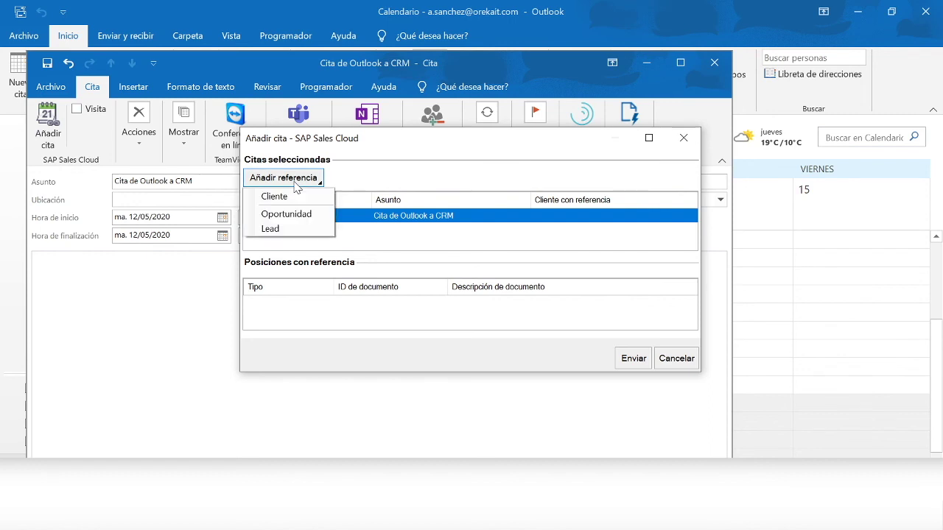
left_click(292, 200)
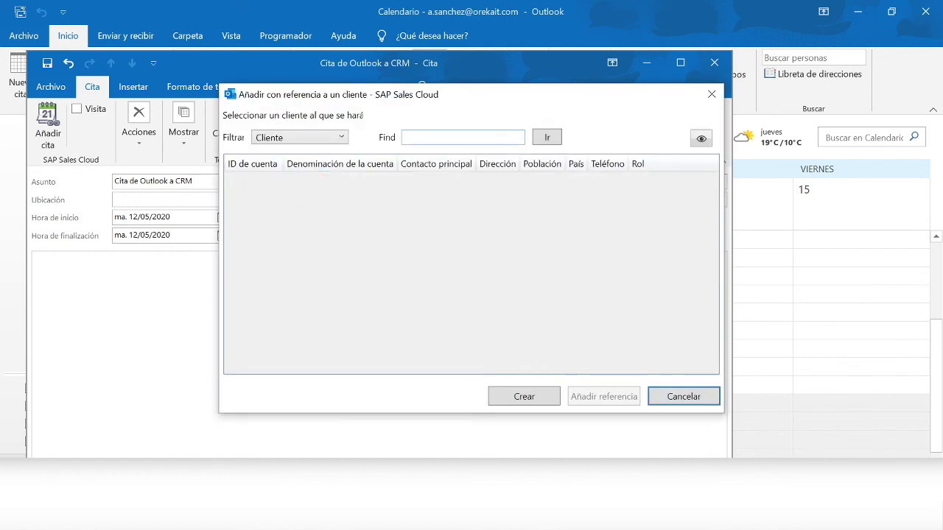
left_click(405, 137)
type("*empresa*")
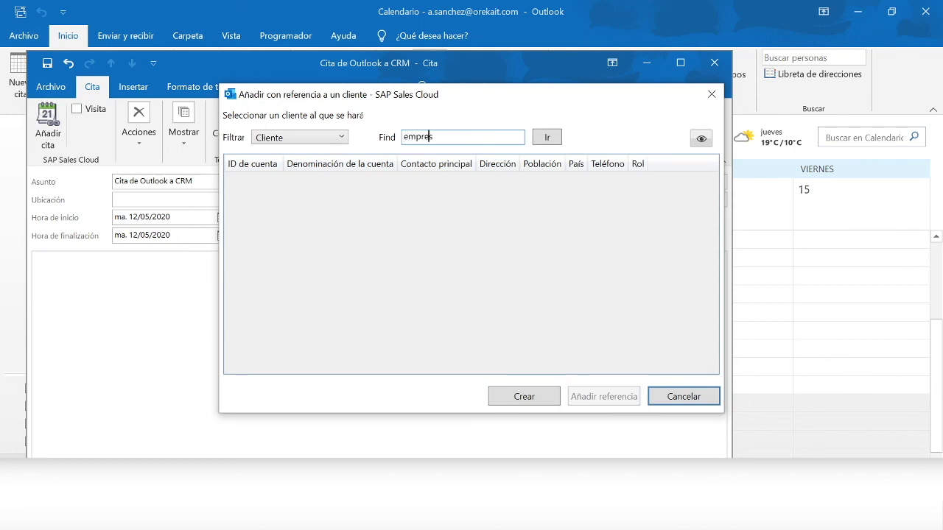
key("Return")
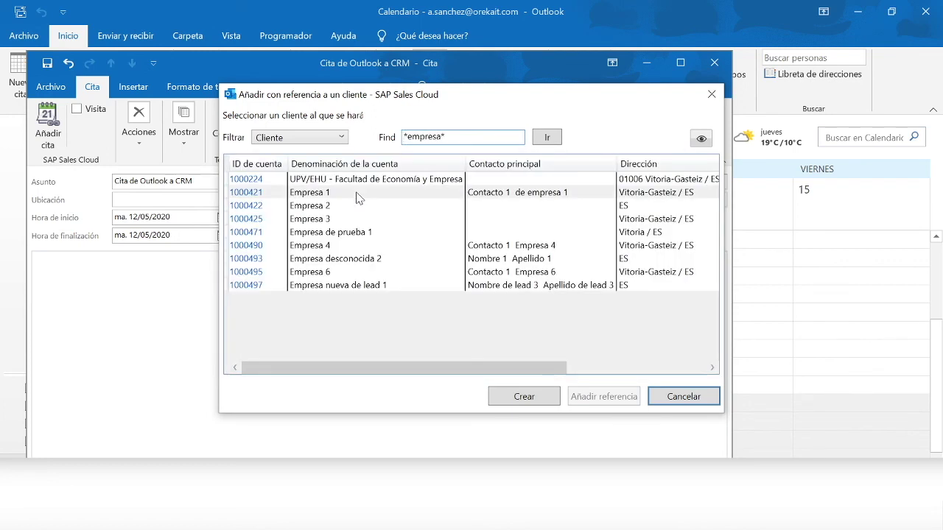
left_click(332, 287)
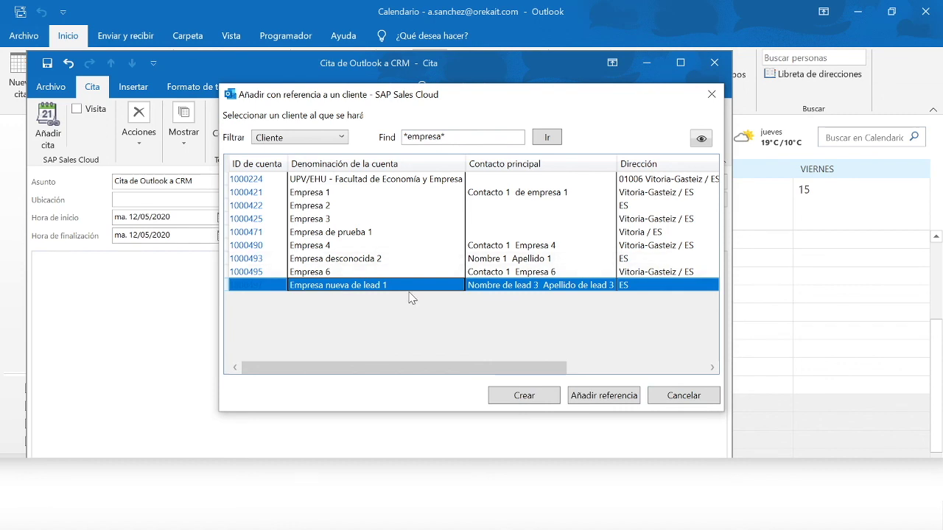
left_click(601, 398)
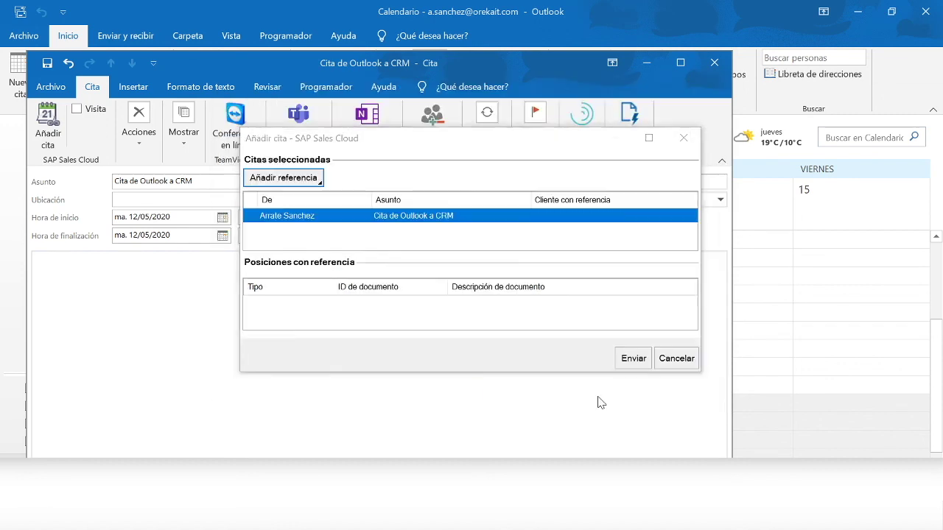
left_click(632, 359)
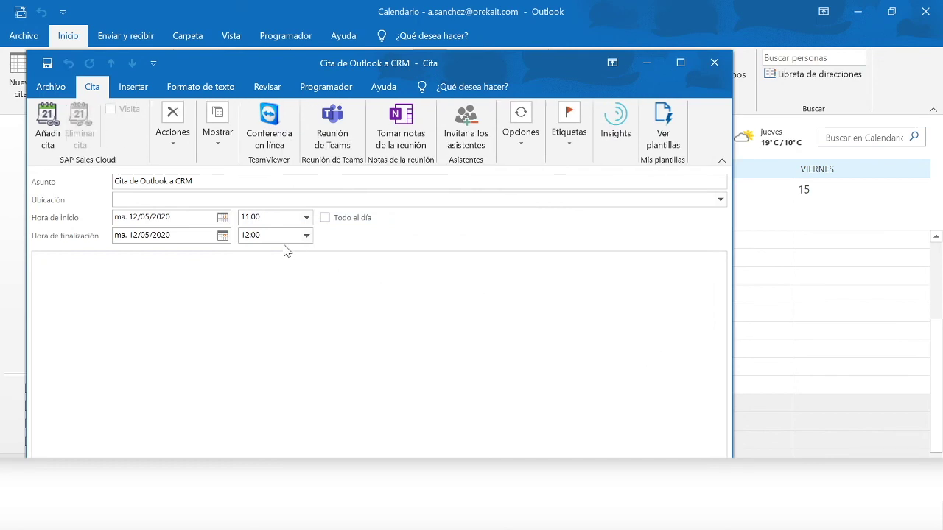
- Recheck the SAP Sales Cloud link, then save and close the appointment
left_click(50, 138)
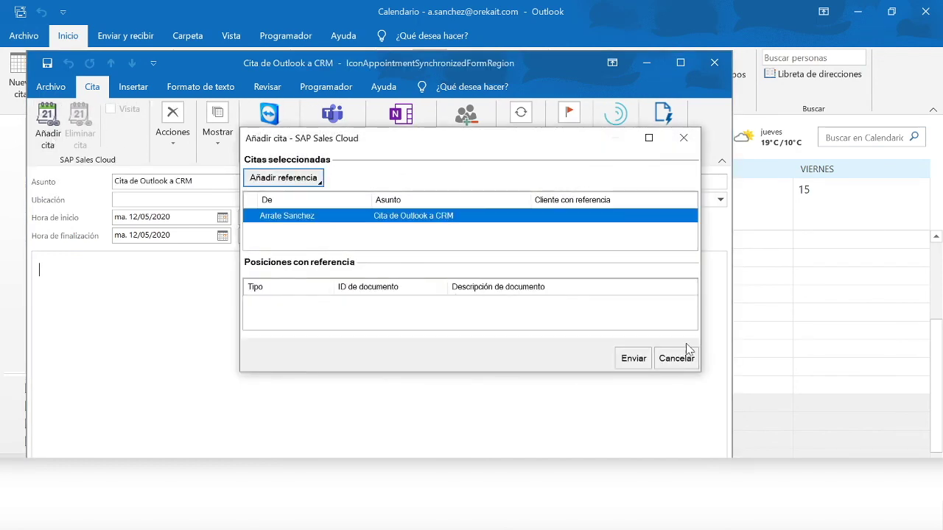
left_click(682, 138)
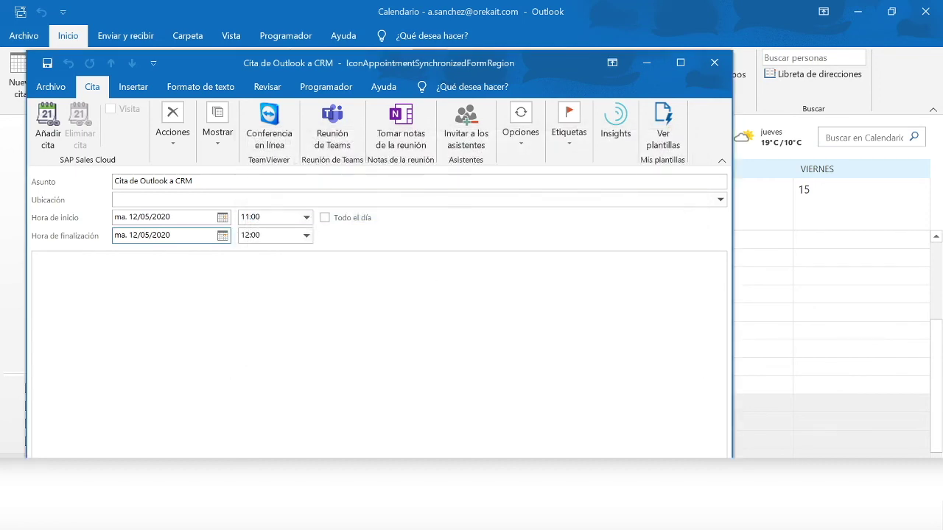
left_click(166, 131)
left_click(173, 193)
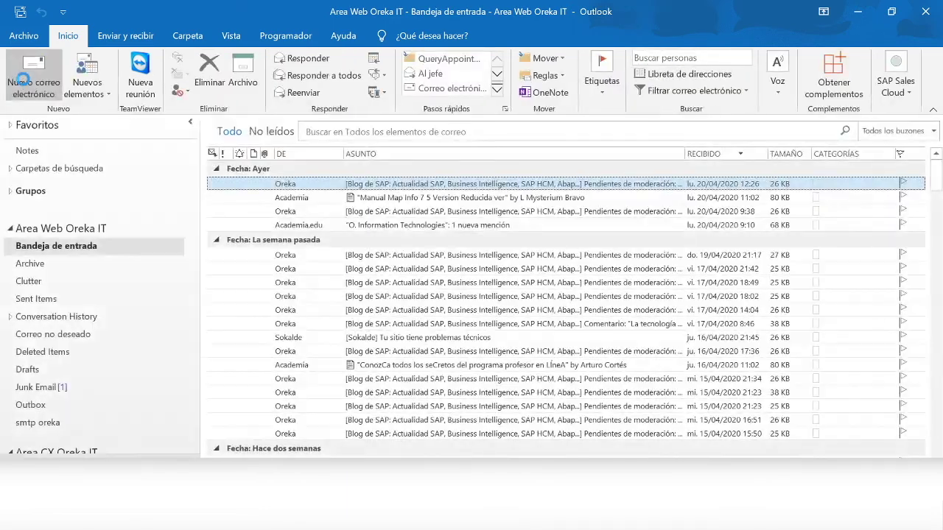
- Start a new e-mail addressed to the Area CX Oreka IT mailbox
left_click(24, 82)
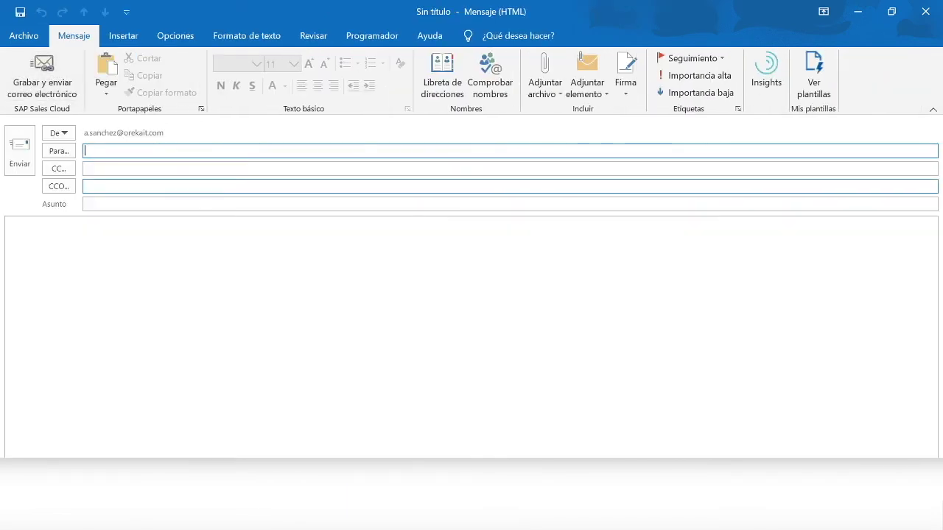
type("area")
key("Down")
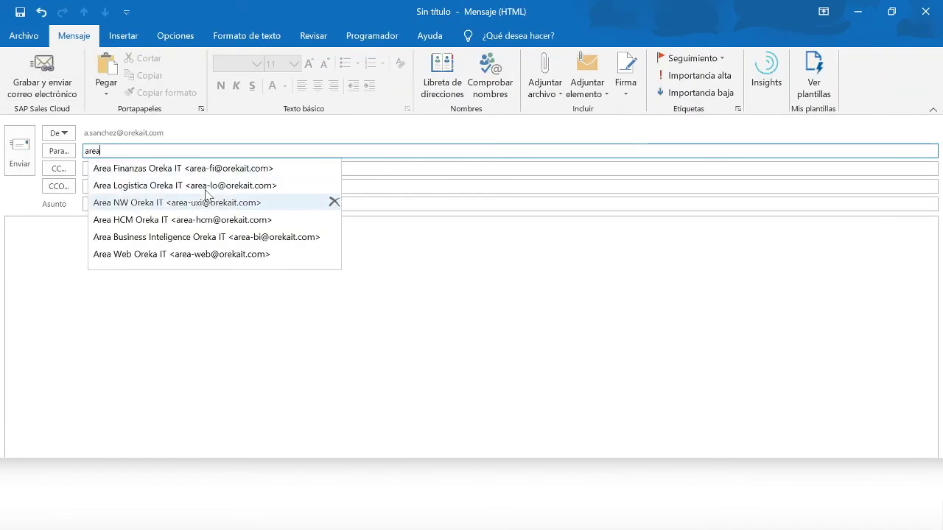
key("Down")
key("Down")
type("-c")
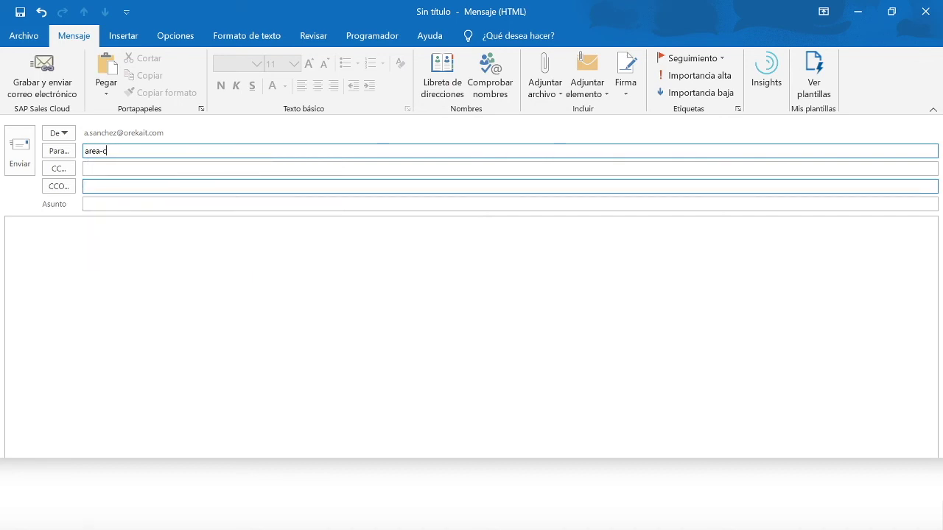
key("BackSpace")
type("c")
key("BackSpace")
key("BackSpace")
key("BackSpace")
key("BackSpace")
key("BackSpace")
key("BackSpace")
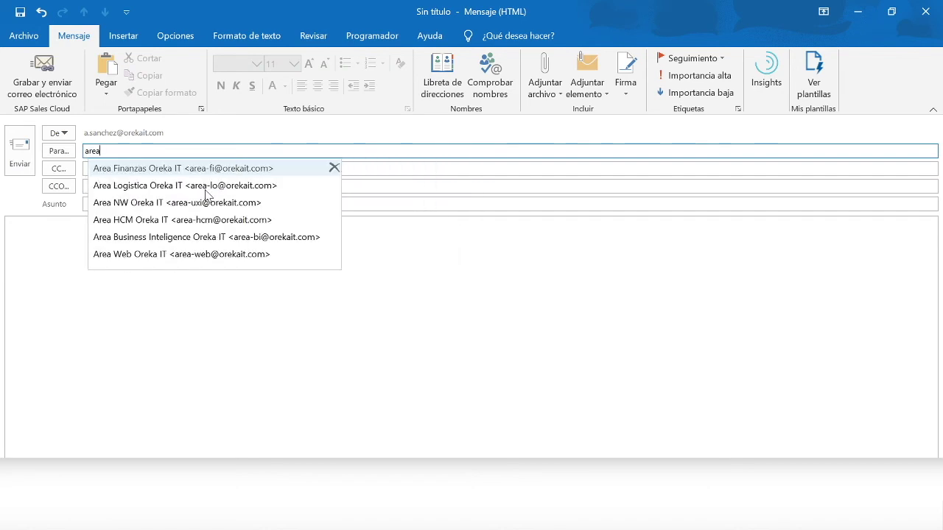
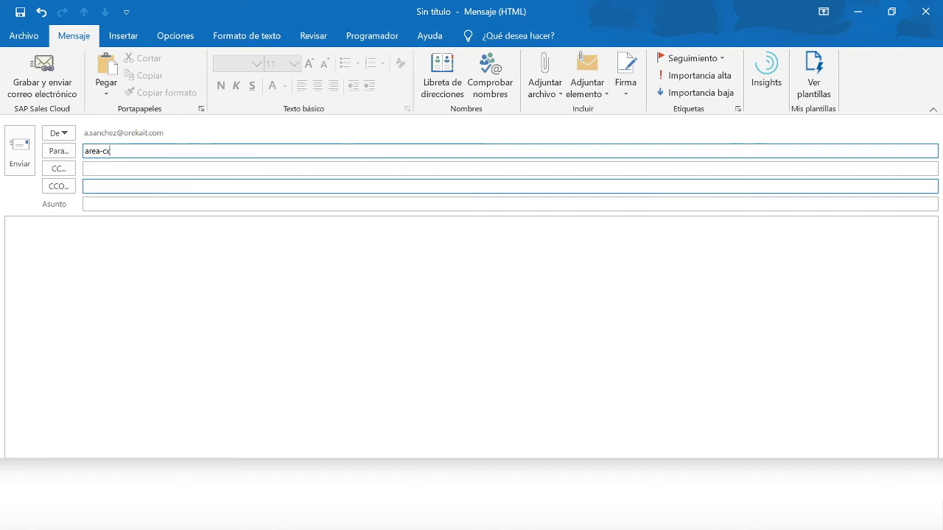
- Give it the subject 'Envío mail Outlook a CRM' and paste that text into the body
key("Tab")
key("Tab")
key("Tab")
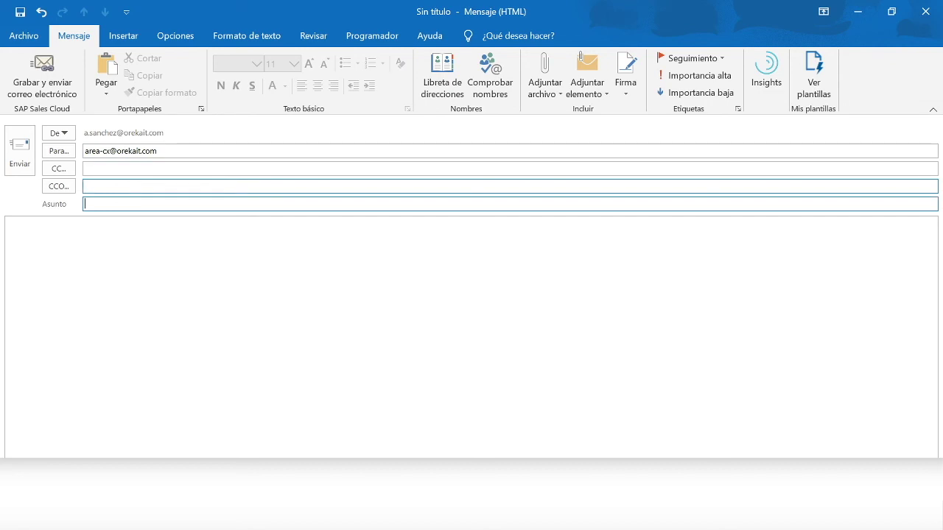
type("Envío mail Outlook a CRM")
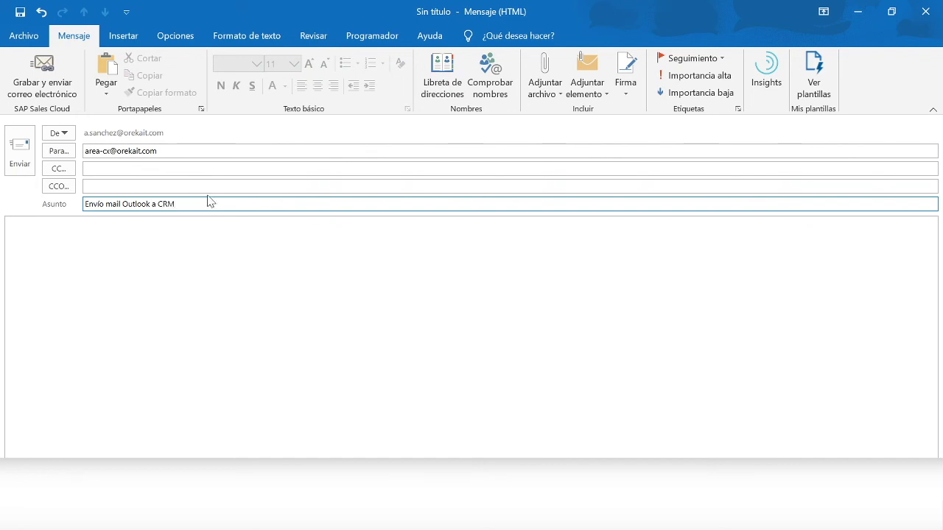
key("ctrl+a")
key("ctrl+c")
left_click(185, 273)
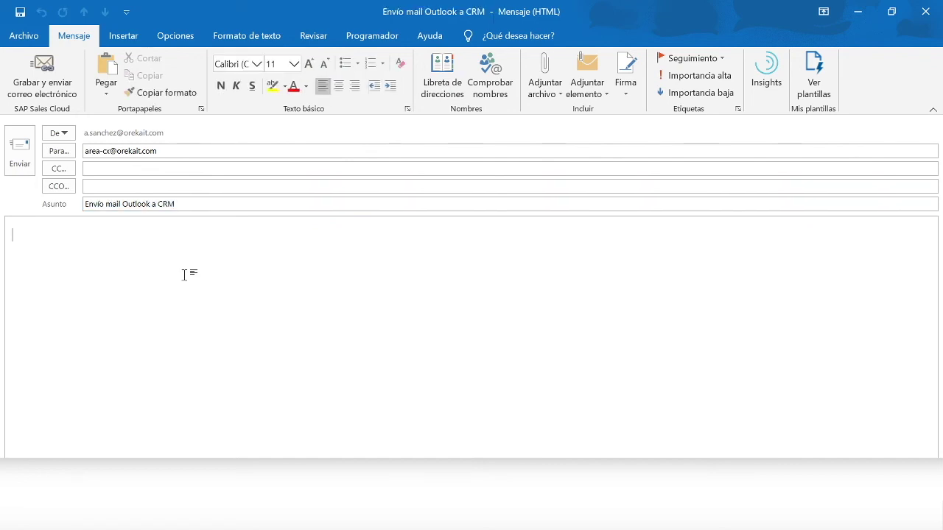
key("ctrl+v")
type("1")
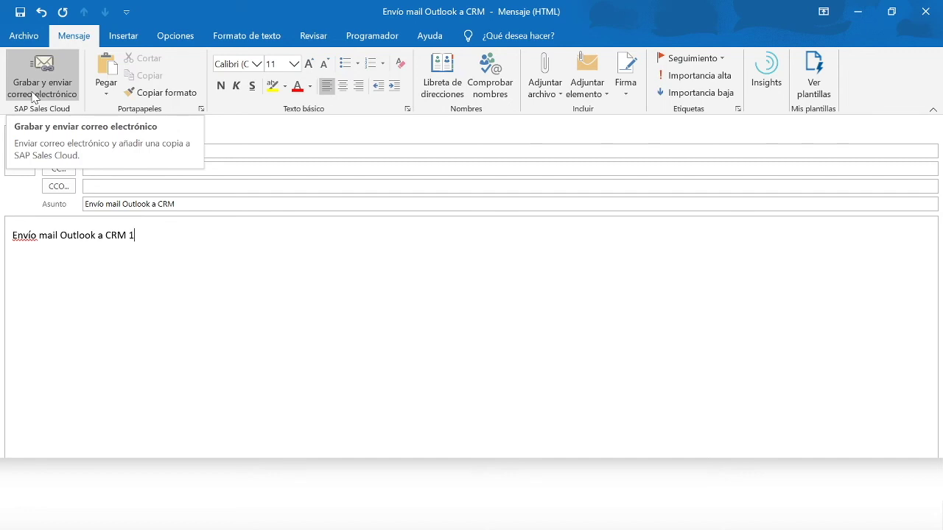
- Send it with a saved copy referenced to client Empresa nueva de lead 1, found via *empresa*
left_click(33, 90)
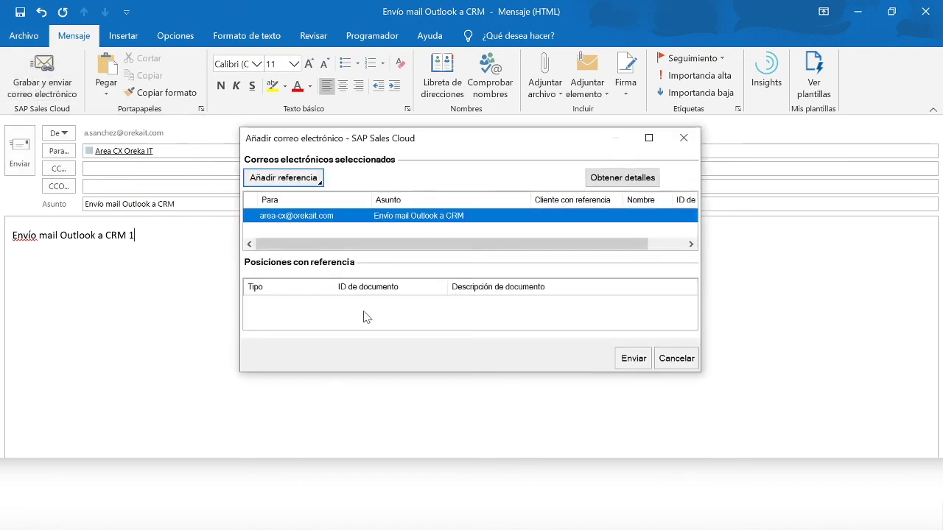
left_click(300, 182)
left_click(289, 194)
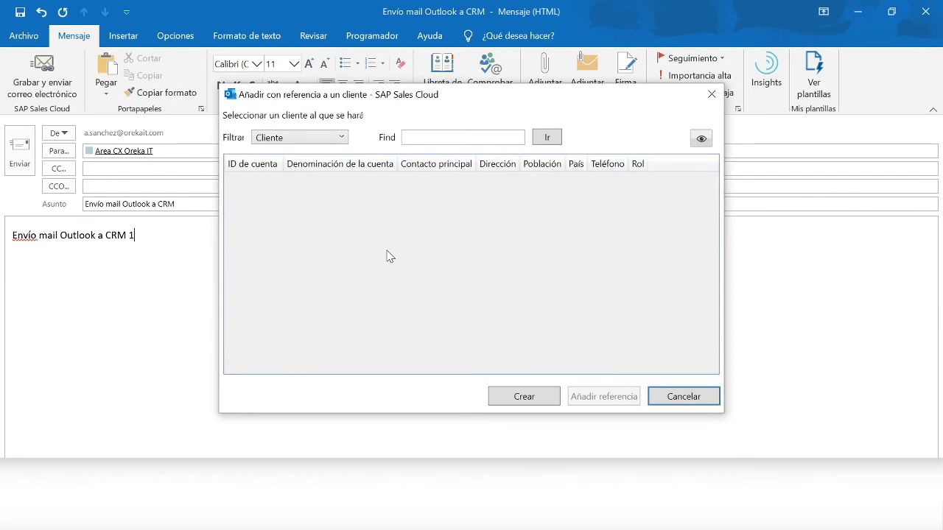
left_click(447, 135)
type("*empresa*")
key("Return")
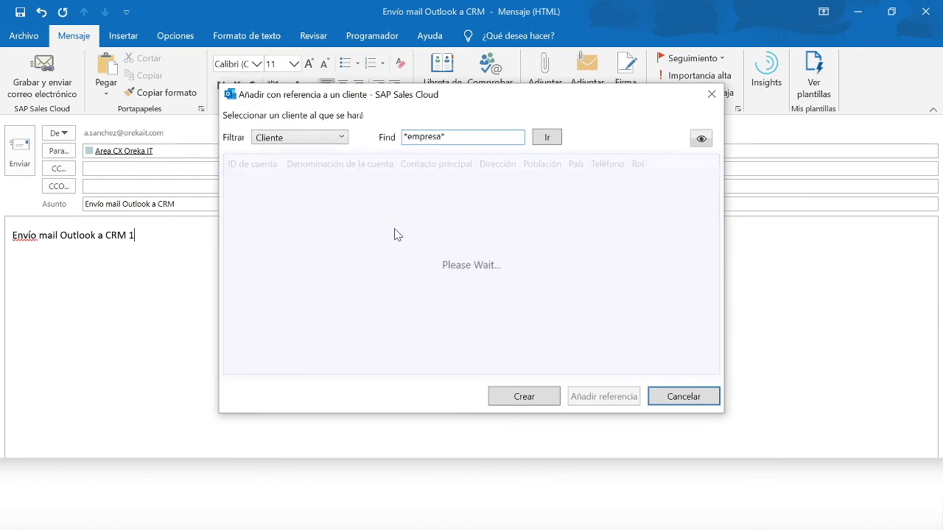
left_click(358, 285)
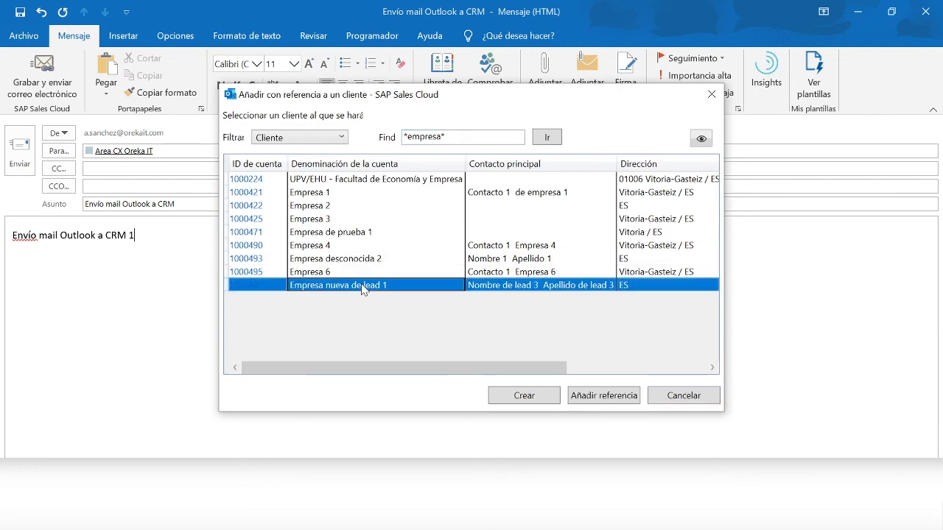
left_click(608, 401)
left_click(635, 361)
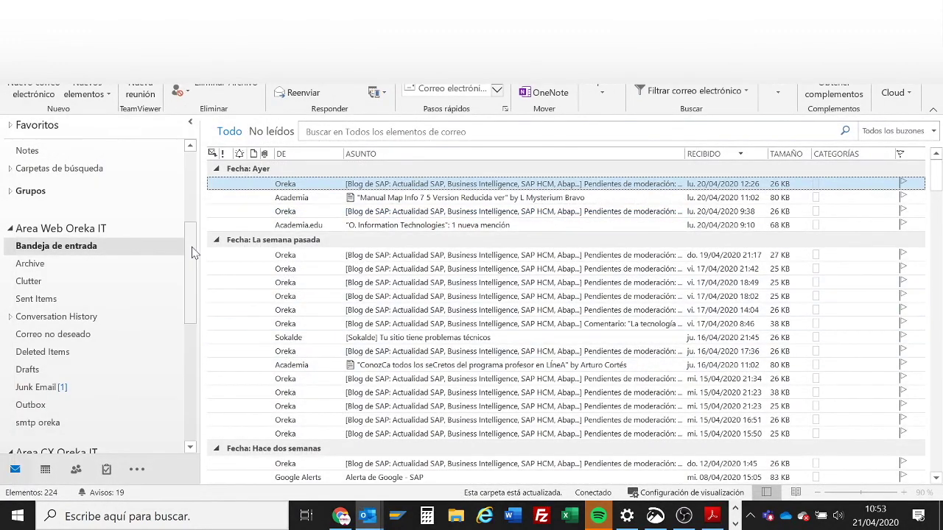
left_click(342, 520)
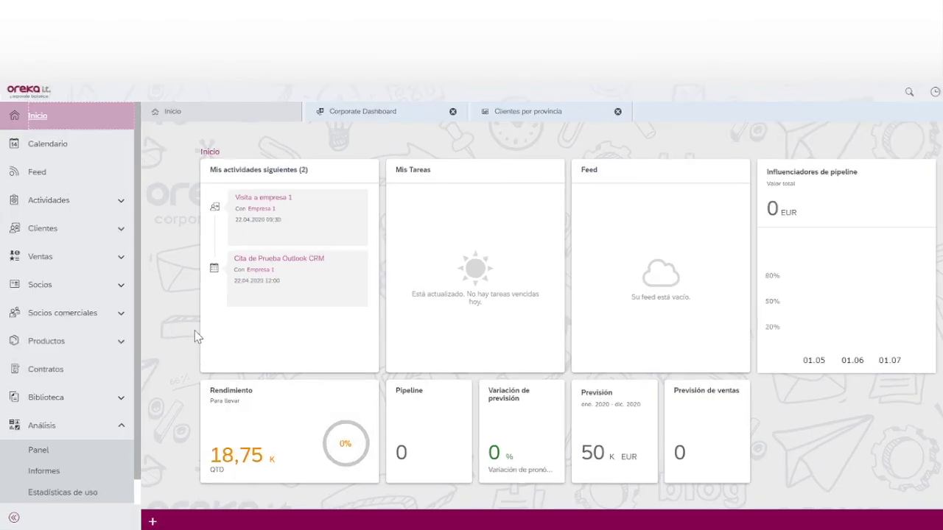
- Open client Empresa nueva de lead 1 from Clientes and view its Actividades tab
left_click(81, 238)
left_click(51, 253)
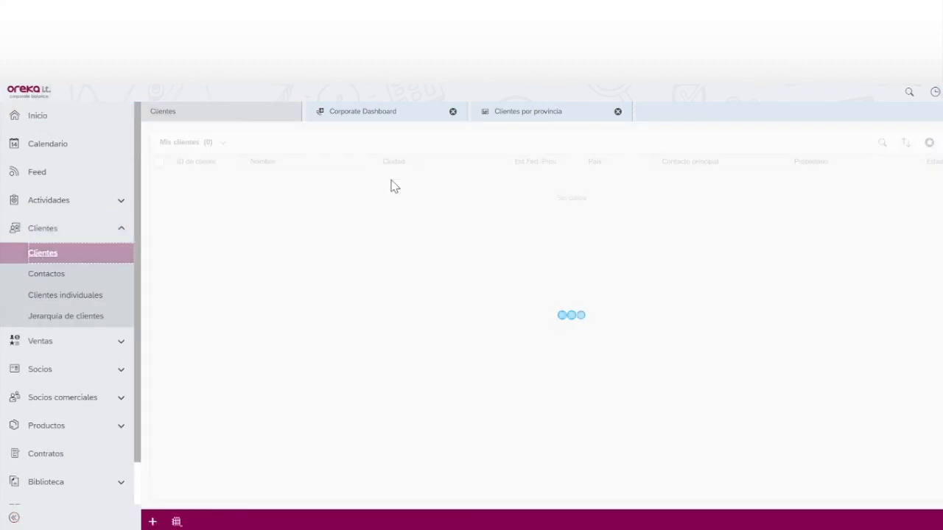
left_click(339, 274)
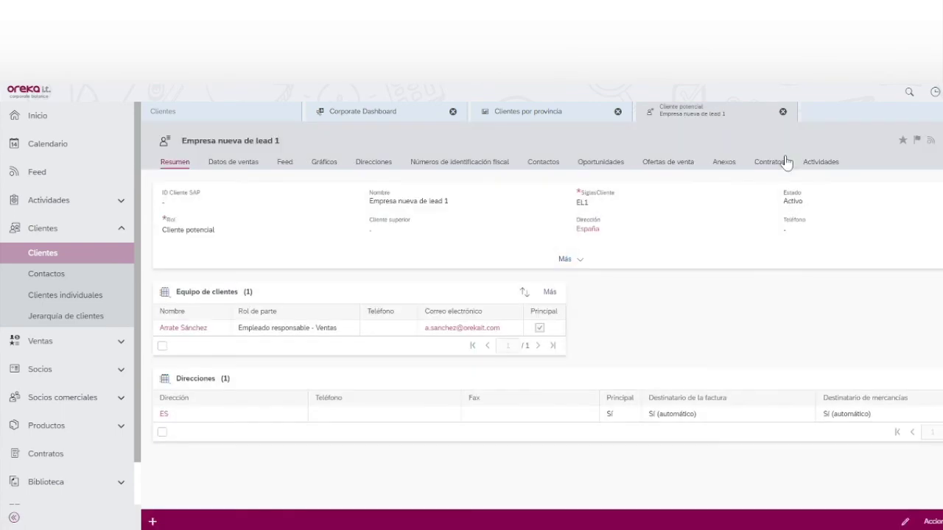
left_click(813, 162)
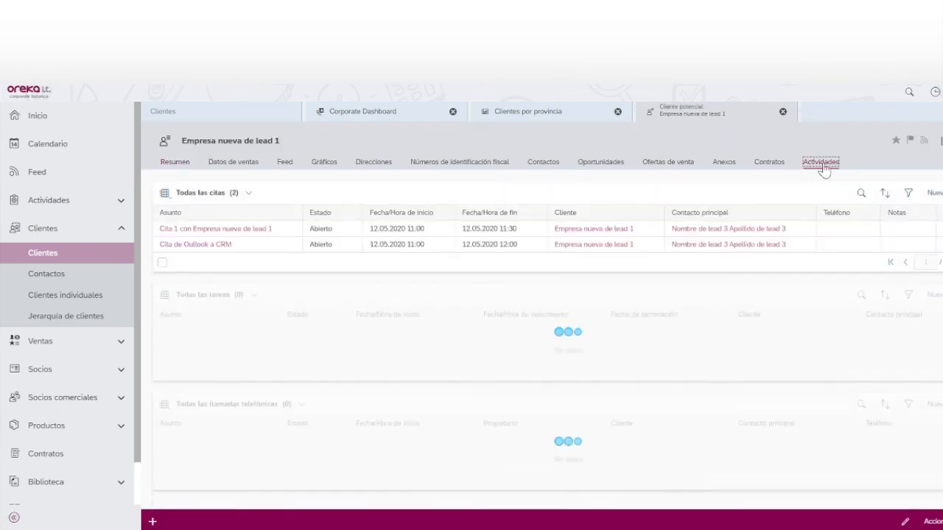
scroll(905, 397, "down", 2)
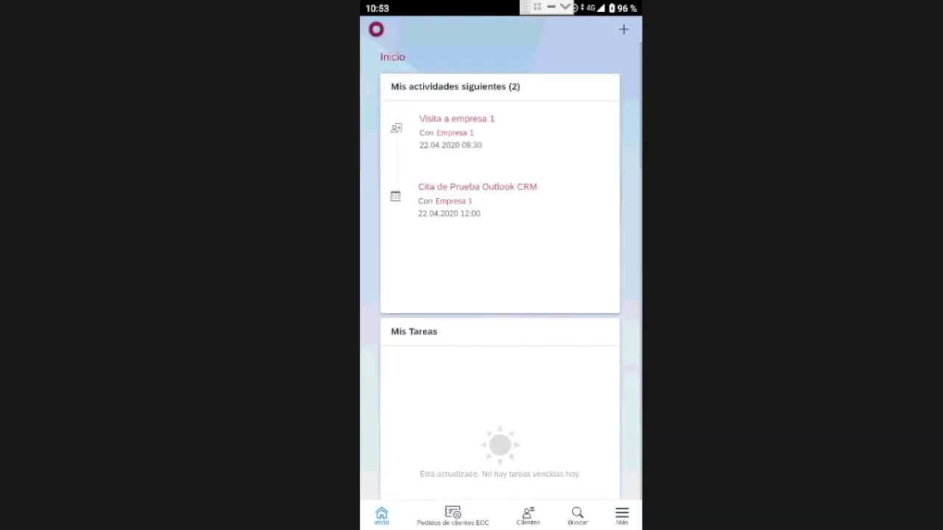
- Scroll through the mobile Inicio feed, then bring up the app's menu of areas
scroll(500, 260, "down", 1)
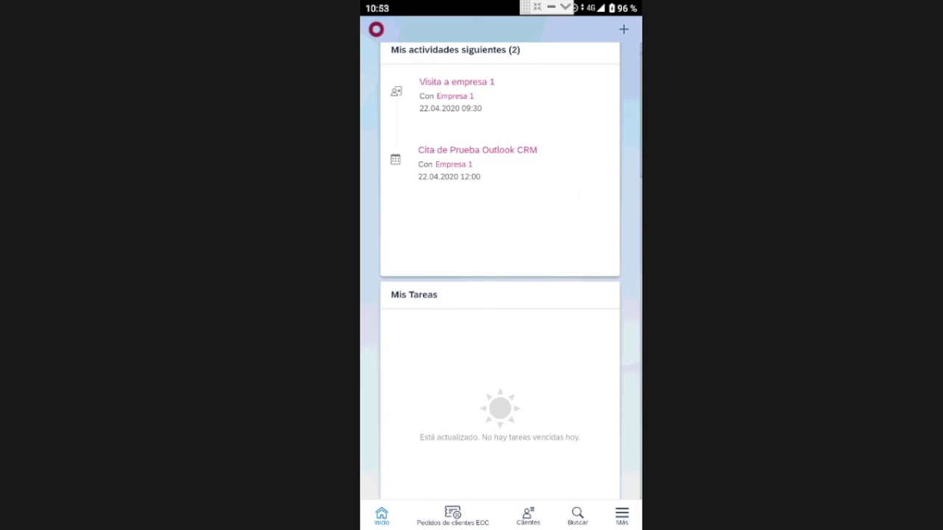
scroll(500, 260, "up", 1)
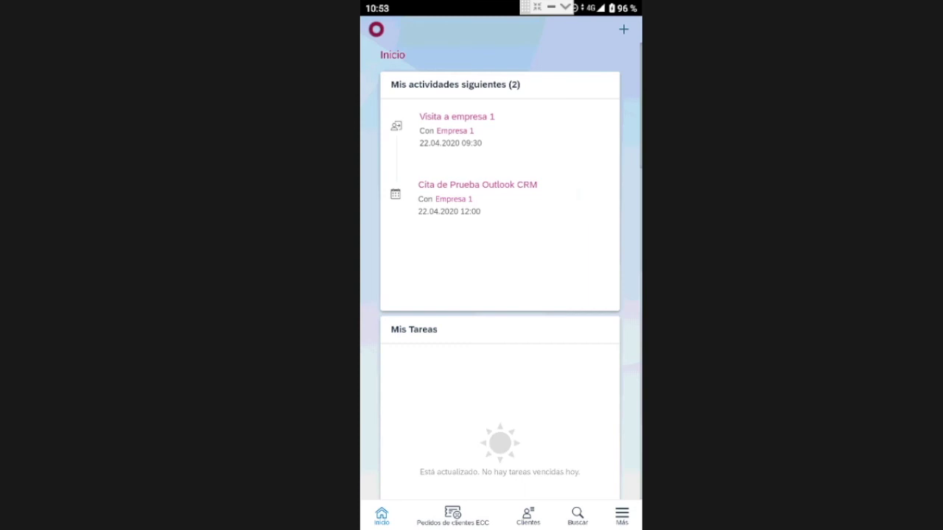
scroll(500, 280, "down", 5)
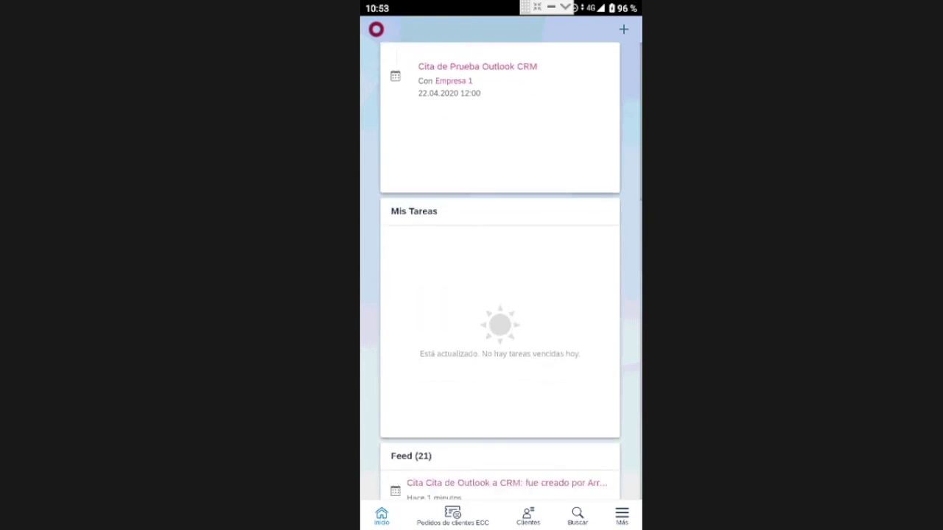
scroll(500, 280, "down", 4)
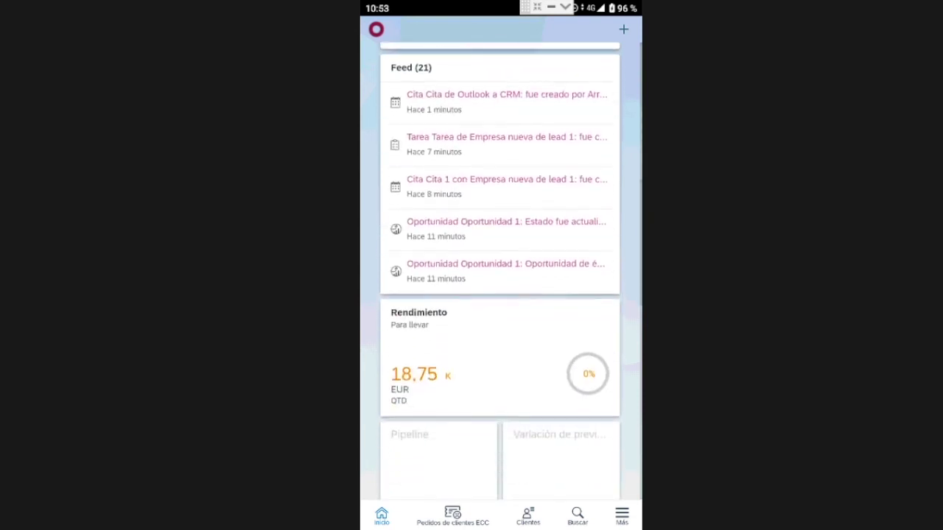
scroll(500, 280, "down", 5)
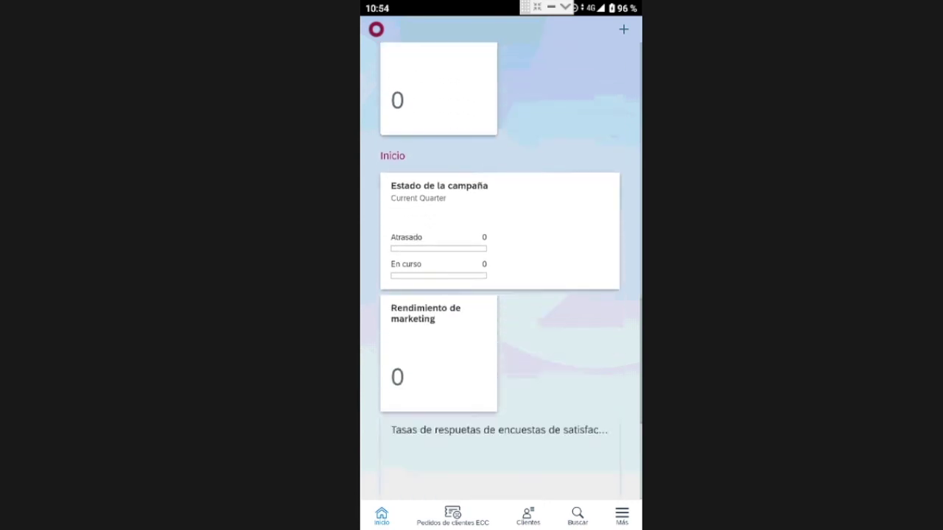
scroll(500, 280, "up", 15)
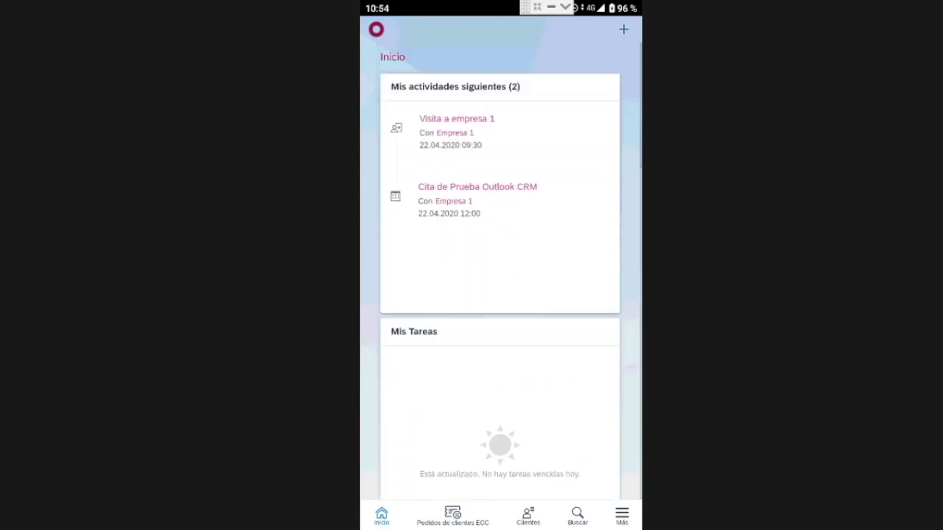
left_click(621, 514)
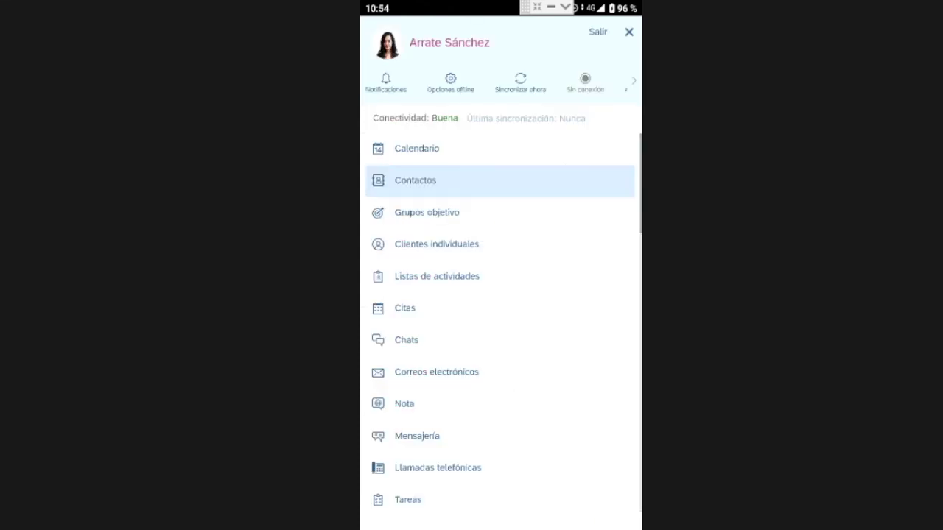
- Browse from the leads list to the clients list and dismiss its Actions sheet
left_click_drag(404, 404, 404, 182)
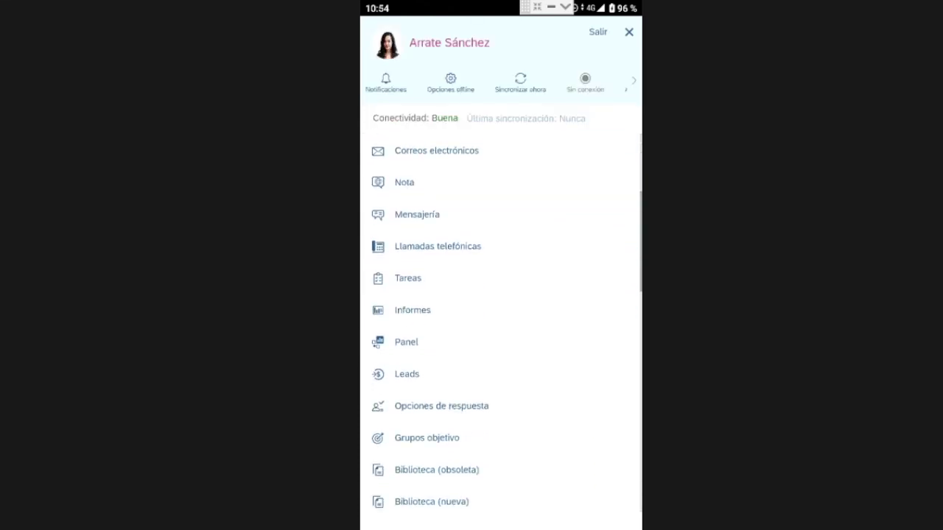
left_click(407, 374)
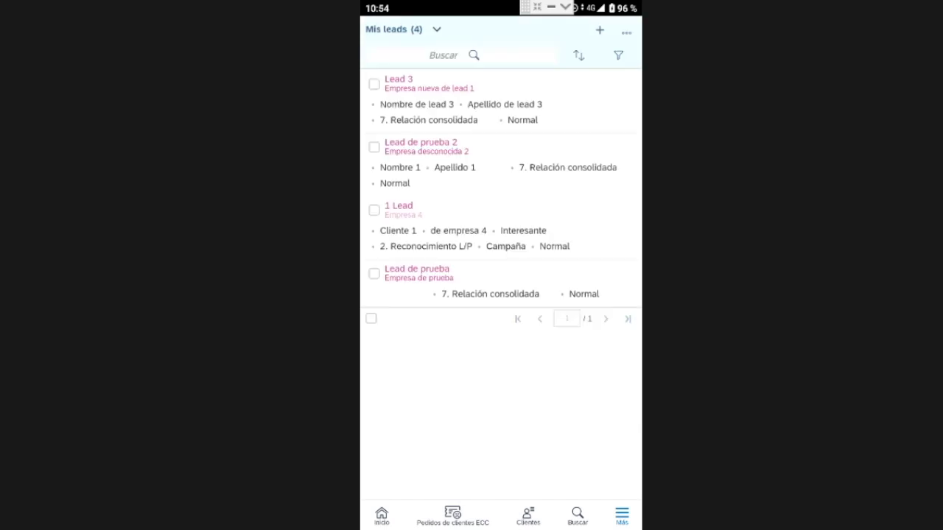
left_click(527, 515)
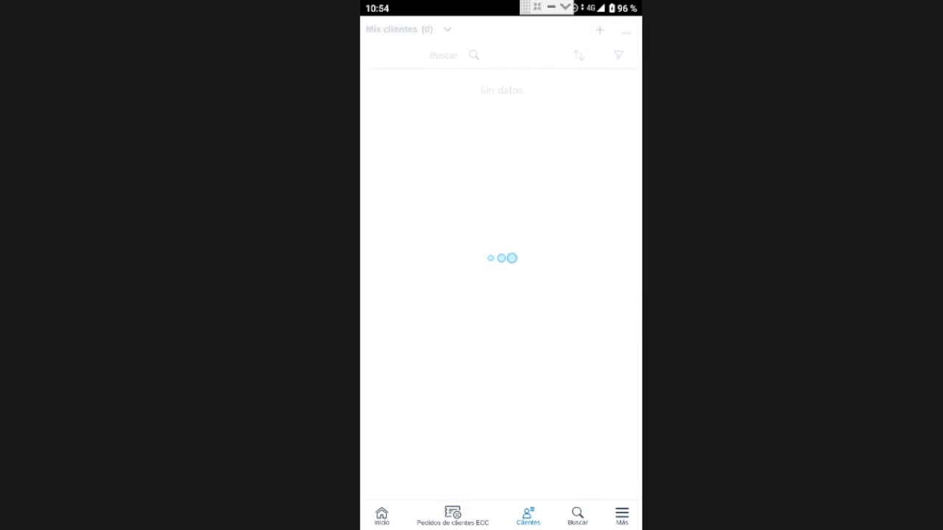
scroll(501, 272, "down", 1)
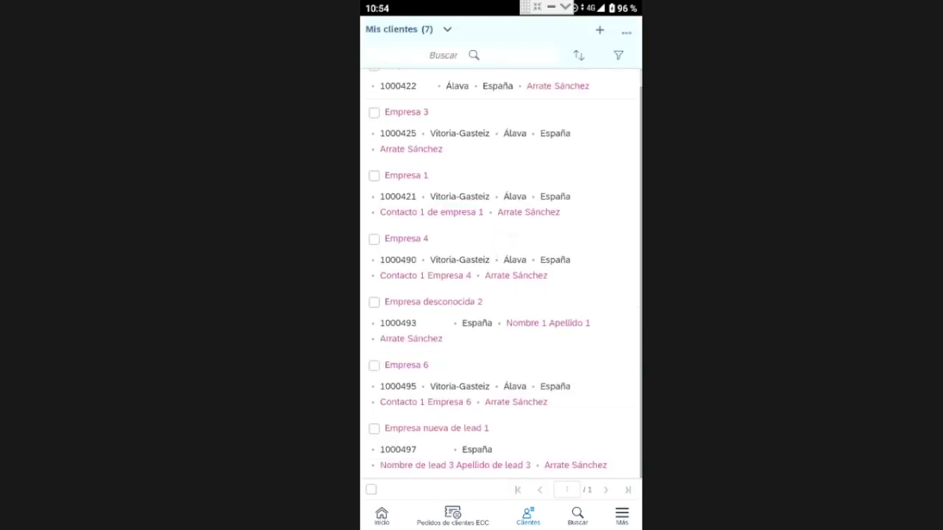
scroll(501, 272, "up", 1)
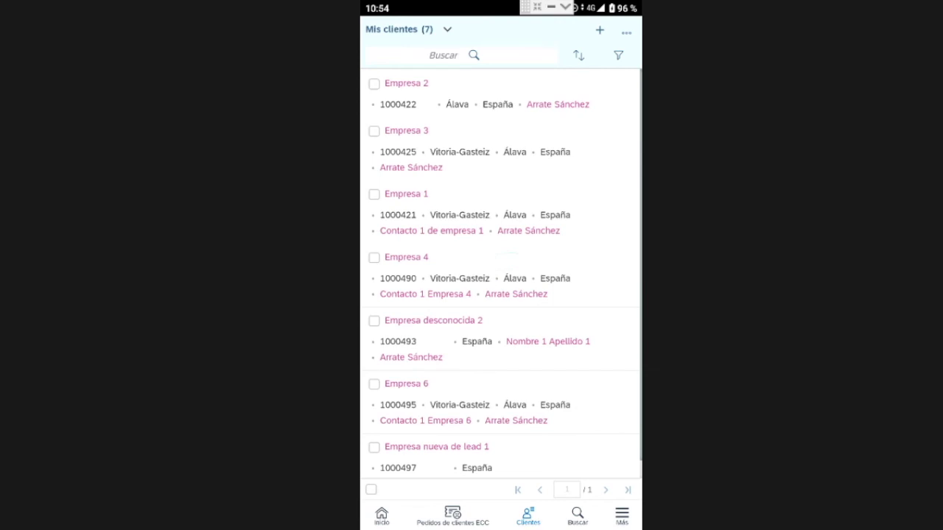
left_click(626, 31)
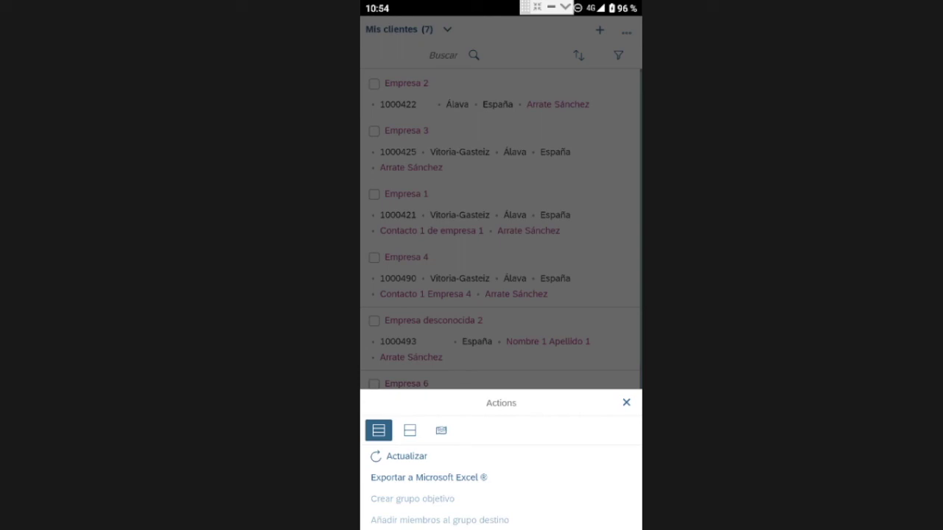
left_click(626, 402)
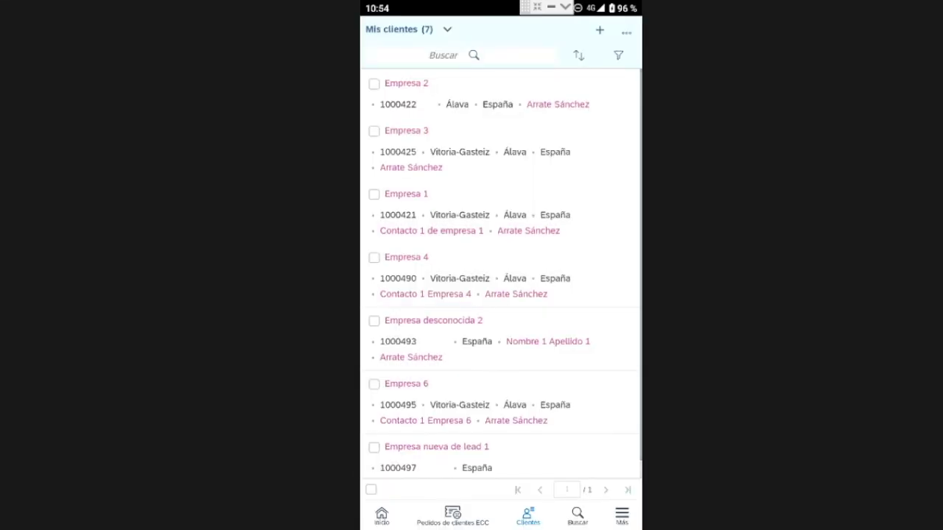
- Cancel a new account without saving and return to the Inicio page
left_click(599, 30)
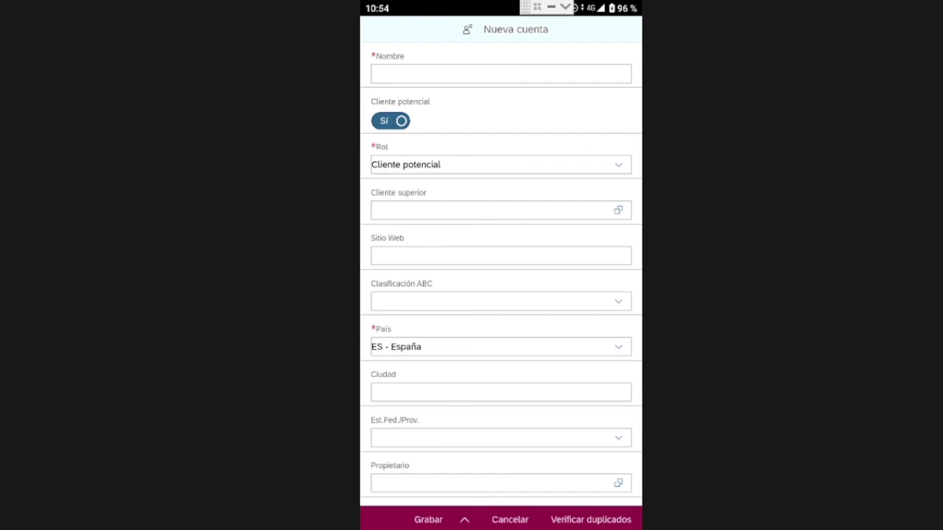
left_click(509, 519)
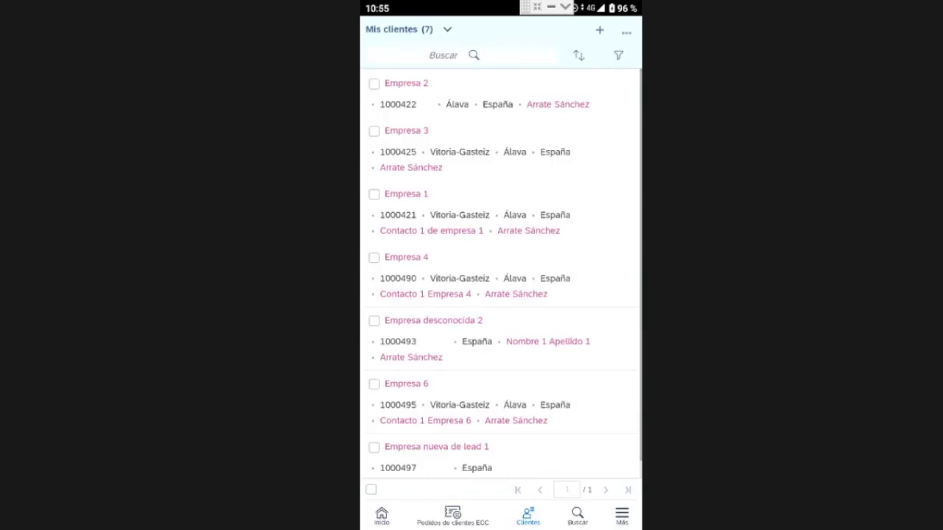
left_click(381, 516)
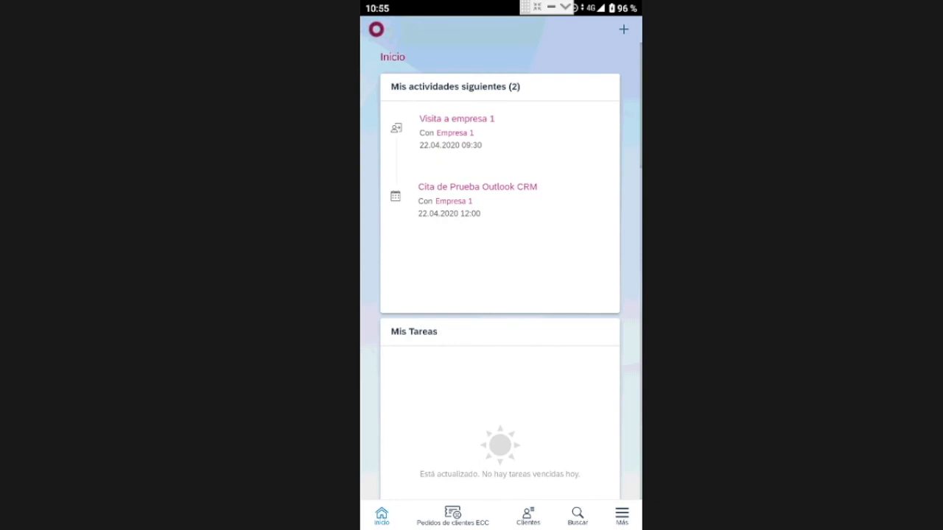
- Review the Notificaciones list, then choose Salir to sign out of the mobile app
left_click(621, 515)
scroll(501, 309, "down", 5)
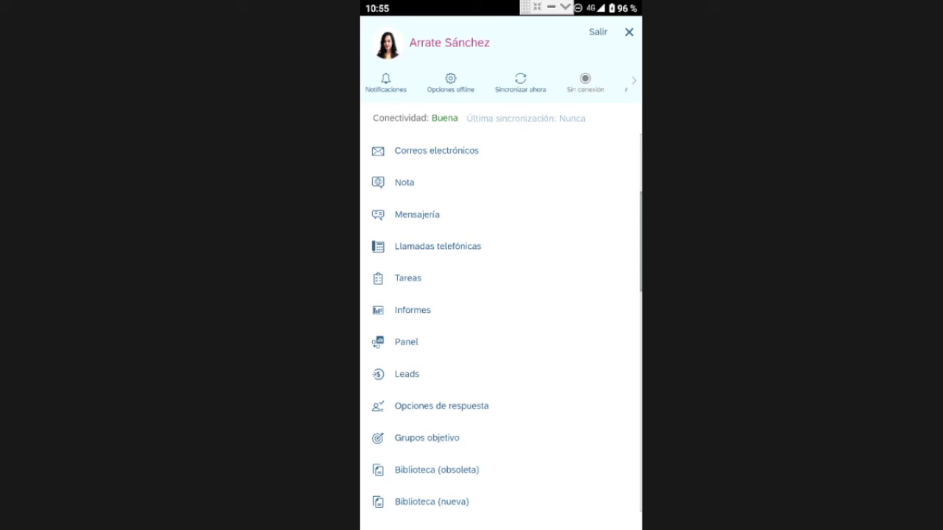
left_click(386, 82)
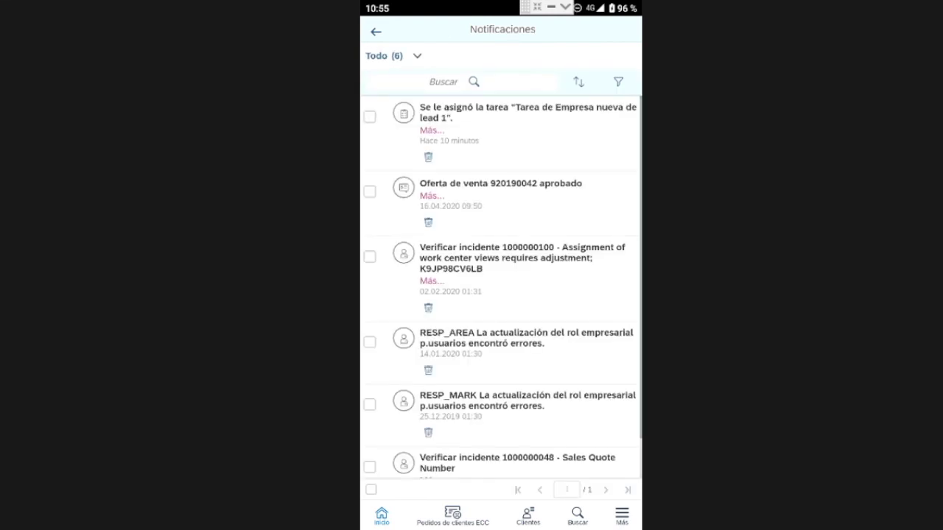
scroll(500, 287, "down", 1)
scroll(501, 287, "up", 1)
left_click(622, 516)
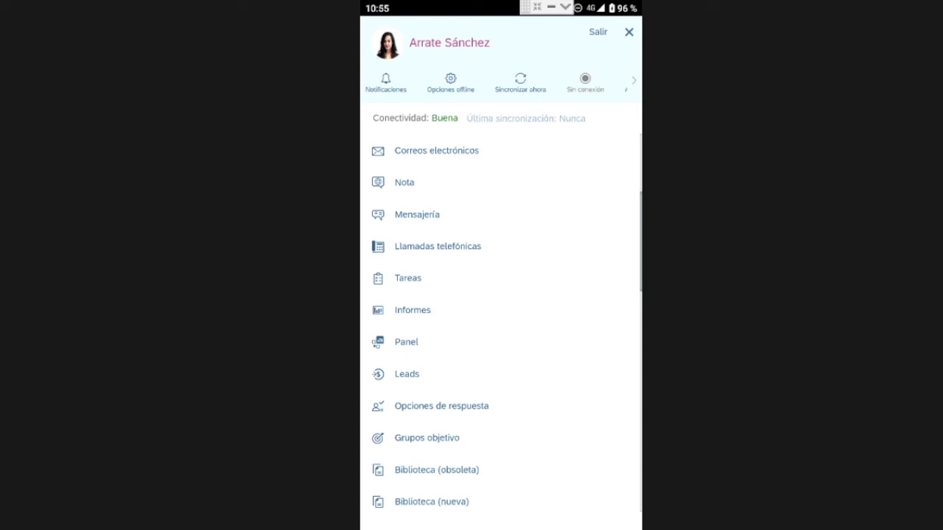
left_click(597, 31)
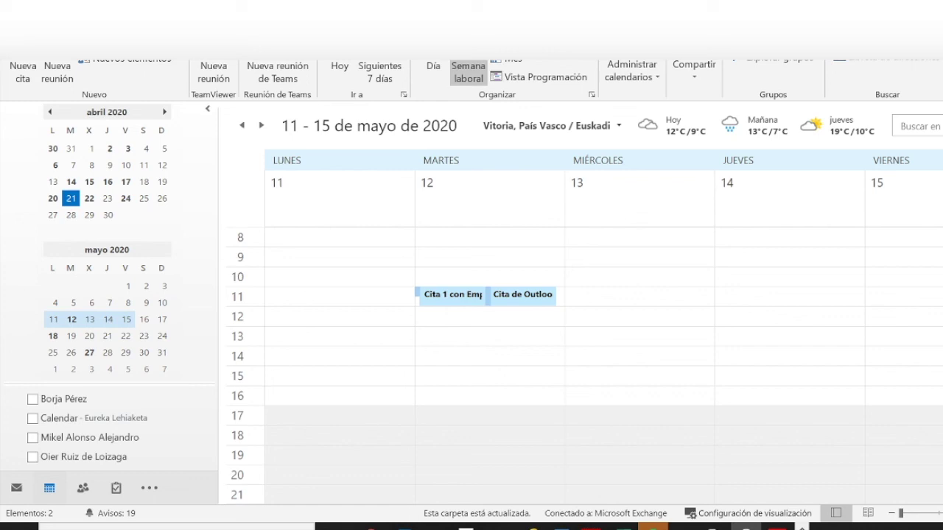
- Open the Cita 1 appointment on Tuesday 12 May to confirm its sync, then close it
left_click(438, 298)
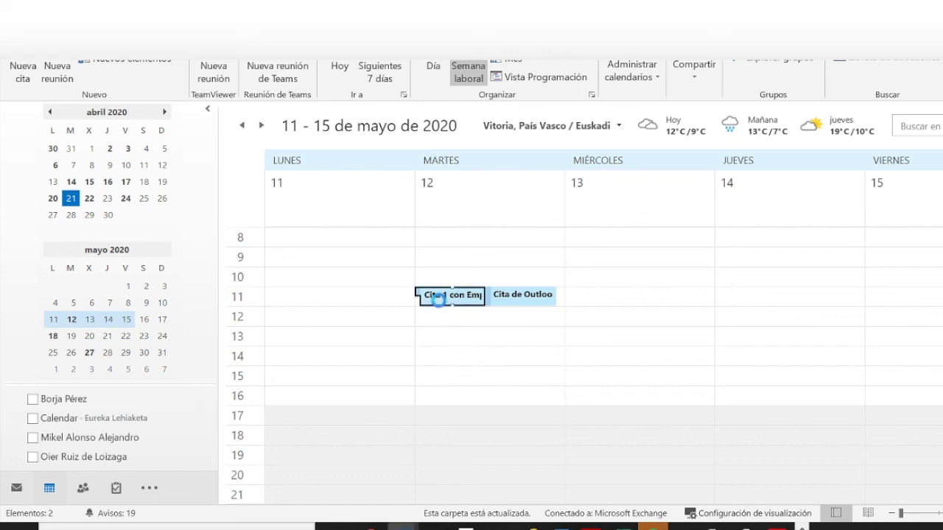
double_click(438, 297)
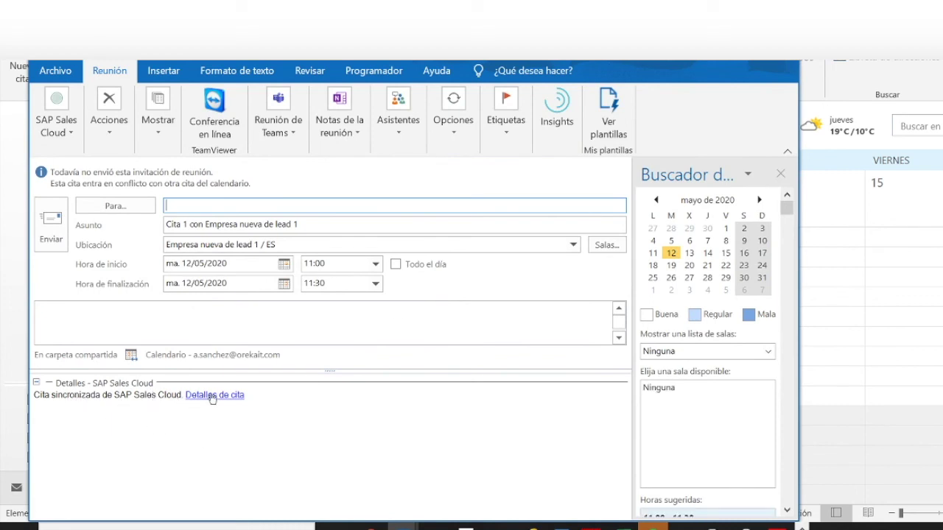
left_click(784, 56)
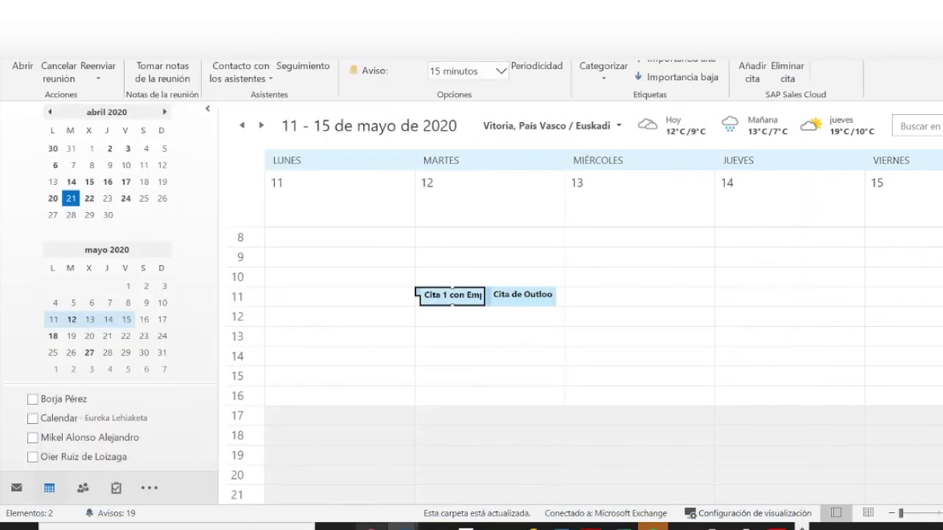
left_click(372, 527)
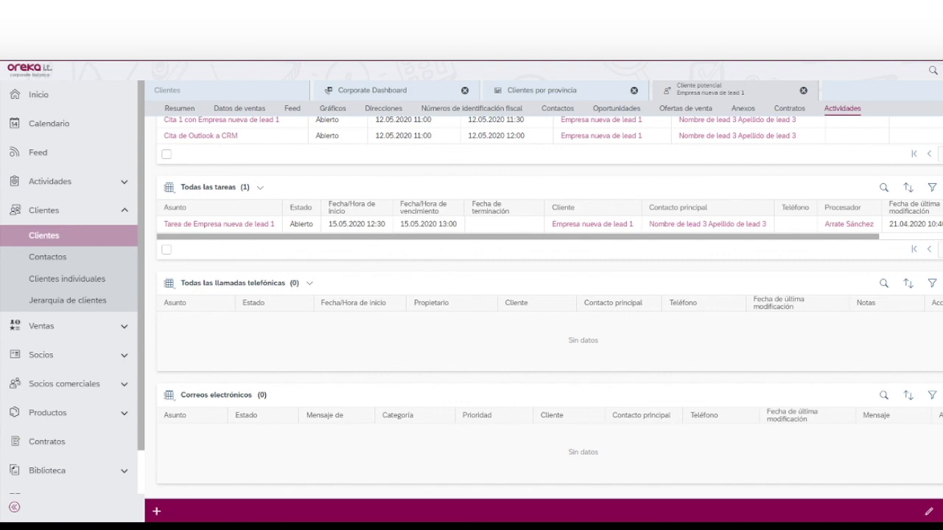
- Open the Envío mail Outlook a CRM record from the client's Actividades and read its Mensaje
left_click(789, 108)
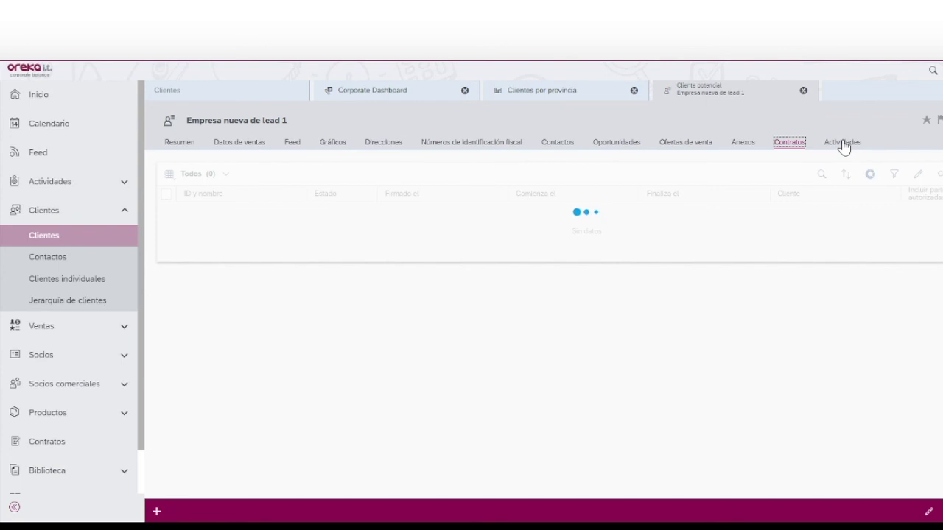
left_click(843, 143)
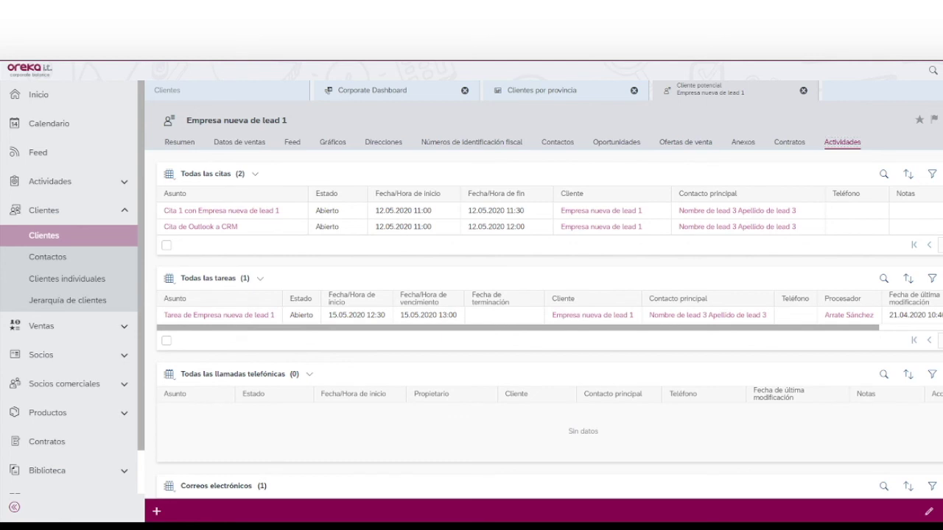
scroll(252, 435, "down", 2)
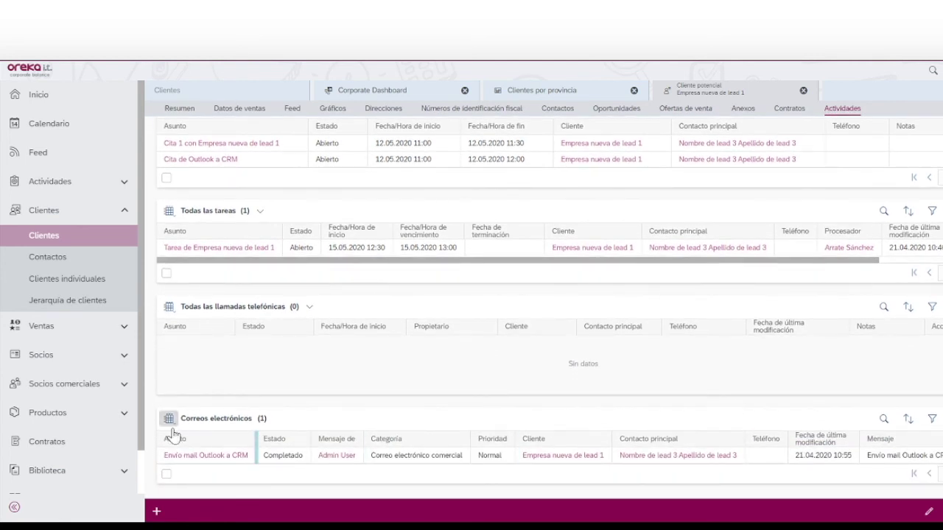
left_click(244, 457)
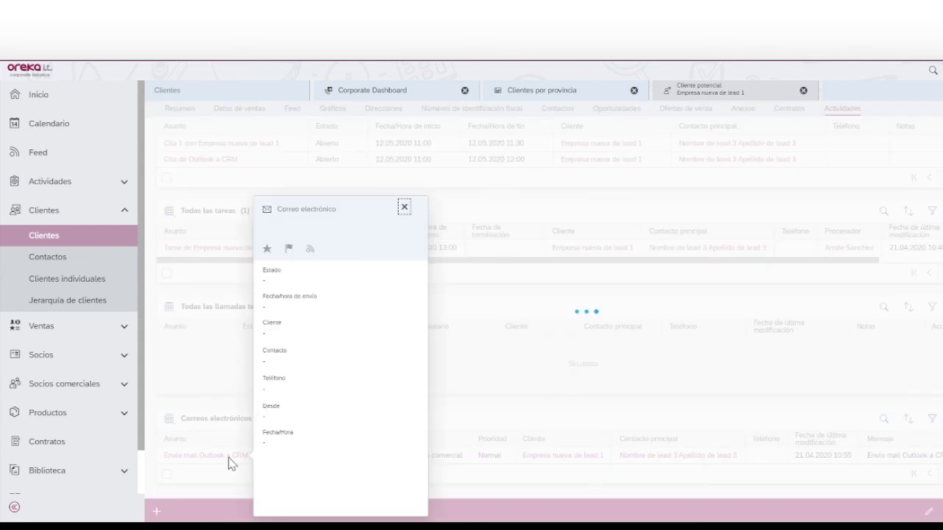
left_click(229, 457)
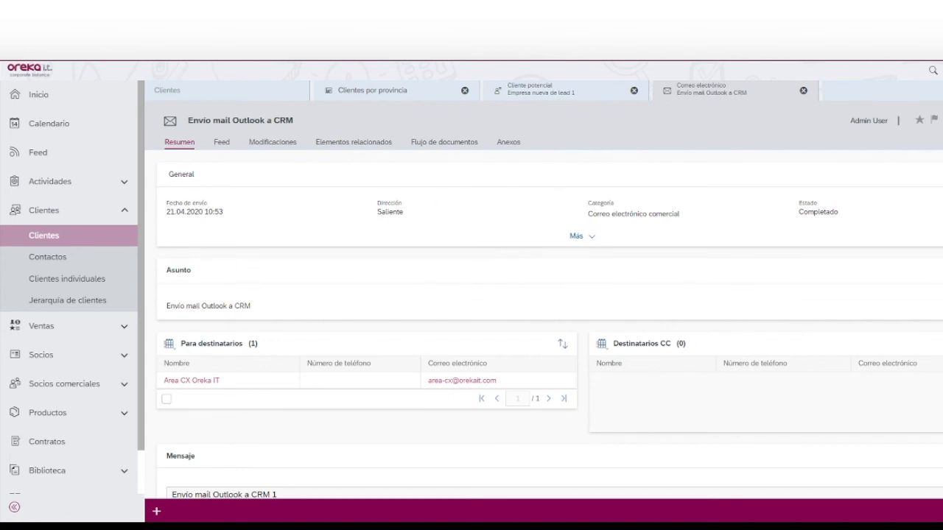
scroll(545, 295, "down", 3)
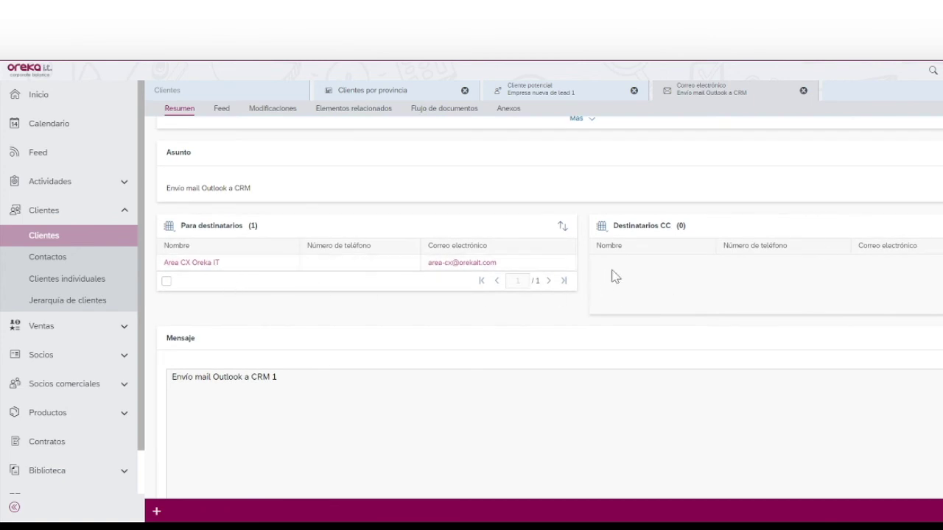
scroll(545, 295, "down", 3)
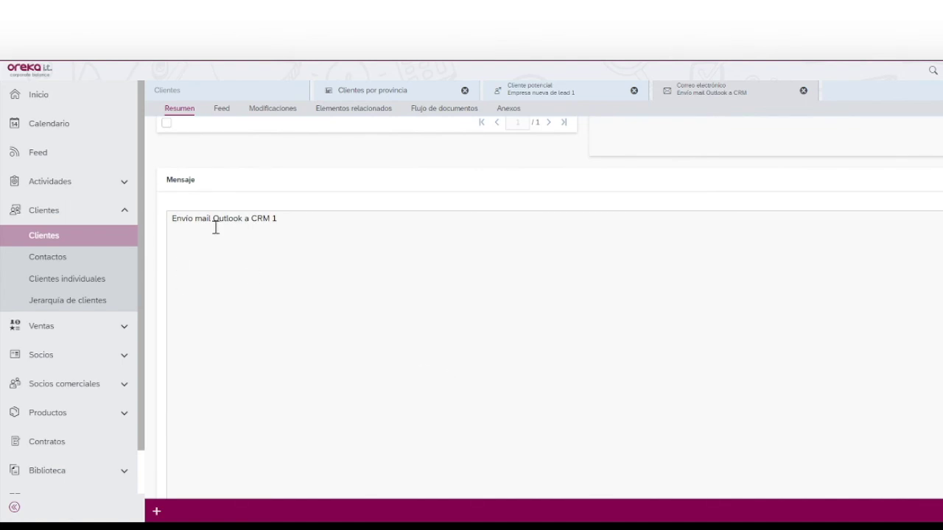
left_click(48, 123)
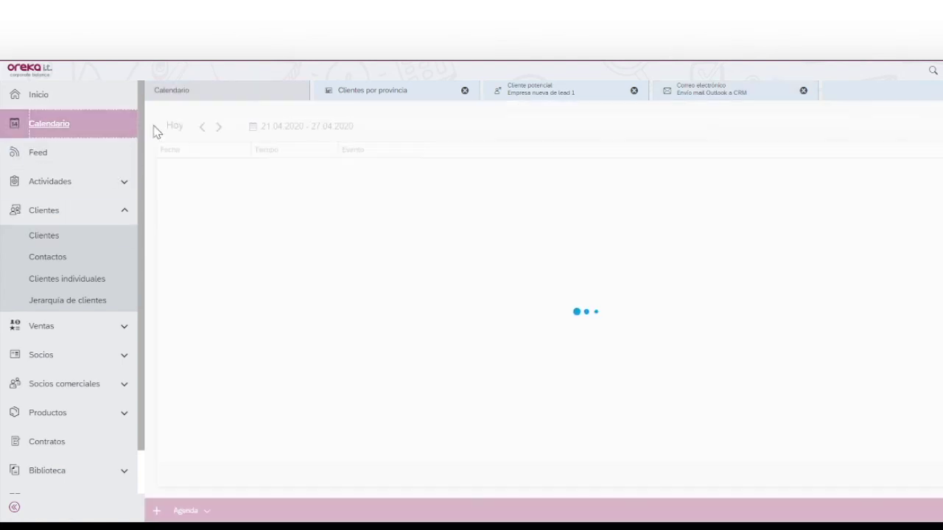
- Switch the calendar to Mes view and advance to May 2020 to see the synced appointments
left_click(193, 511)
left_click(177, 448)
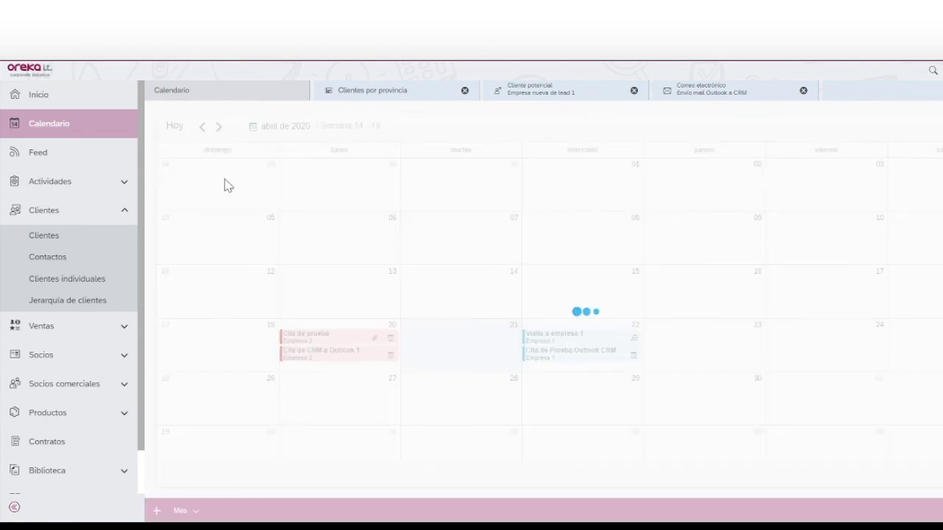
left_click(219, 127)
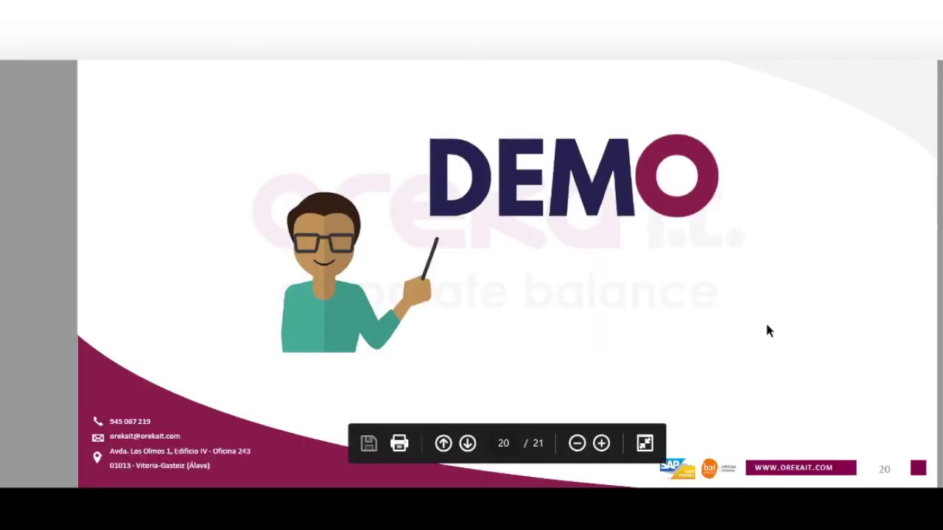
scroll(765, 320, "down", 3)
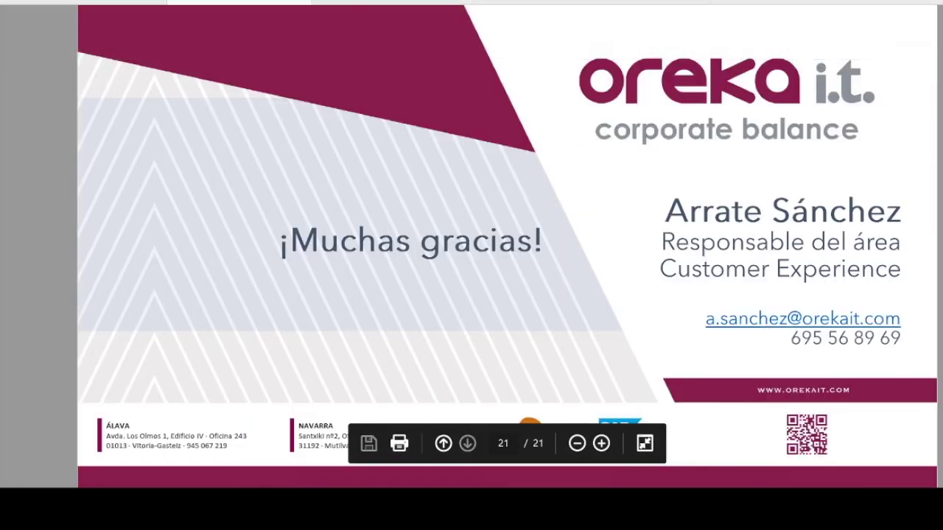